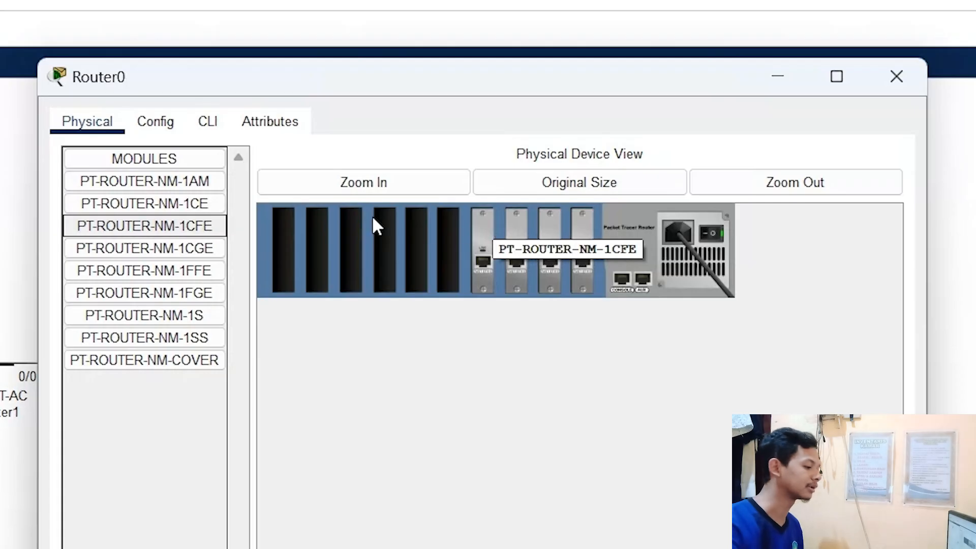
Examine the IPv4 address and subnet mask of Router0's FastEthernet0/0 interface, and look at the Server0 device connected to it.
click(171, 122)
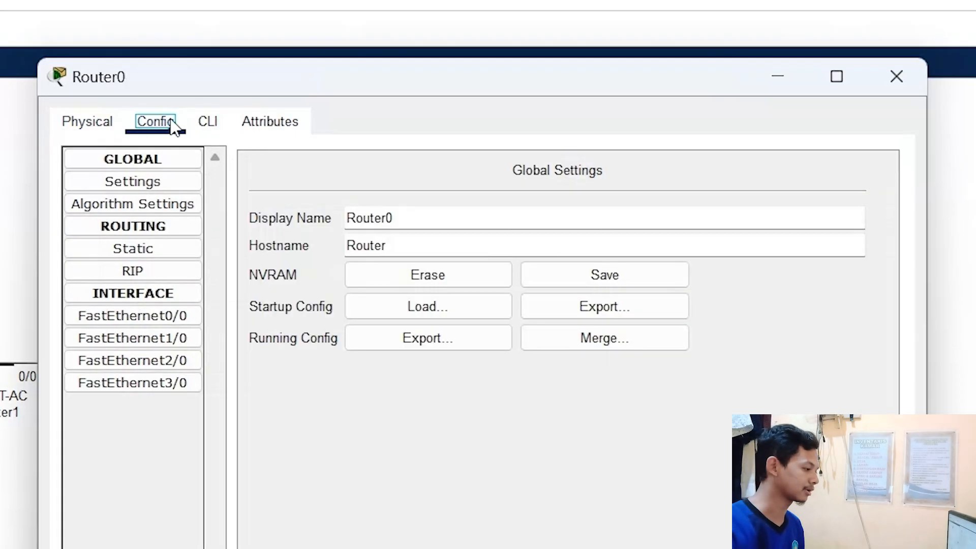
click(175, 317)
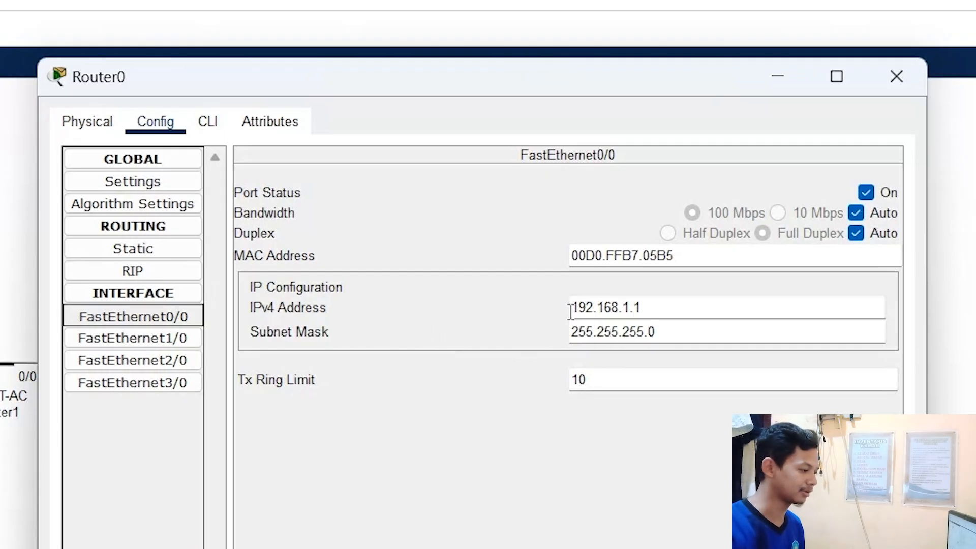
drag(646, 308, 574, 308)
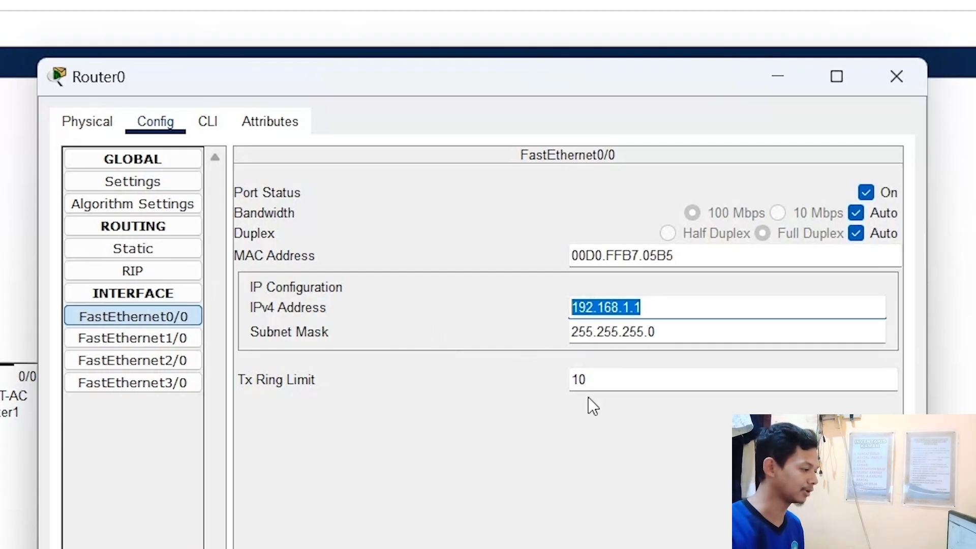
click(477, 417)
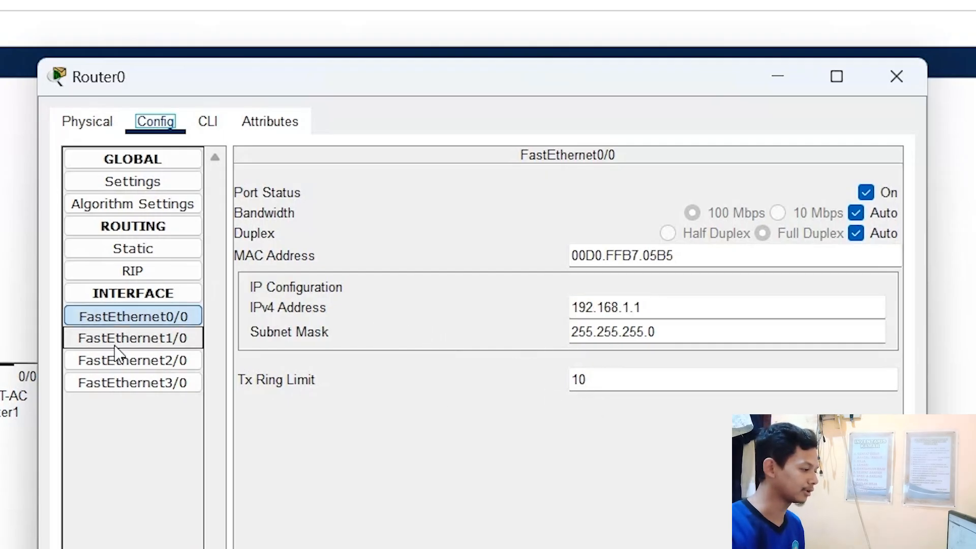
click(684, 331)
key(ctrl+a)
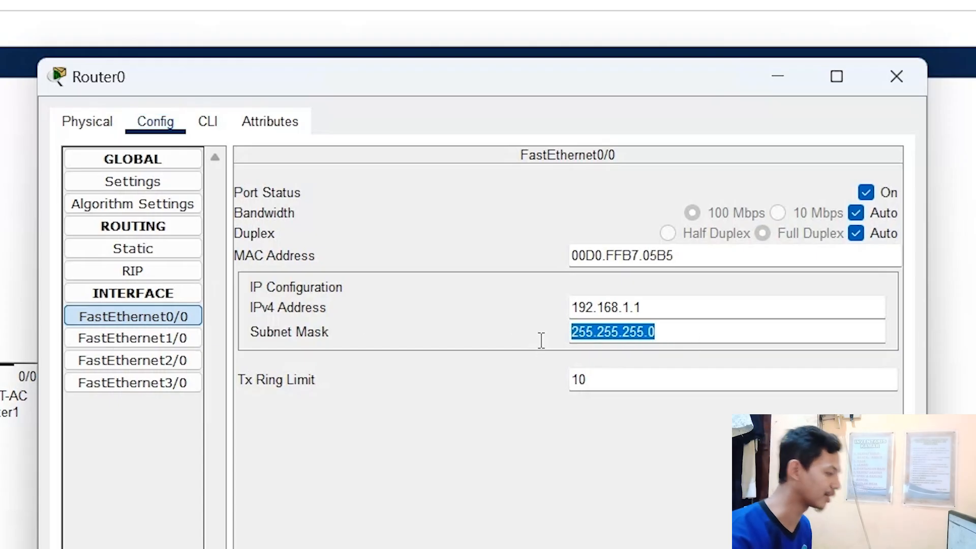
click(684, 447)
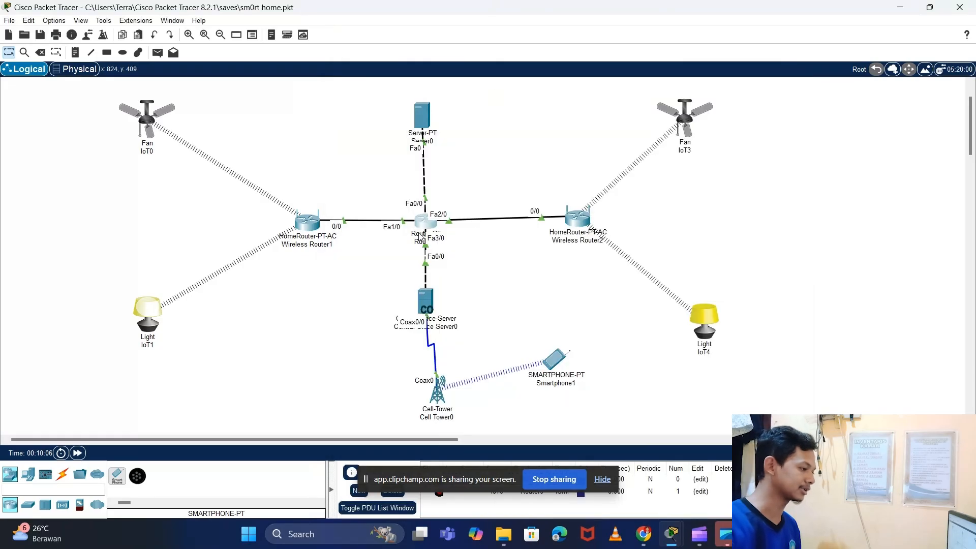
click(422, 115)
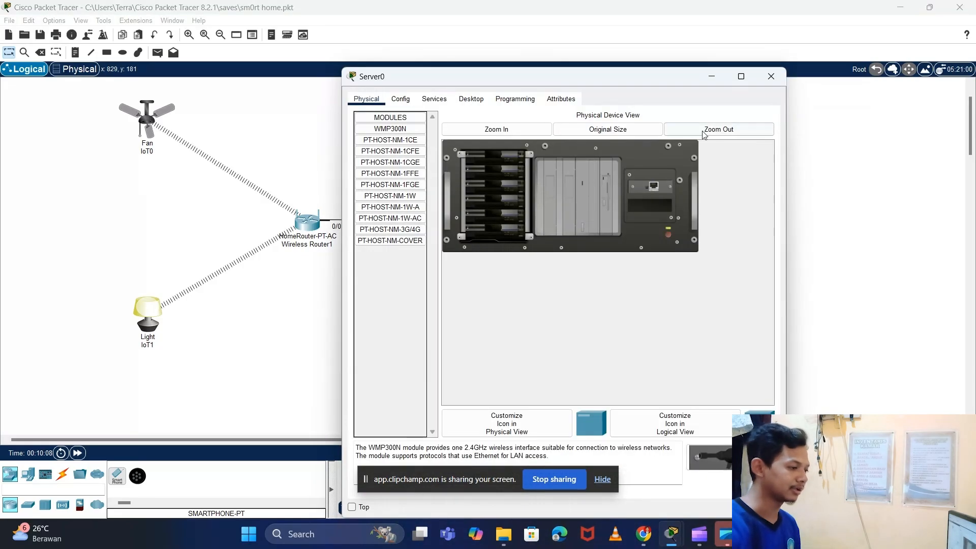
click(771, 76)
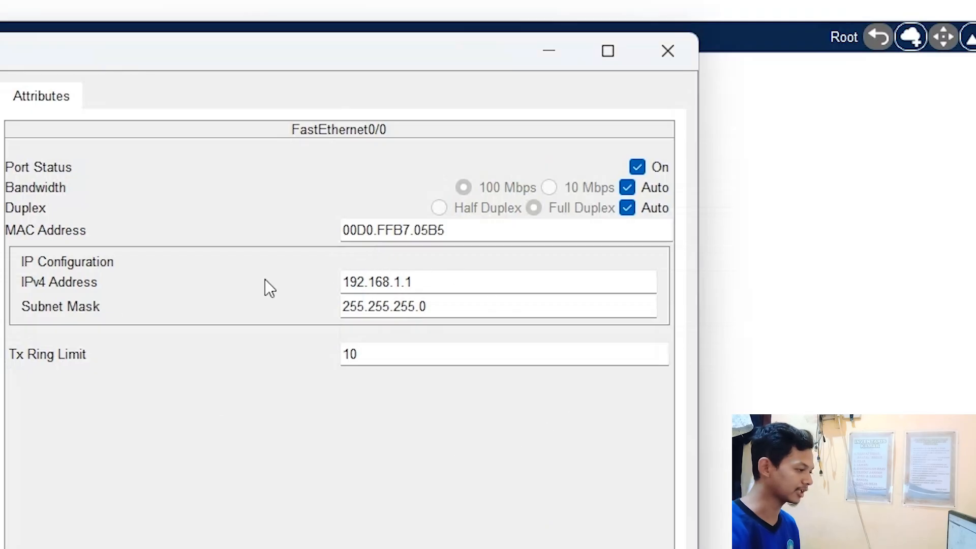
Examine the IP configuration of Router0's FastEthernet1/0 interface against its link to Wireless Router1 in the topology.
click(1, 314)
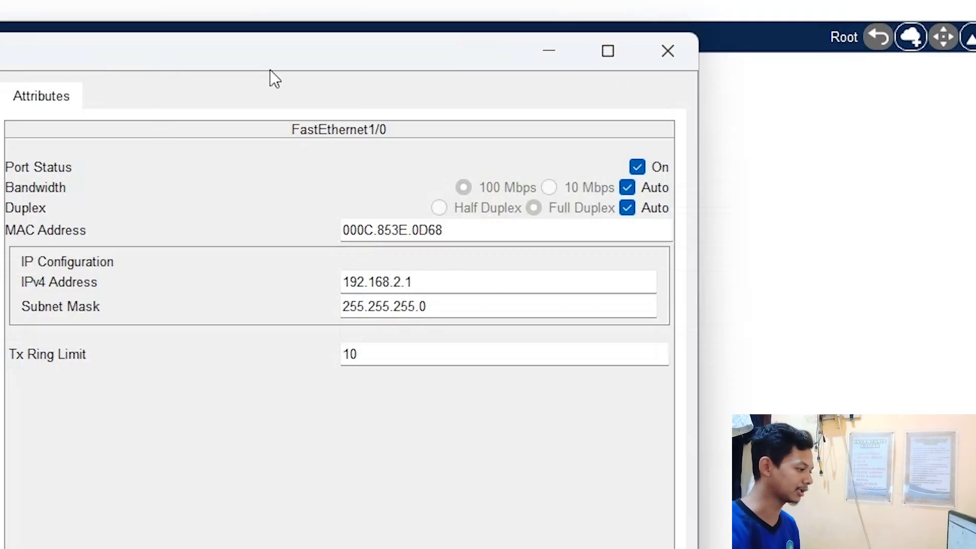
drag(248, 62, 475, 66)
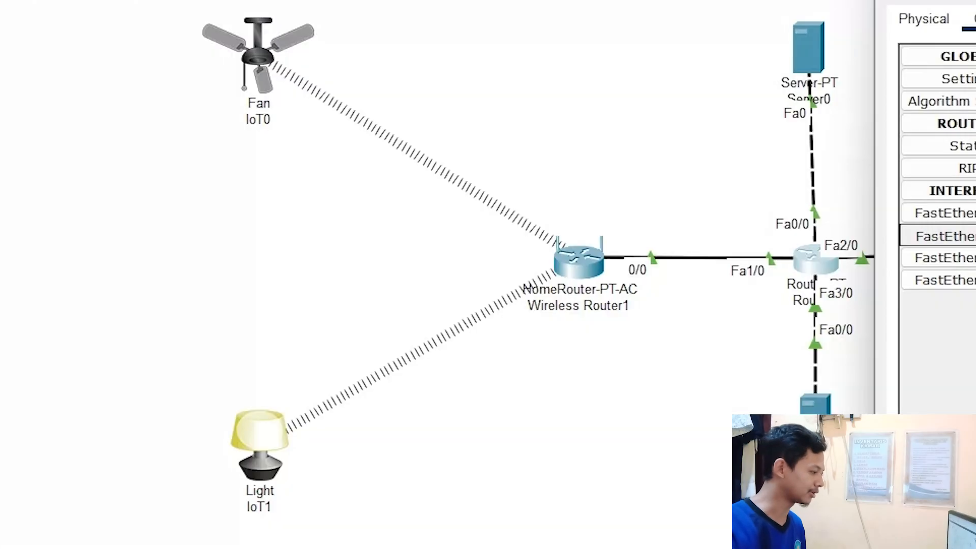
drag(275, 51, 565, 11)
Examine the IP configuration of Router0's FastEthernet2/0 and FastEthernet3/0 interfaces, and close the router's window.
click(466, 300)
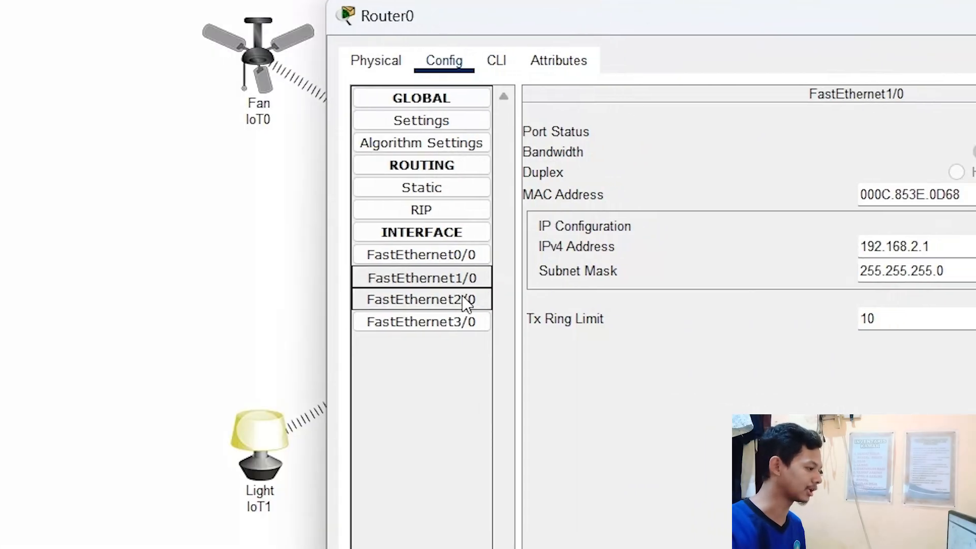
drag(922, 7, 630, 34)
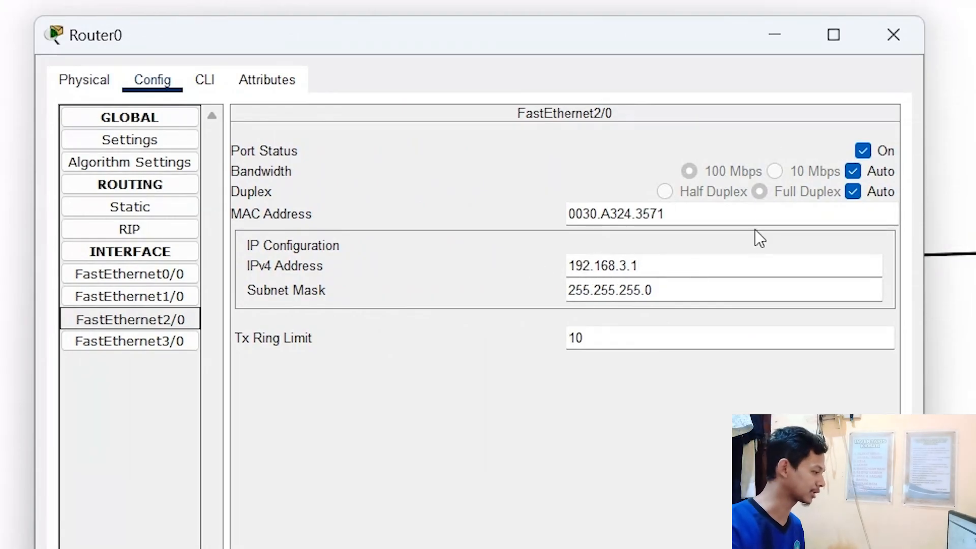
click(174, 341)
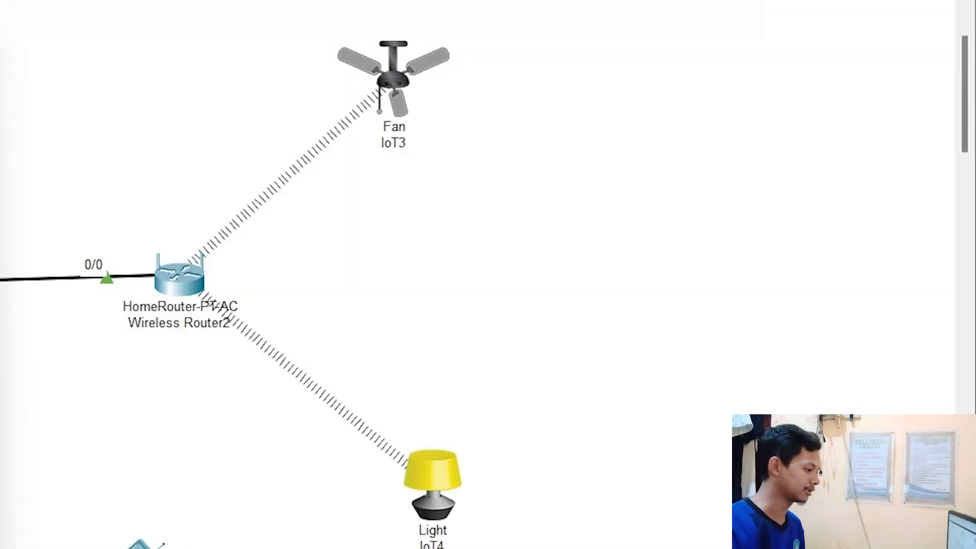
drag(17, 351, 382, 62)
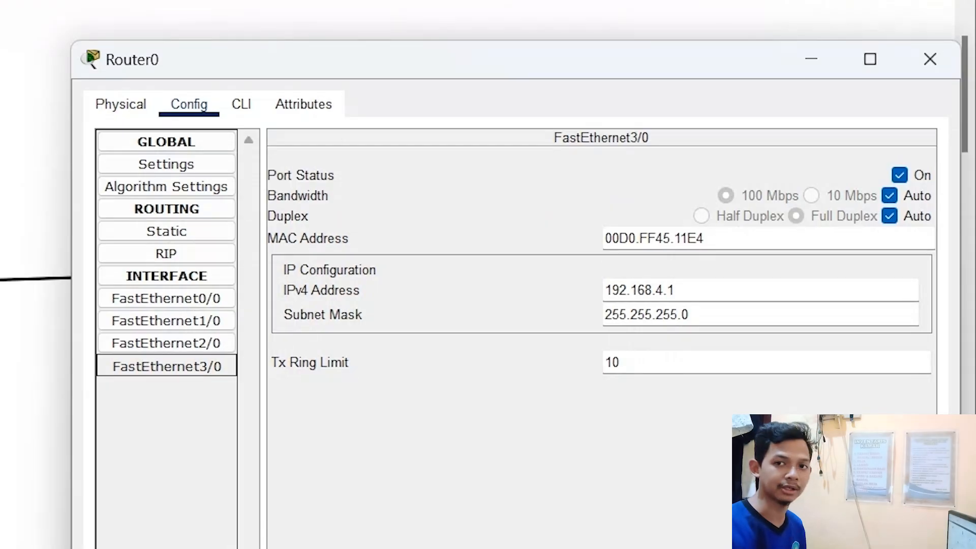
drag(428, 70, 356, 31)
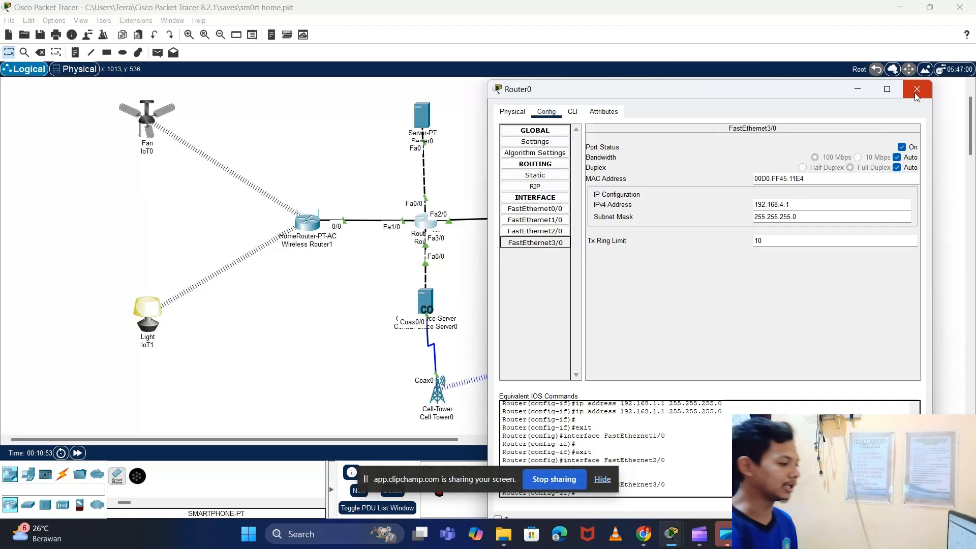
click(858, 20)
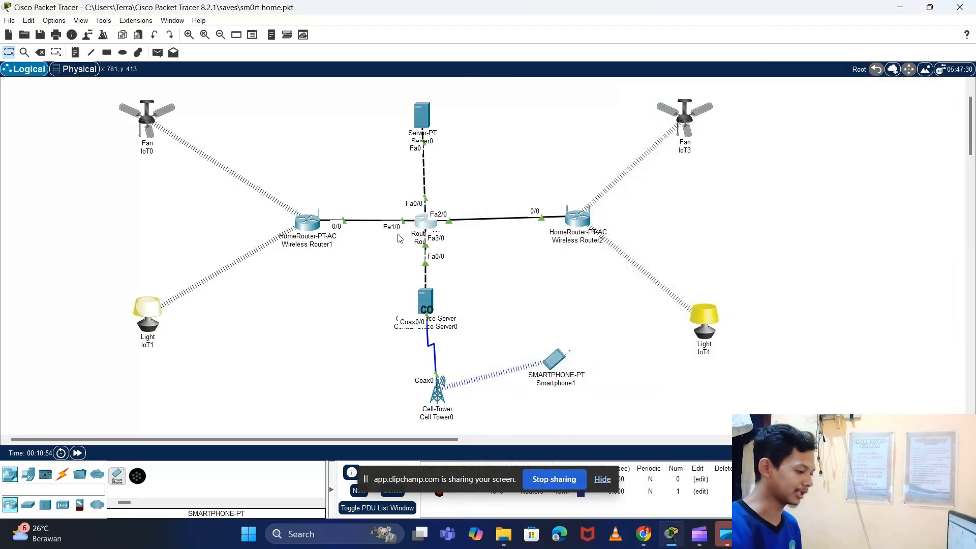
Switch to Chrome and consult the IP addressing table in the "Praktikum4 - Server Registration" document for the server's entry.
click(643, 533)
scroll(442, 401, down, 2)
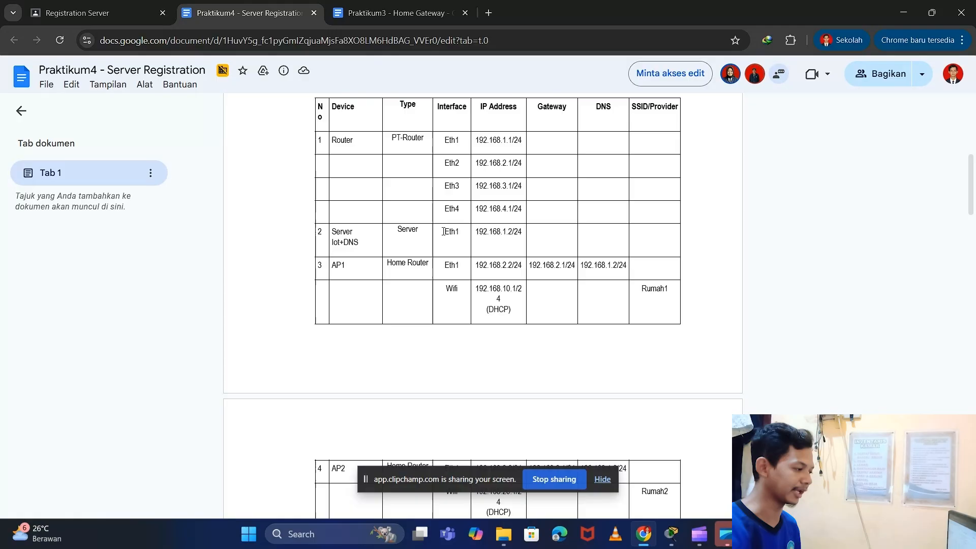
click(906, 5)
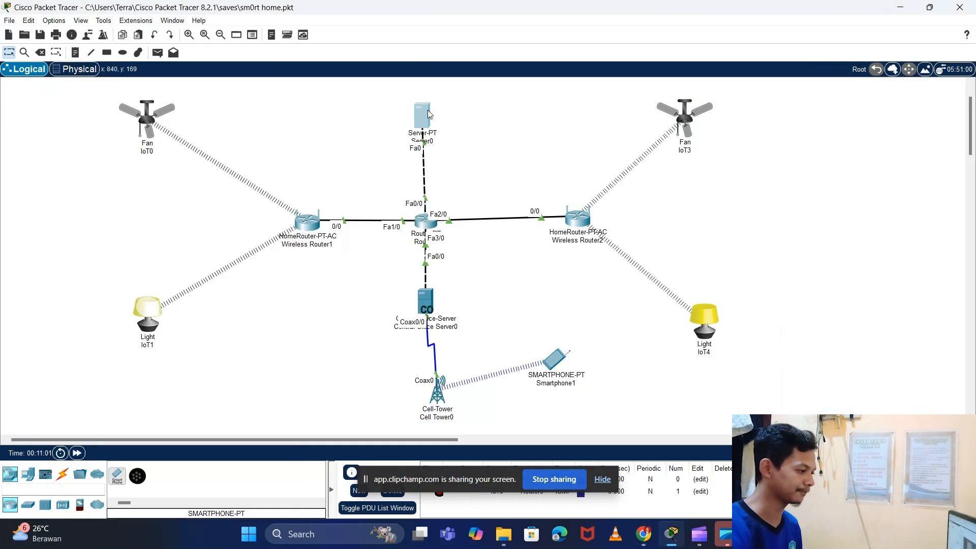
Examine Server0's default gateway, DNS server and FastEthernet0 IP configuration, and close its window.
click(427, 114)
click(401, 99)
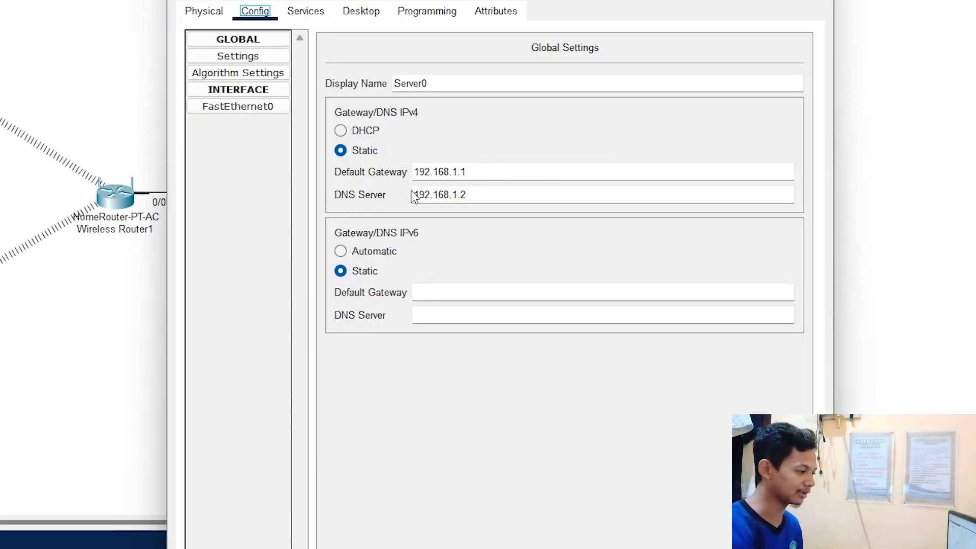
click(243, 108)
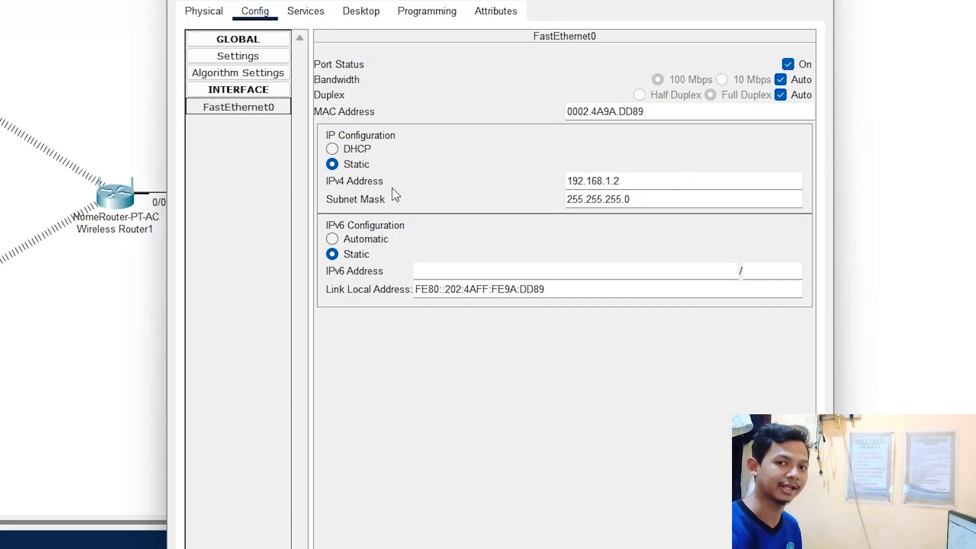
drag(409, 0, 333, 33)
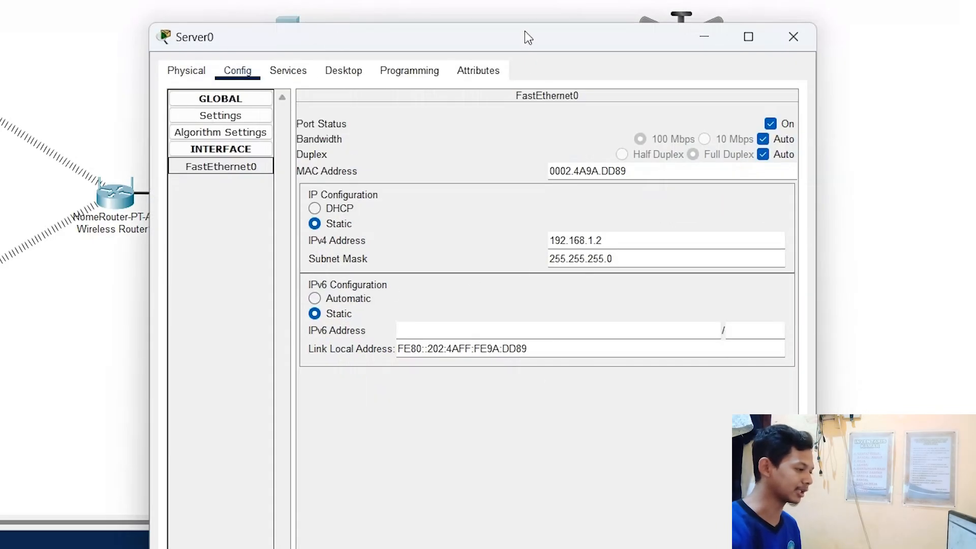
drag(528, 29, 593, 34)
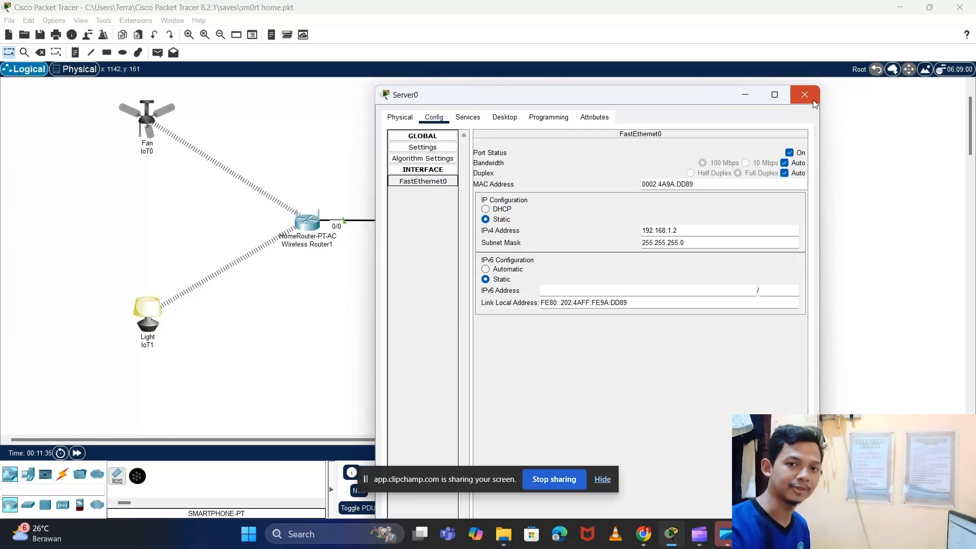
click(877, 13)
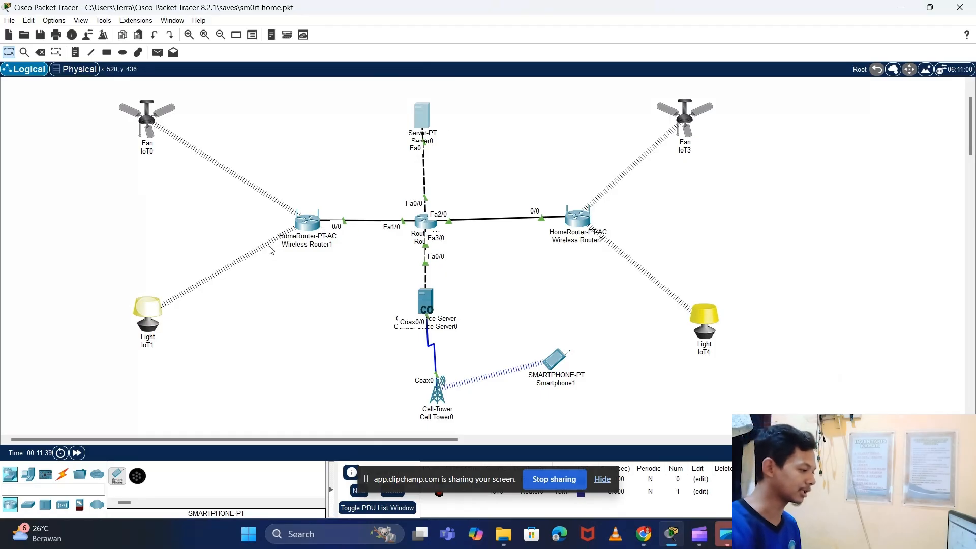
Open the GUI setup page of Wireless Router1.
click(307, 226)
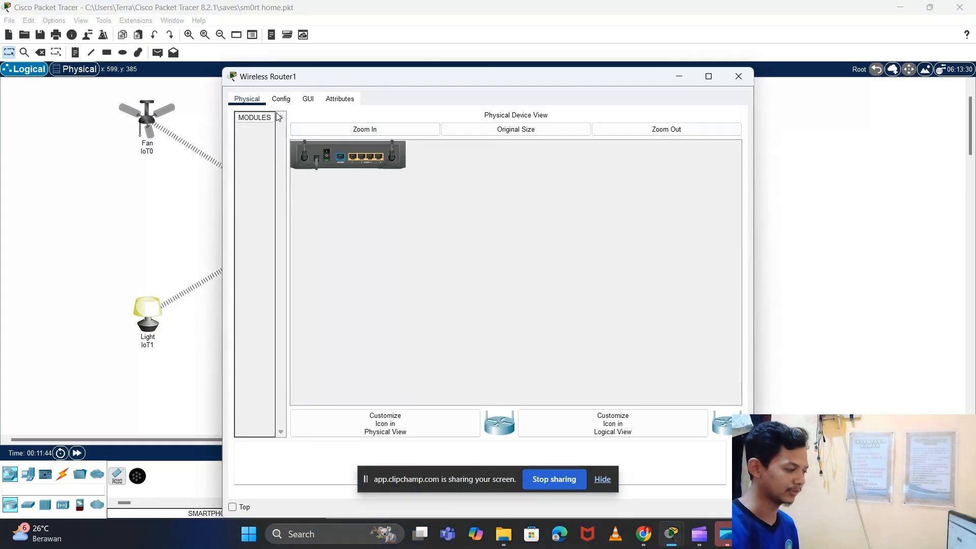
click(280, 100)
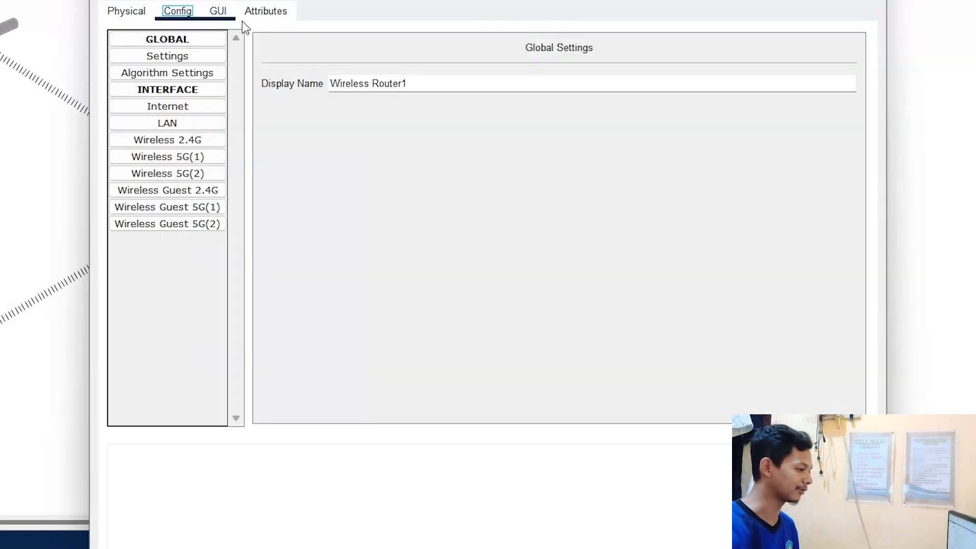
click(218, 12)
drag(229, 0, 242, 0)
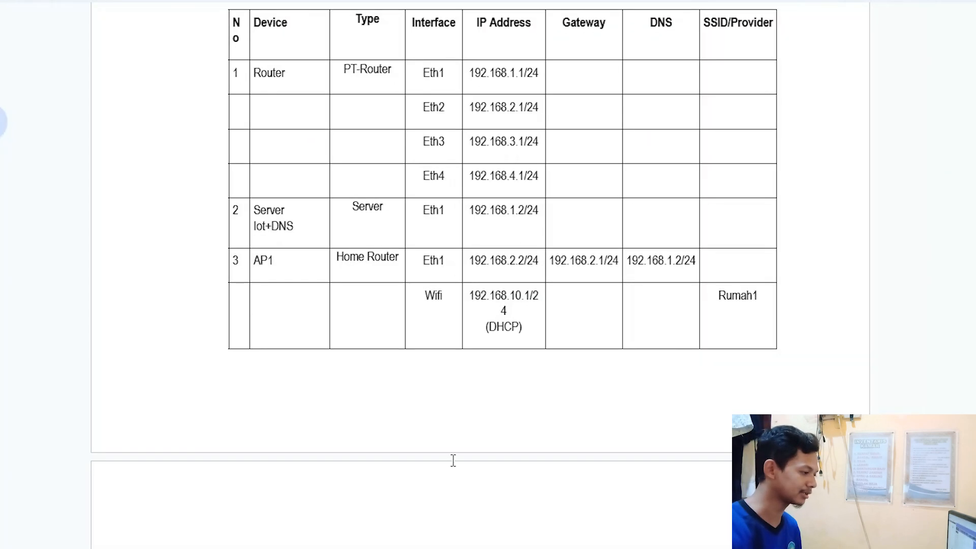
Look up the AP1 row in the document's addressing table in Chrome, and return to Wireless Router1 in Packet Tracer.
scroll(401, 365, down, 4)
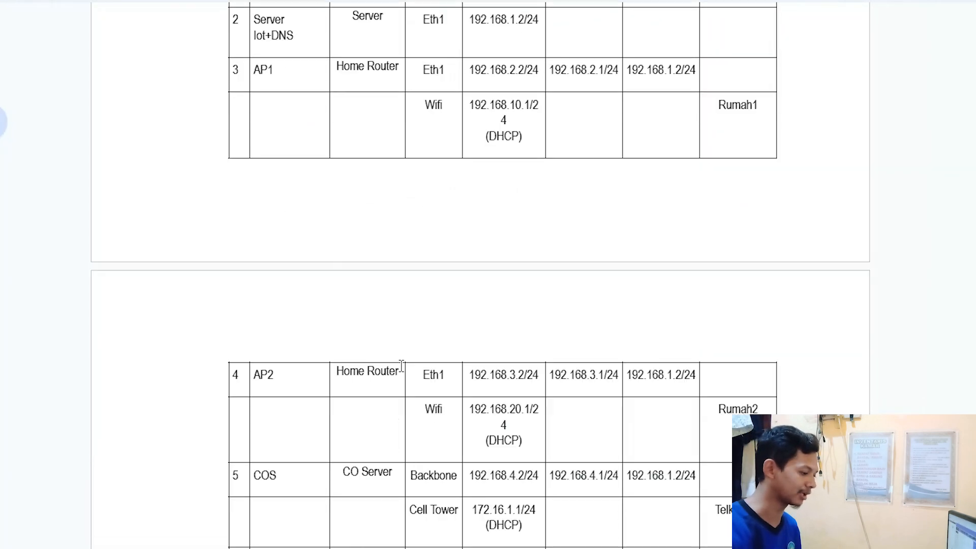
scroll(502, 79, up, 4)
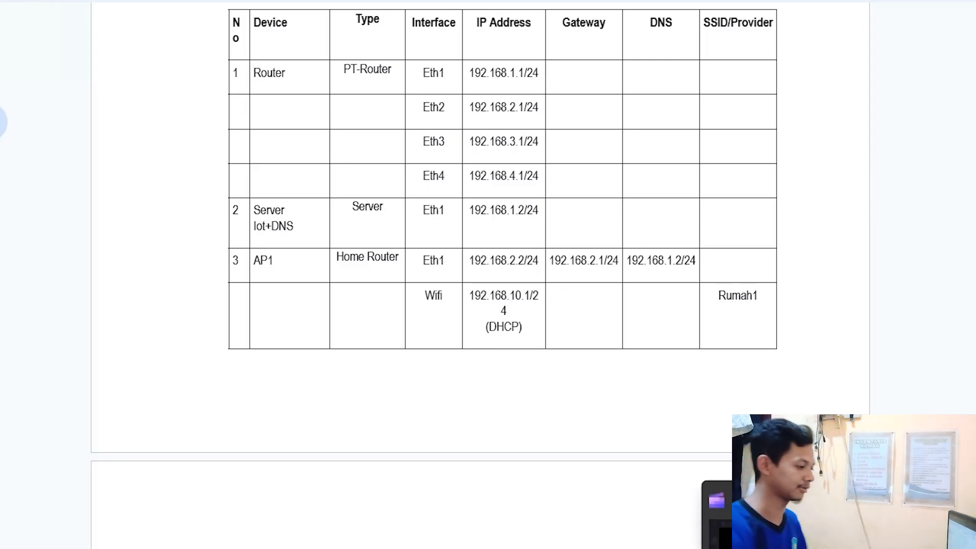
mouse_move(711, 548)
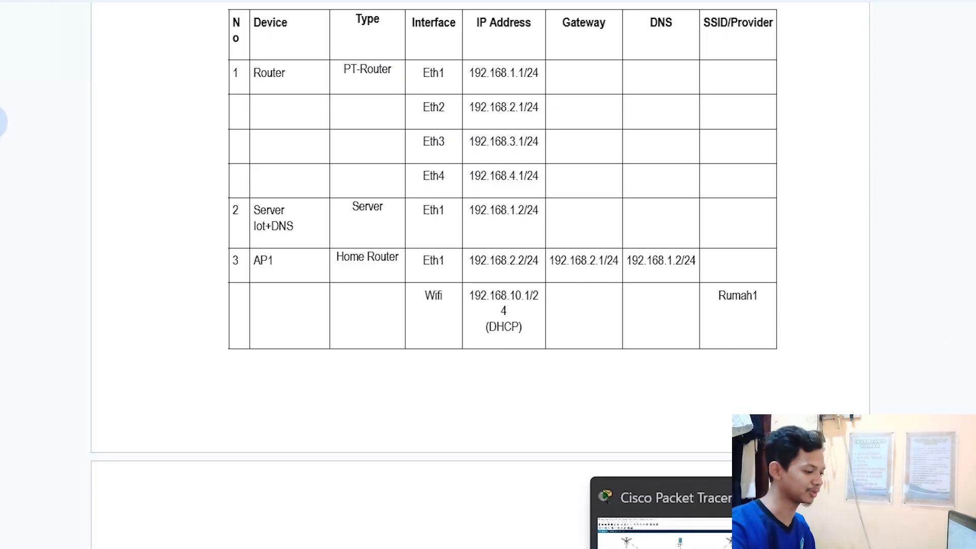
click(661, 534)
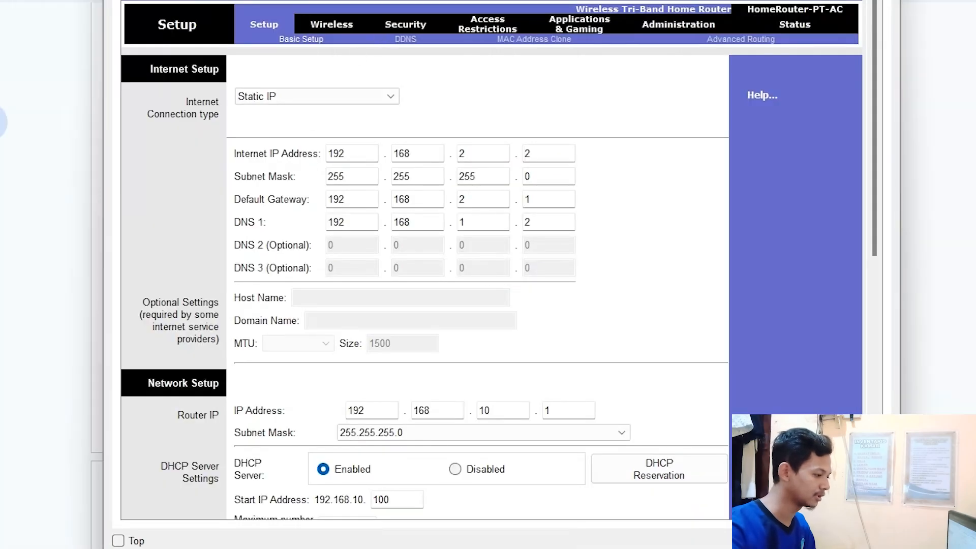
Compare Wireless Router1's static Internet address, gateway, DNS and network setup with the AP1 entry in the addressing table.
drag(483, 0, 670, 227)
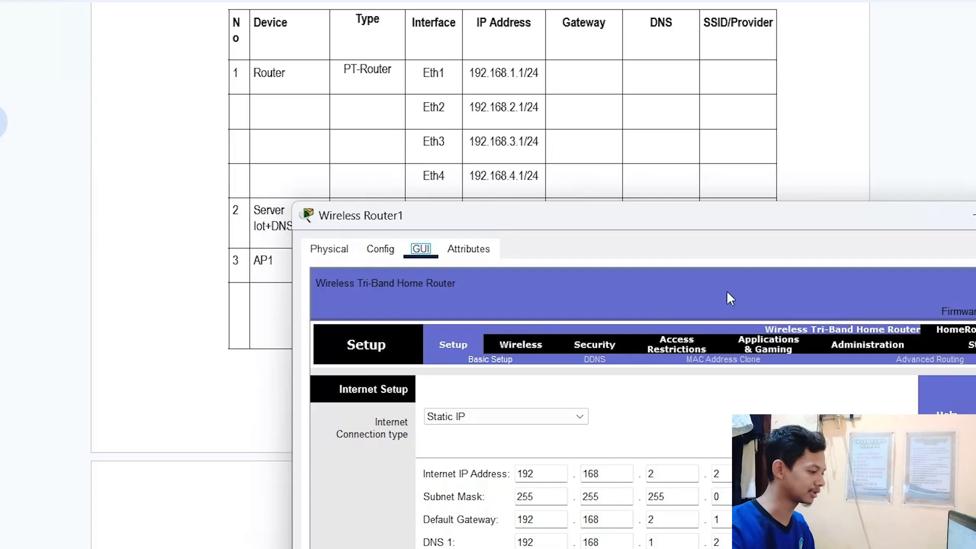
drag(727, 215, 730, 112)
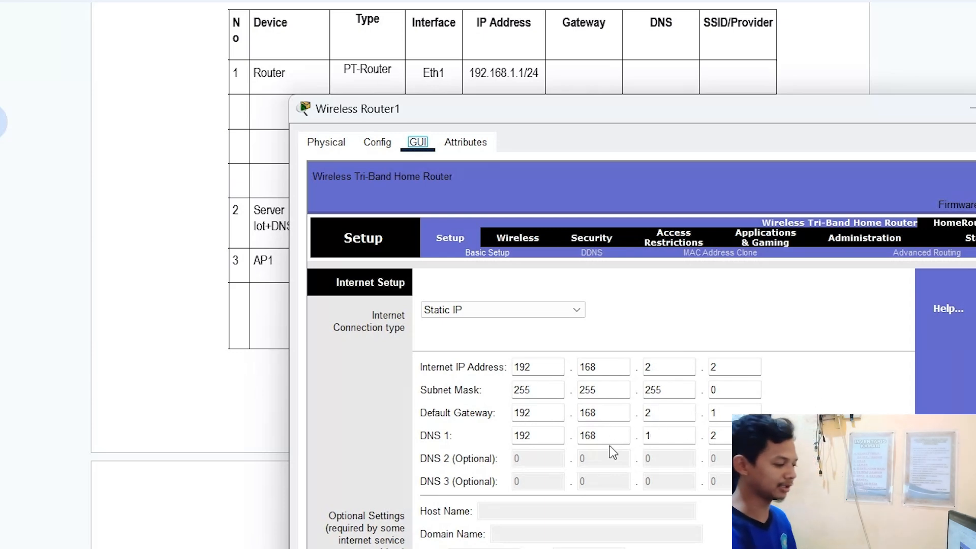
mouse_move(735, 548)
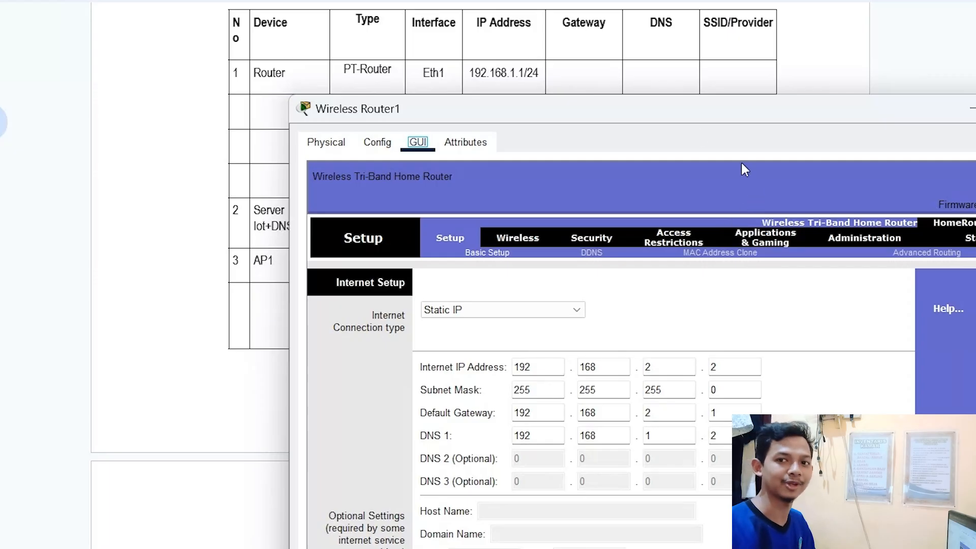
drag(681, 109, 649, 0)
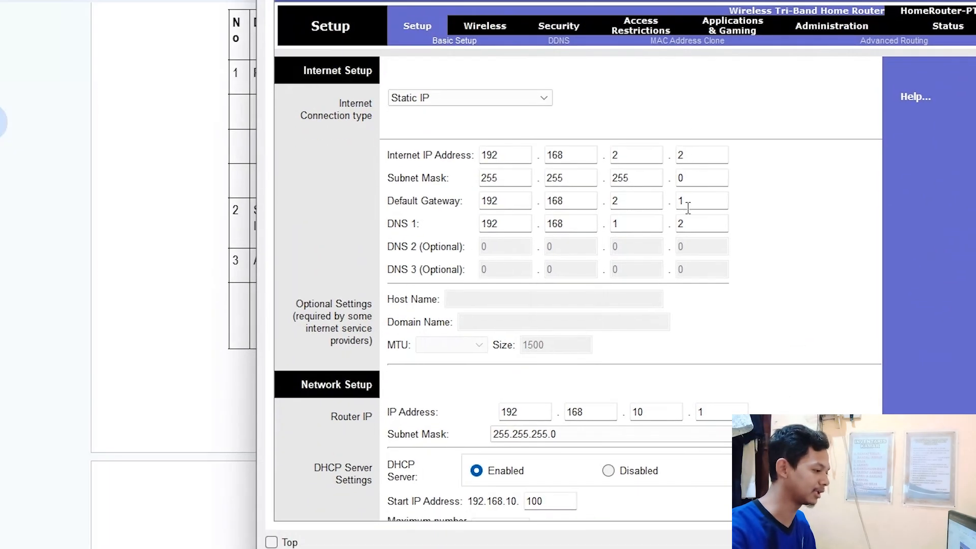
scroll(310, 371, down, 1)
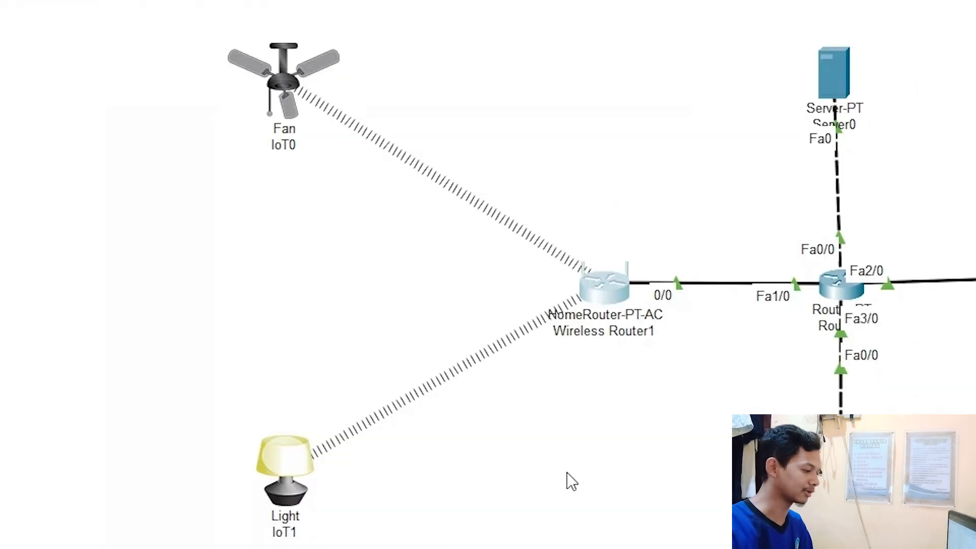
Return to Wireless Router1's configuration window and examine its basic wireless settings, including the 2.4 GHz network name.
drag(162, 18, 411, 548)
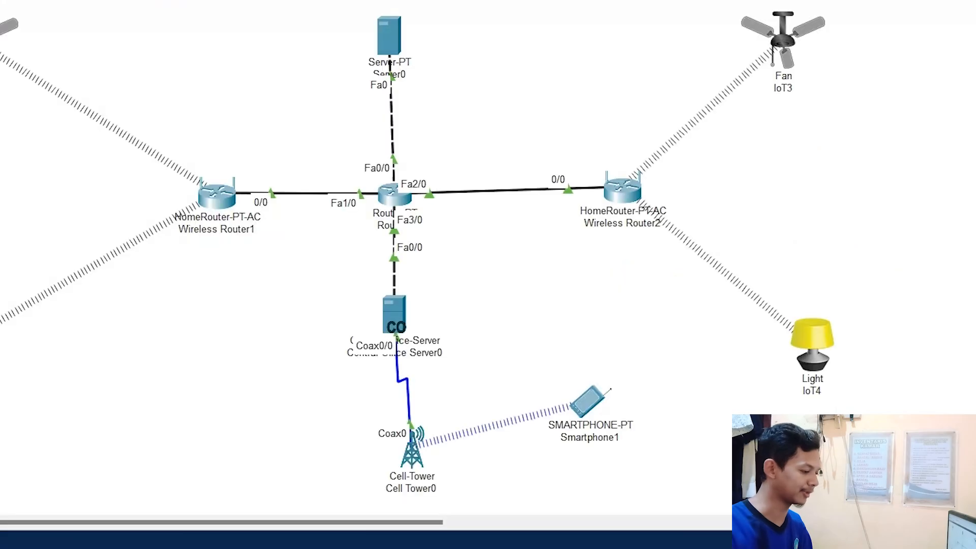
mouse_move(793, 547)
click(834, 531)
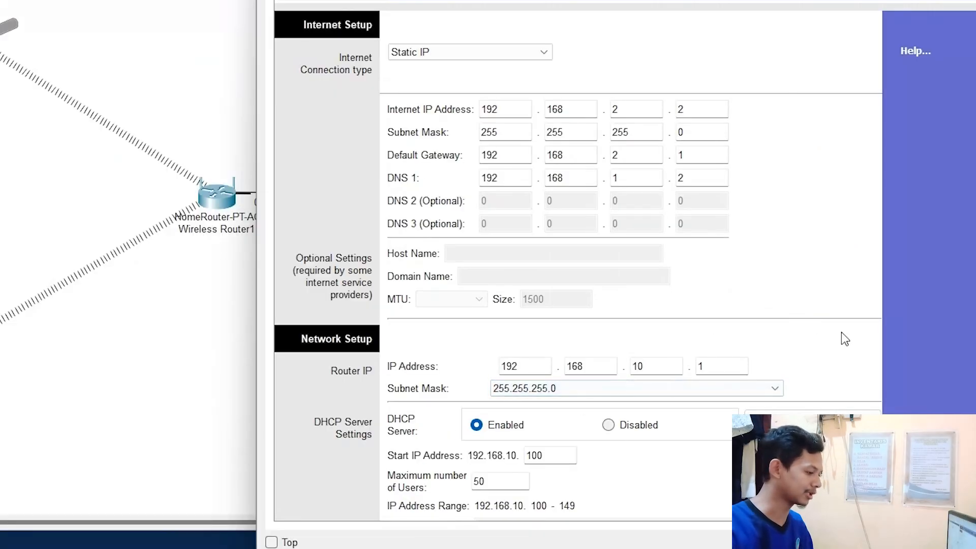
click(493, 1)
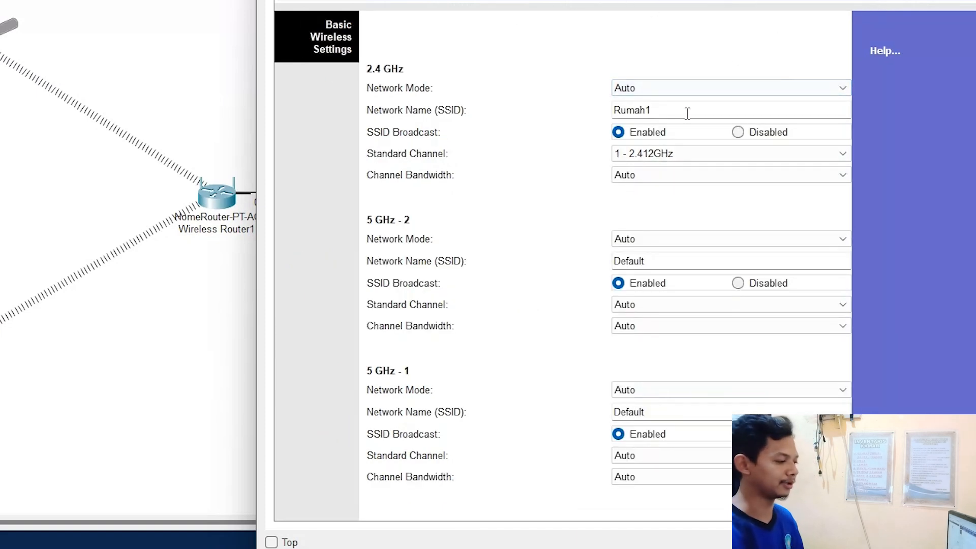
Examine the gateway, IoT server and Wireless0 settings of fan IoT0, and the Wireless0 settings of light IoT1.
click(219, 96)
click(6, 28)
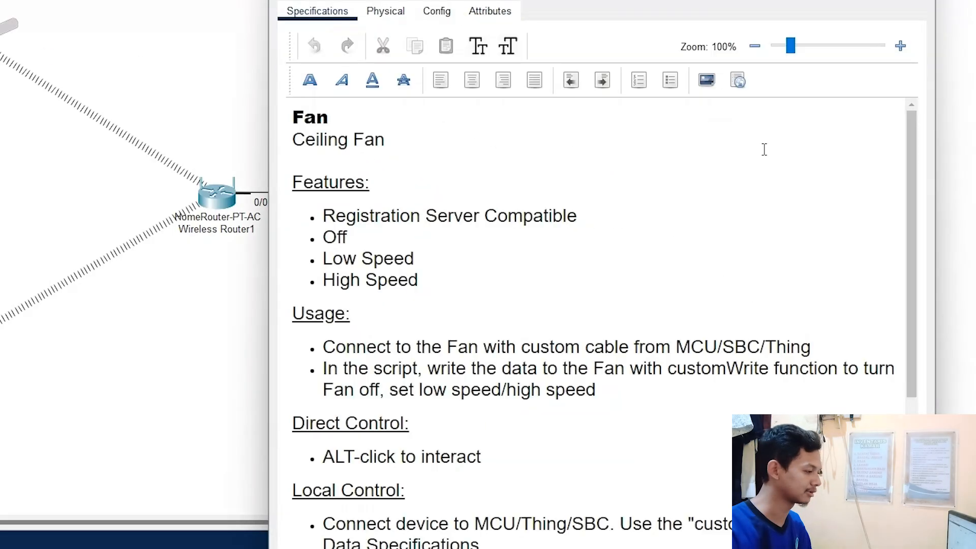
click(436, 11)
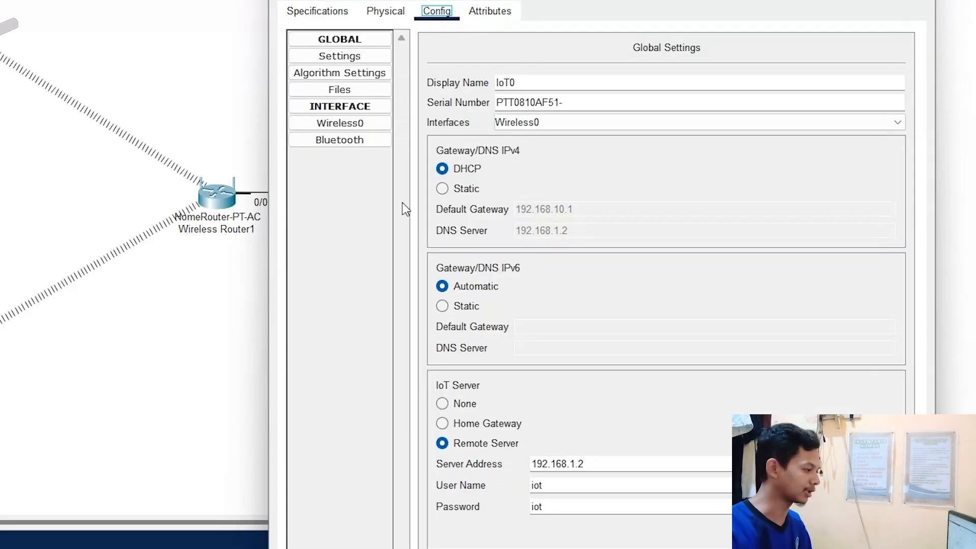
click(353, 122)
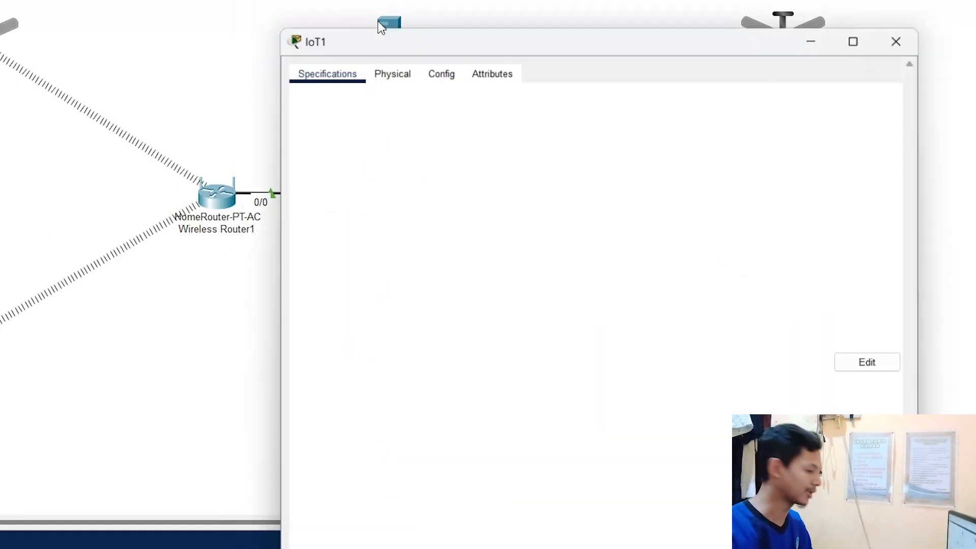
click(438, 11)
click(340, 123)
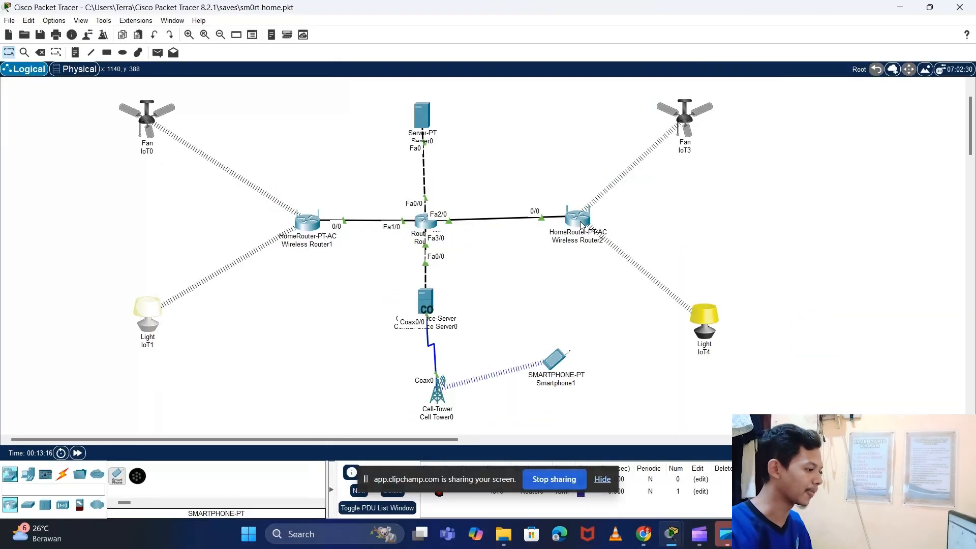
Open Wireless Router2's device window and close the leftover Wireless Router1 window.
mouse_move(676, 539)
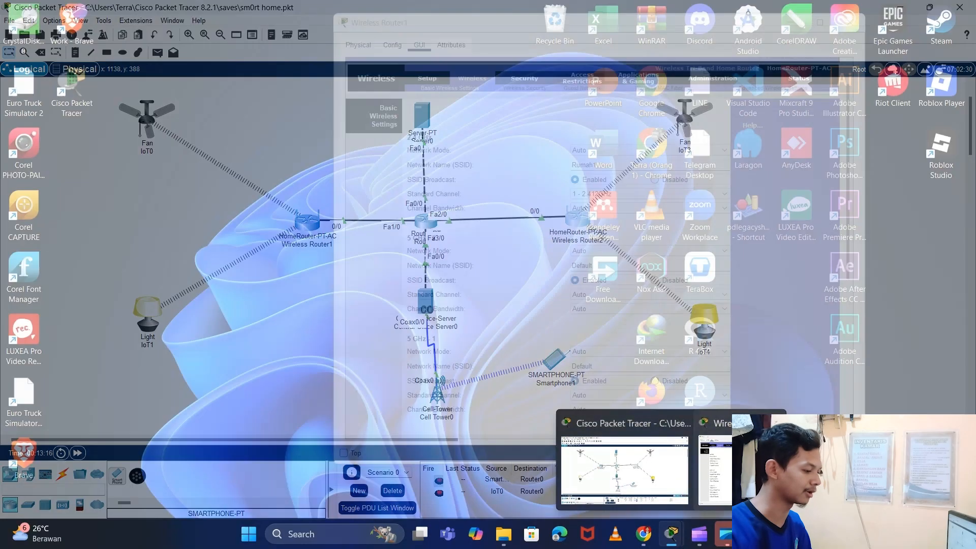
click(740, 470)
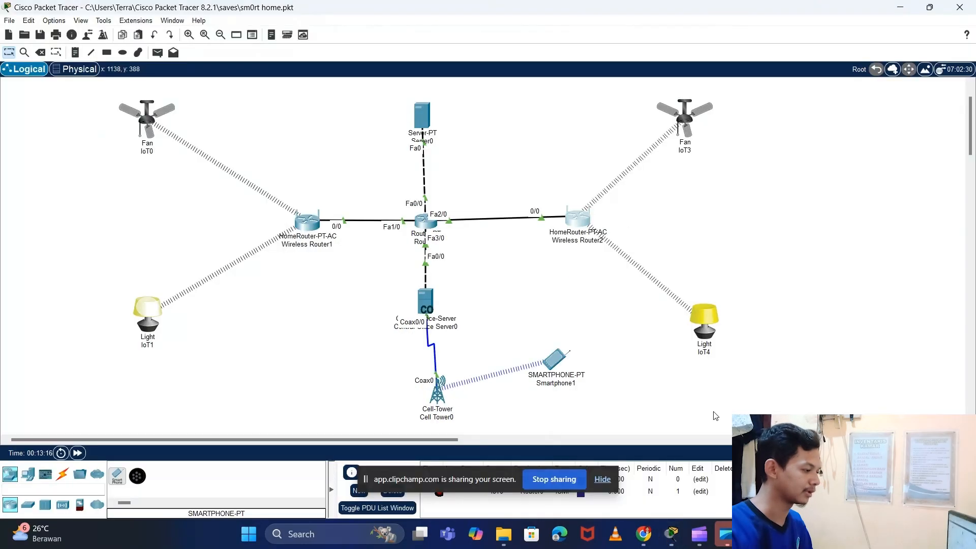
mouse_move(669, 538)
click(710, 469)
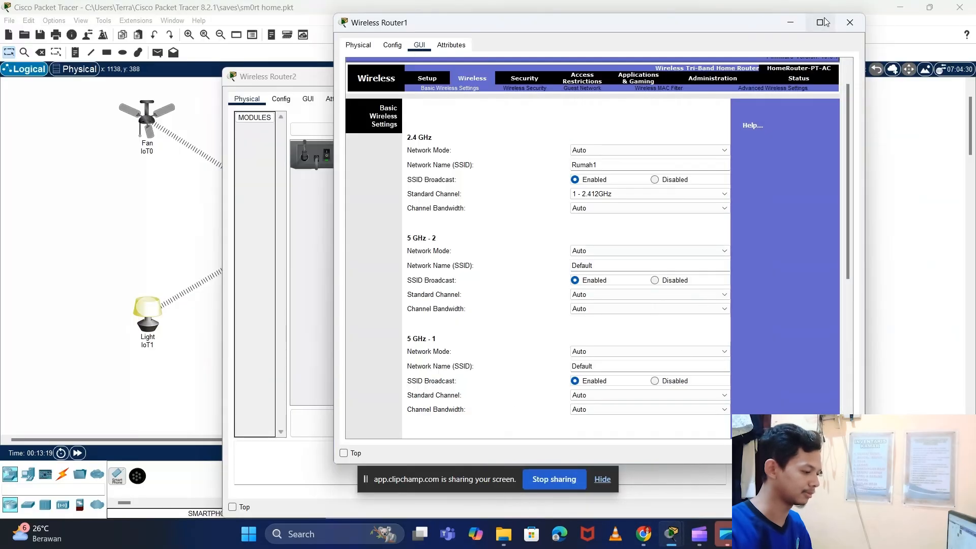
click(850, 22)
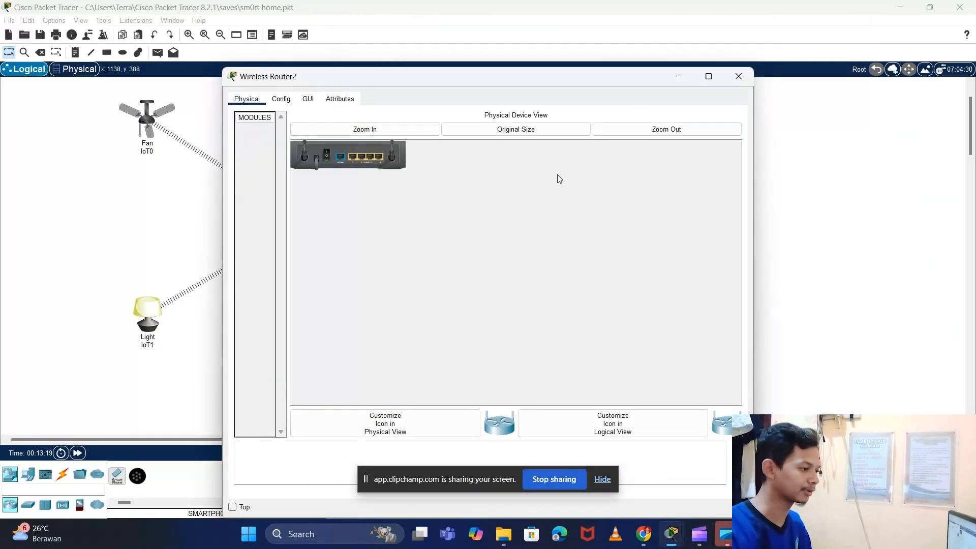
Examine Wireless Router2's static Internet address, gateway, DNS, network setup and wireless settings on its GUI pages.
click(282, 102)
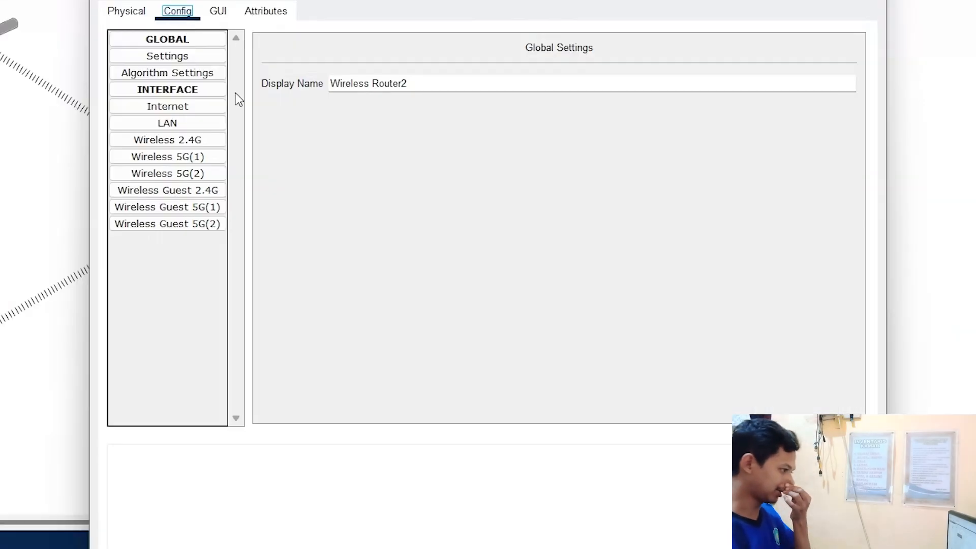
click(233, 11)
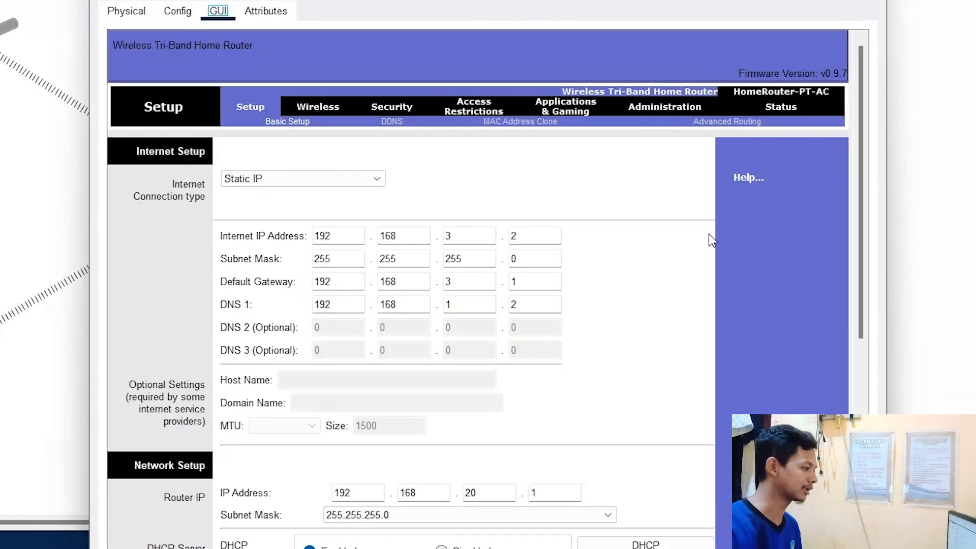
scroll(709, 234, down, 1)
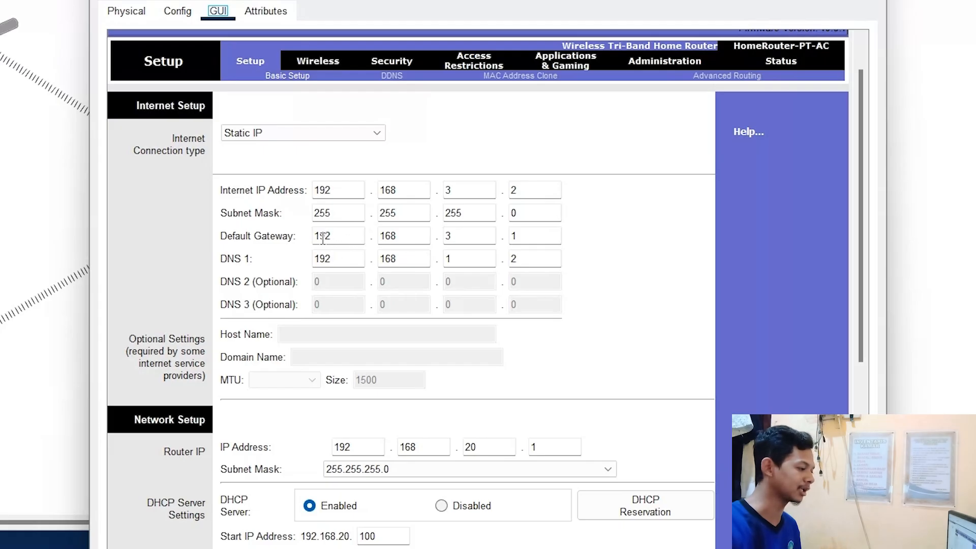
click(515, 237)
text(1)
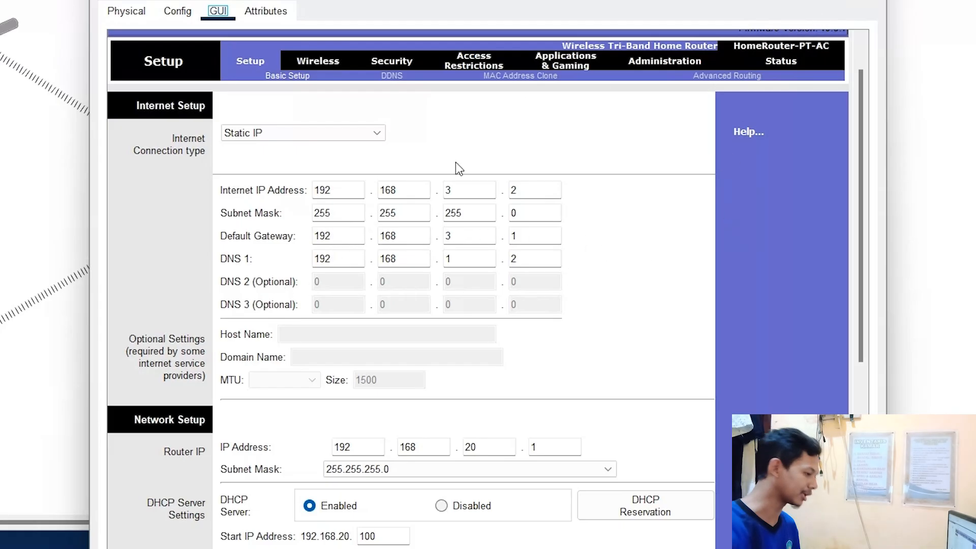
scroll(455, 162, down, 3)
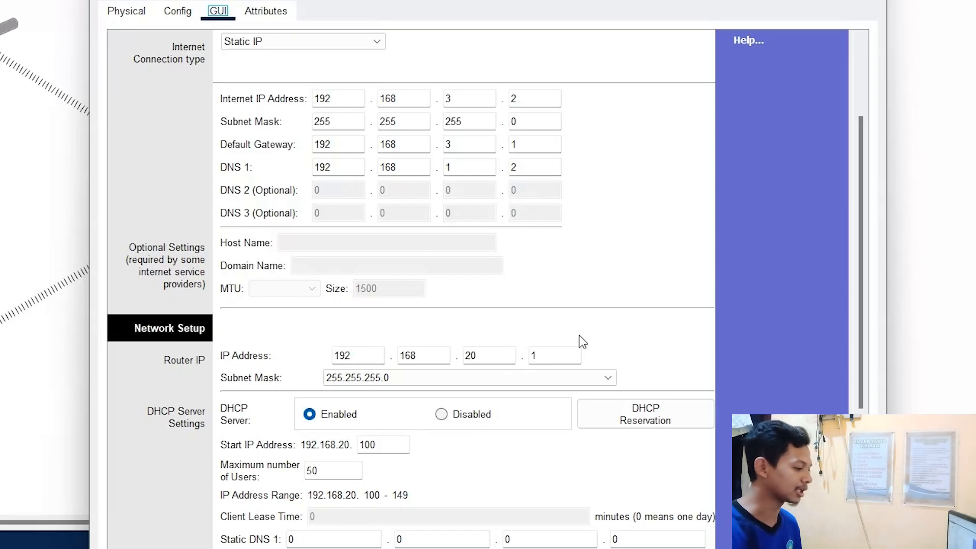
scroll(592, 211, up, 3)
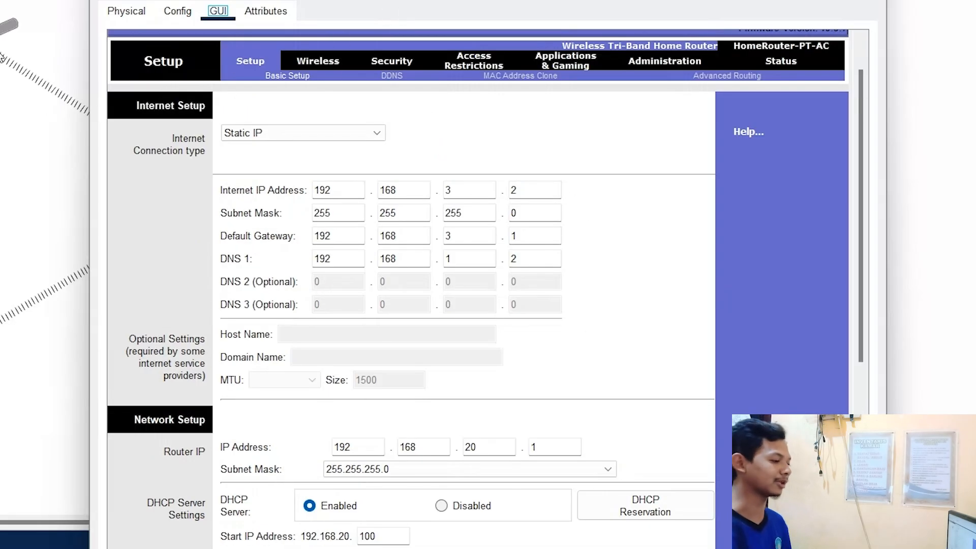
click(325, 65)
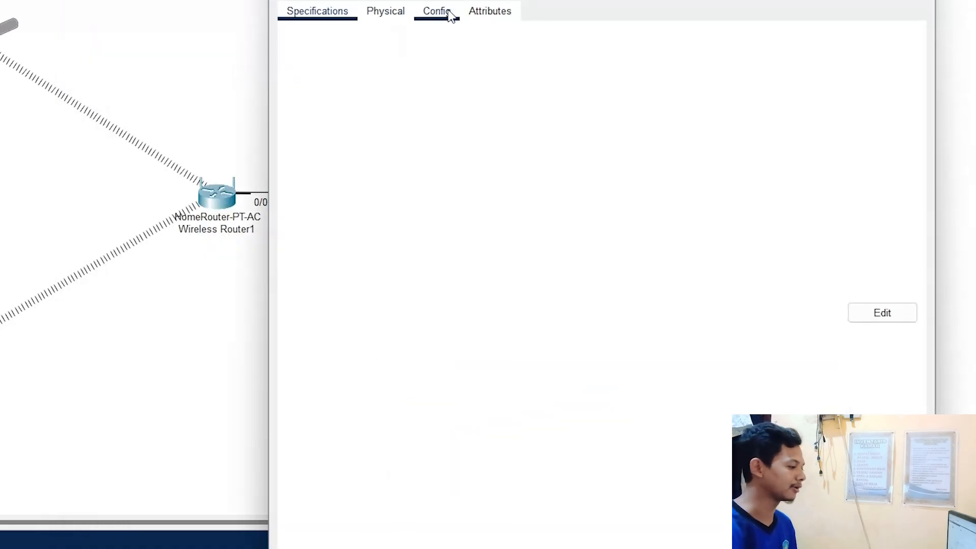
Check the SSID and DHCP address of fan IoT3's Wireless0 interface.
click(449, 14)
click(389, 123)
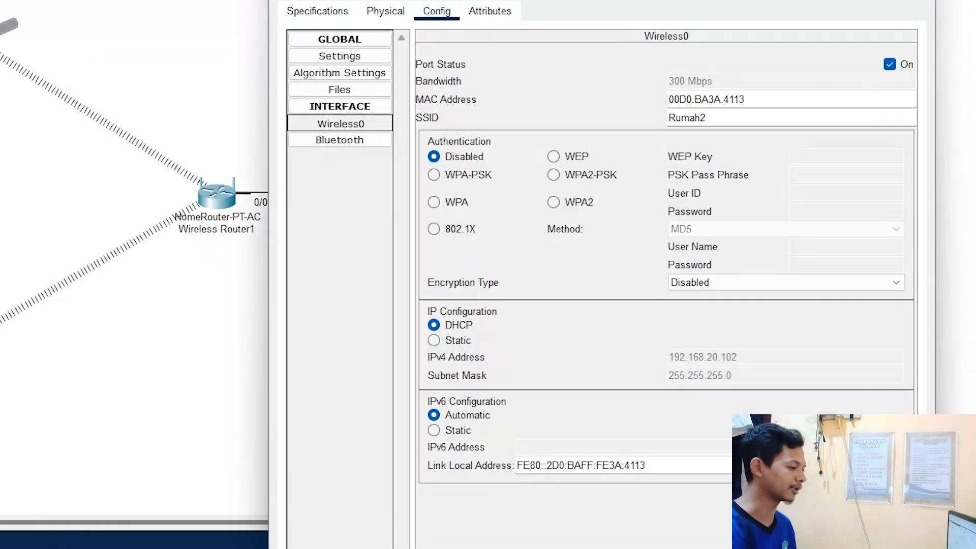
drag(742, 117, 636, 120)
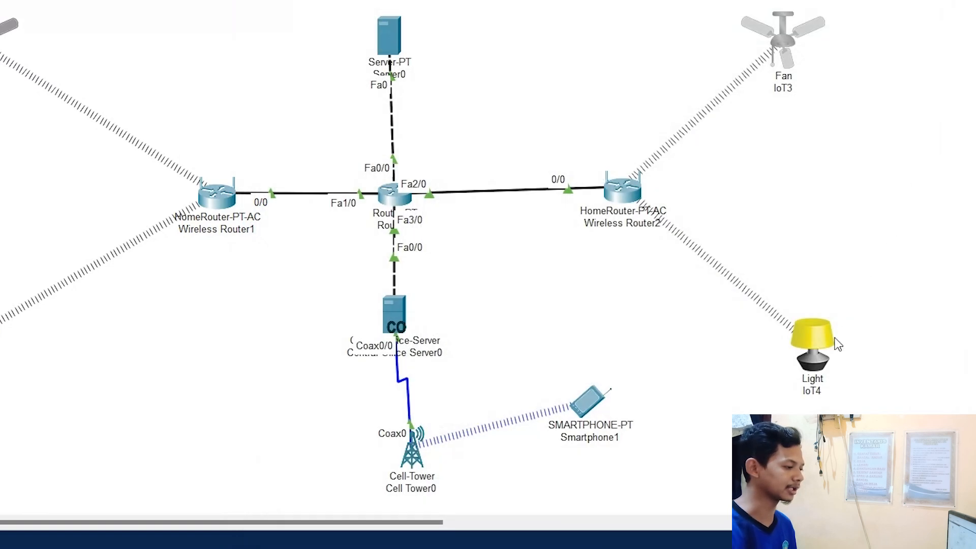
Check the SSID and IP configuration of light IoT4's Wireless0 interface.
click(835, 344)
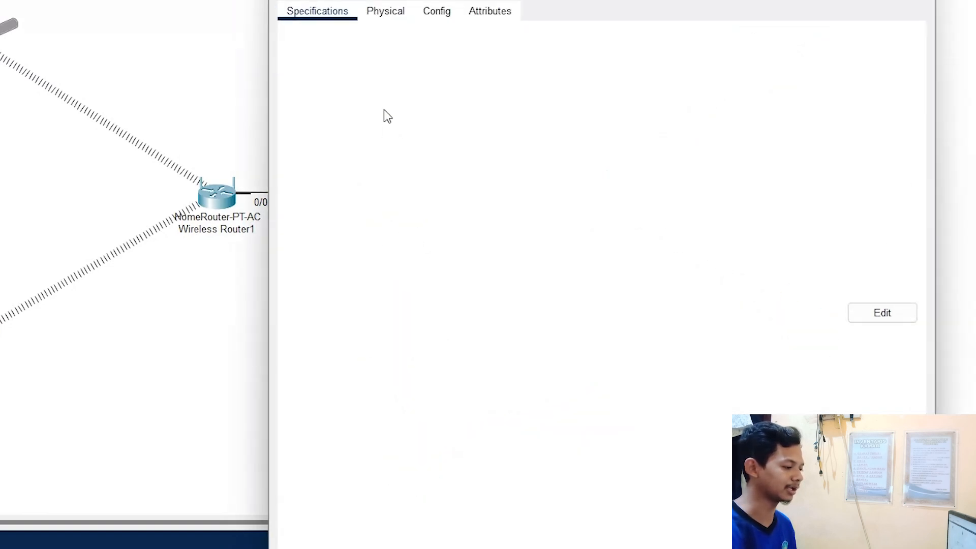
click(436, 11)
click(319, 135)
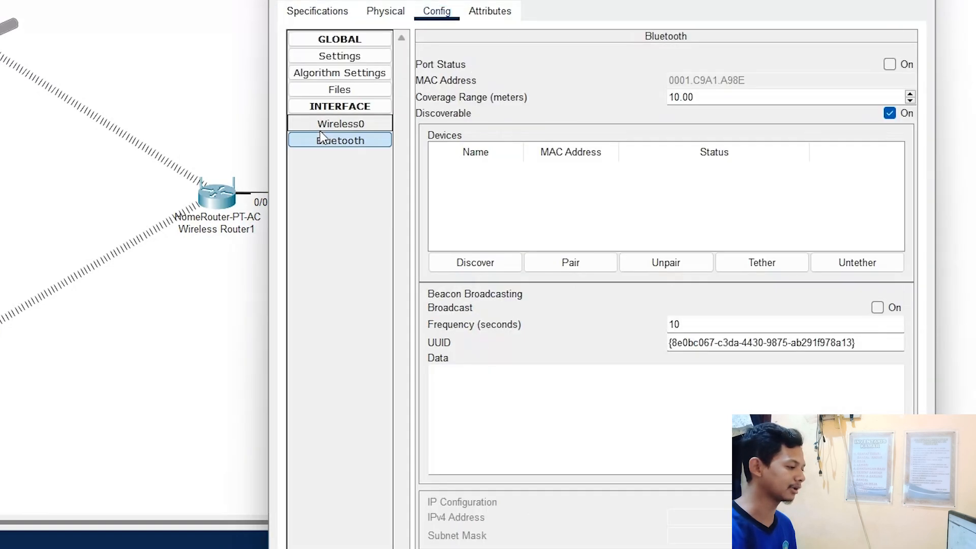
click(319, 128)
drag(721, 123, 649, 122)
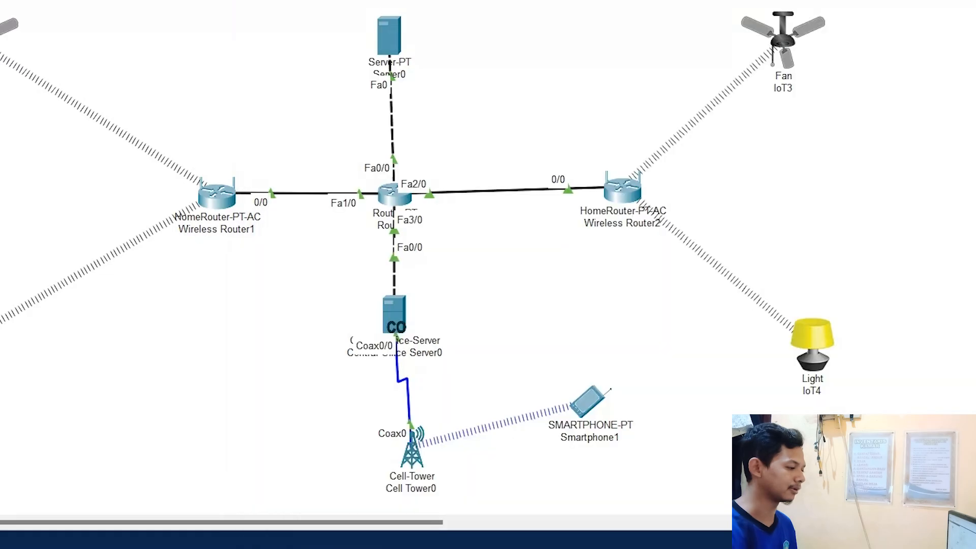
Bring up the IoT device window left open in the background and close it.
mouse_move(675, 540)
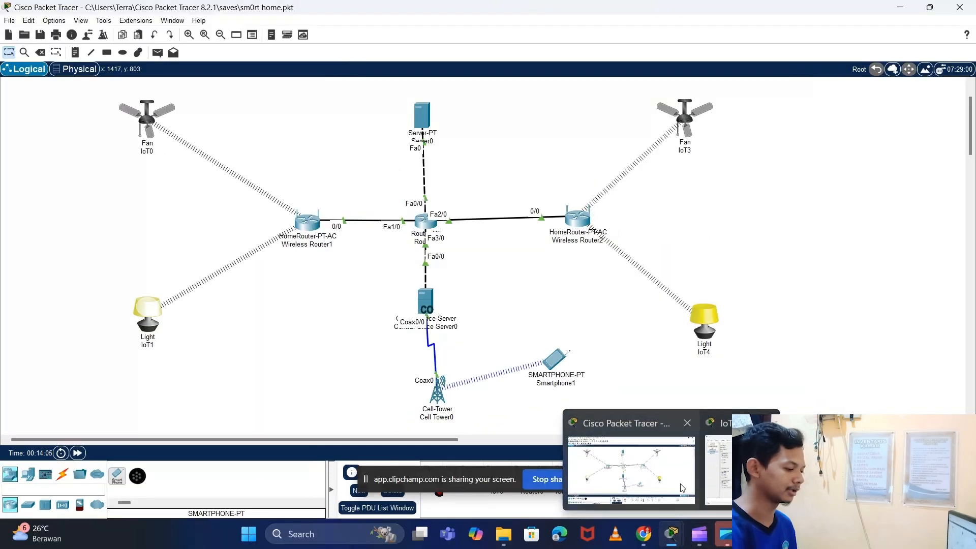
click(716, 482)
click(770, 83)
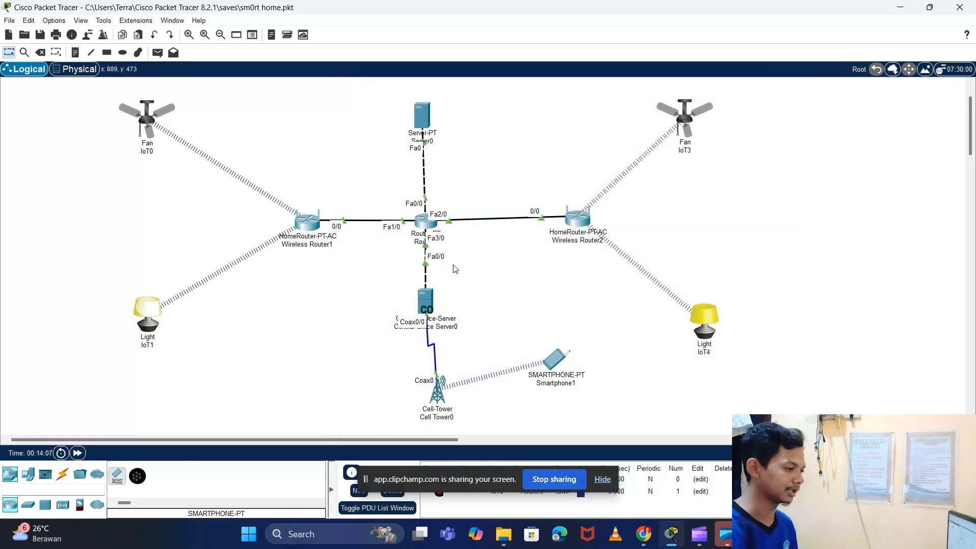
Examine Central Office Server0's provider setting and the IP configuration of its Backbone interface.
click(426, 303)
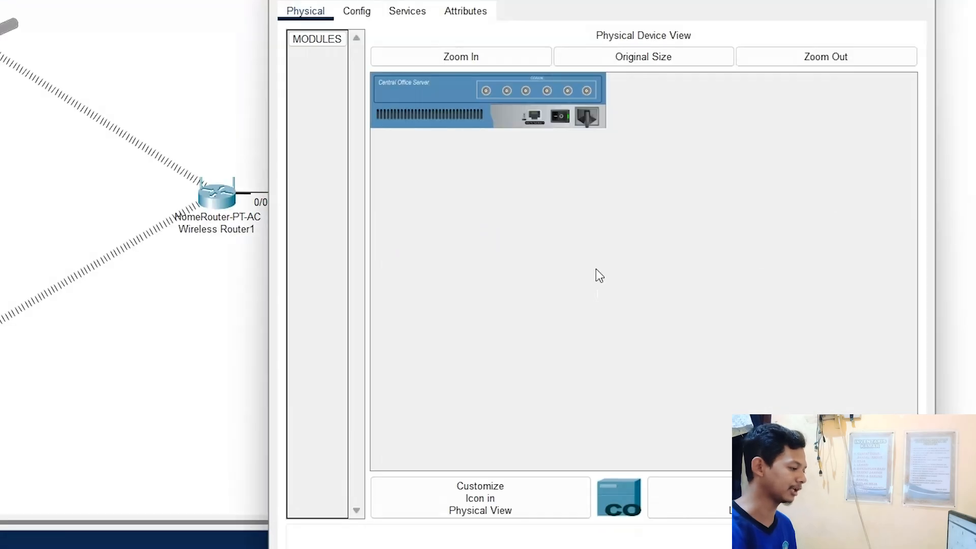
click(357, 11)
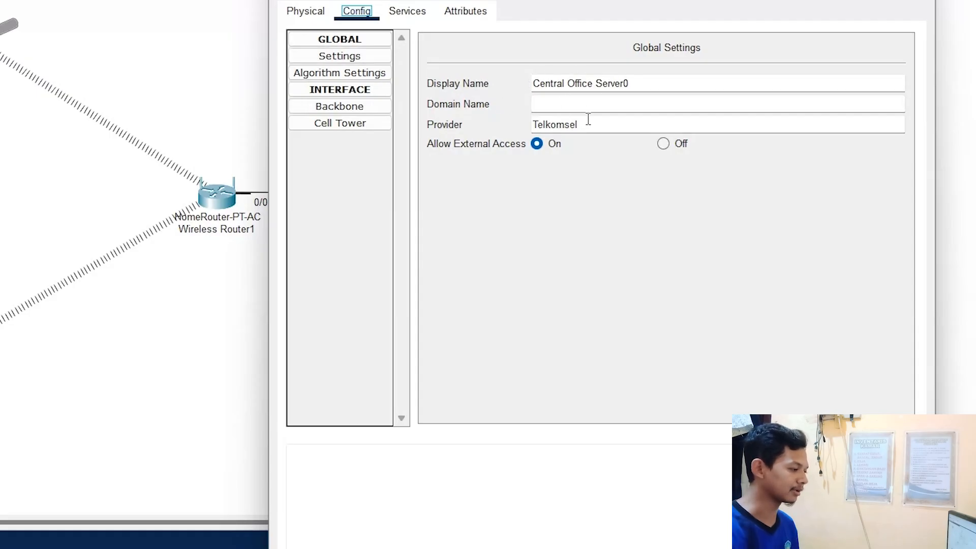
drag(616, 128, 488, 126)
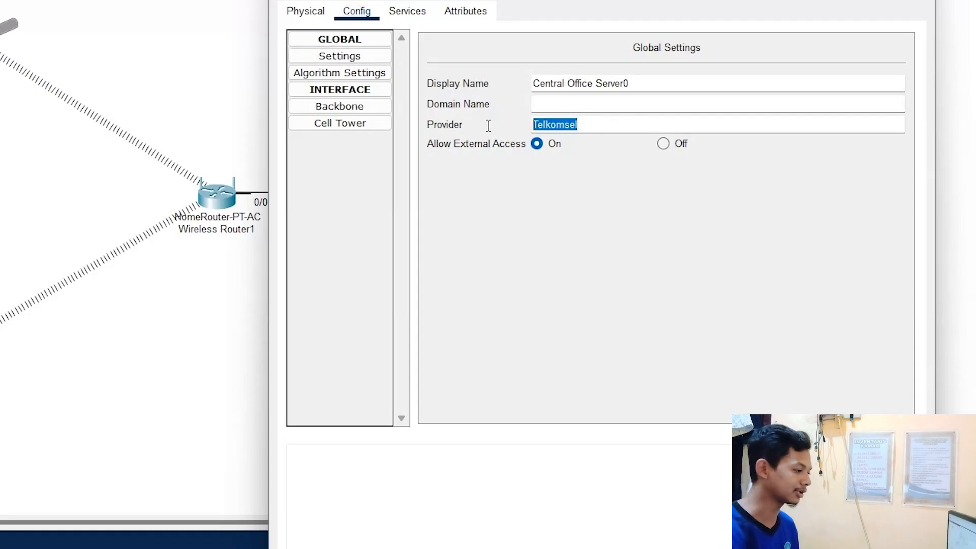
click(493, 219)
click(333, 106)
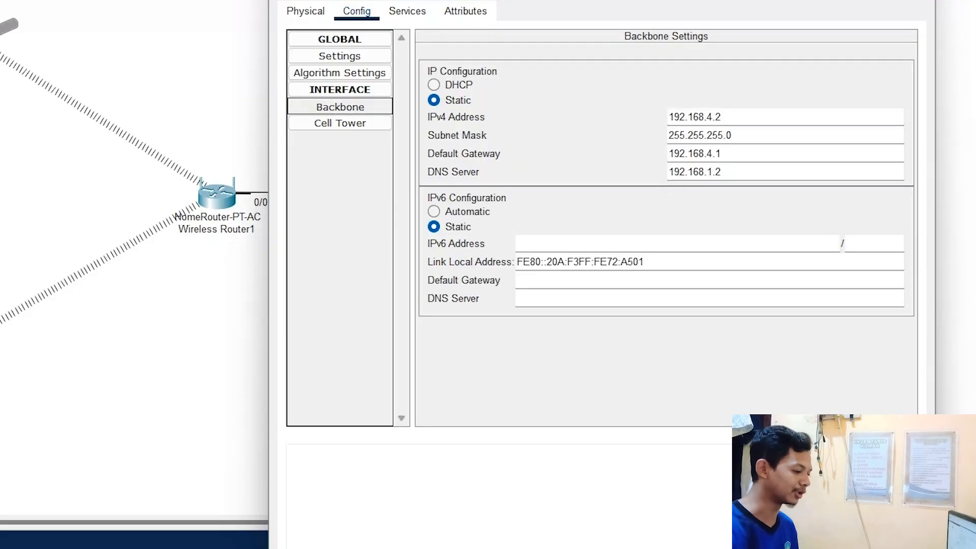
Look up the COS rows in the document's addressing table in Chrome, and return to Central Office Server0 in Packet Tracer.
click(712, 548)
scroll(672, 420, down, 3)
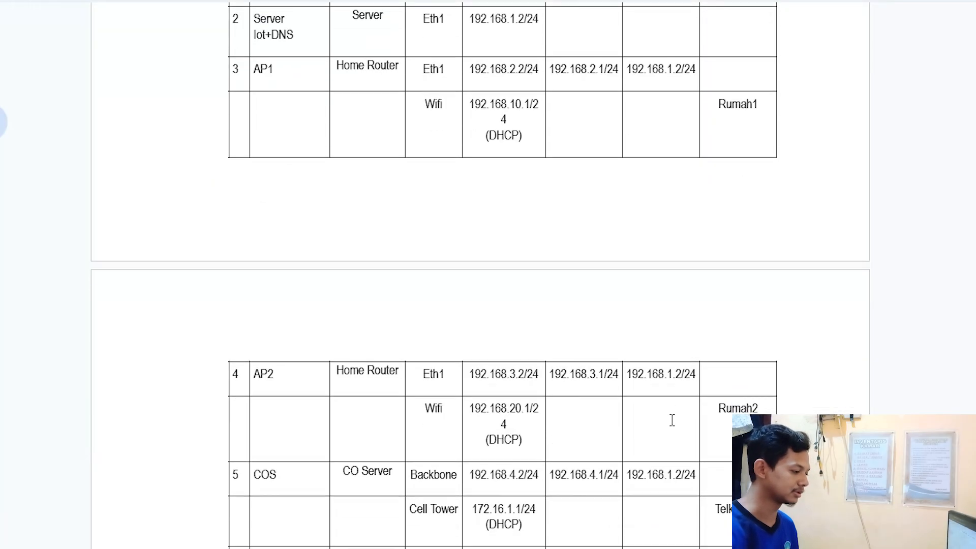
scroll(672, 421, down, 3)
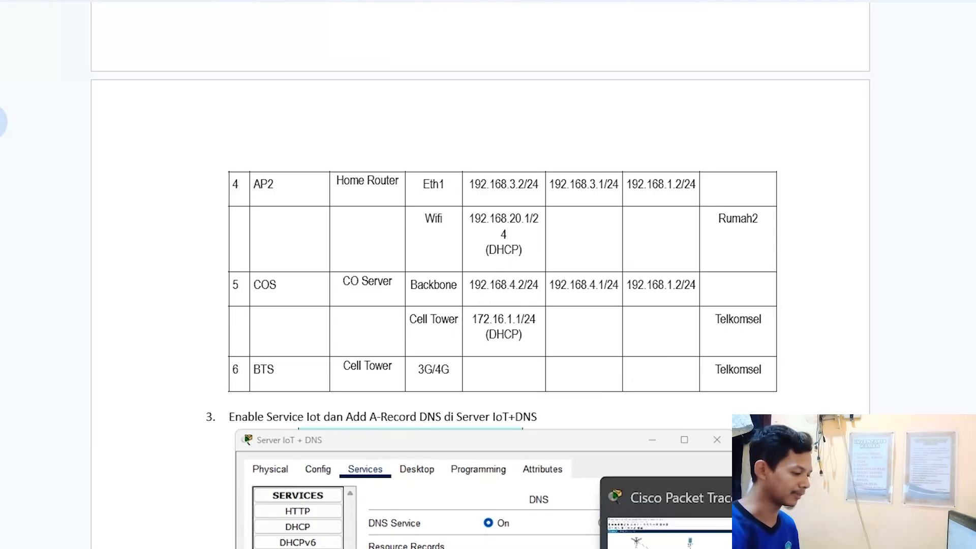
click(706, 548)
click(671, 514)
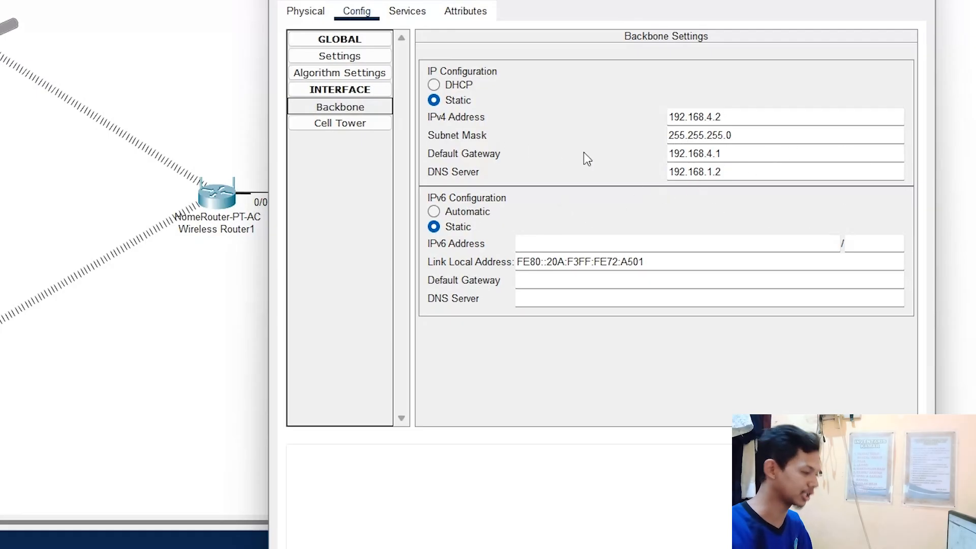
Compare the IP configuration of Central Office Server0's Cell Tower interface with the COS entry in the document's addressing table.
click(303, 126)
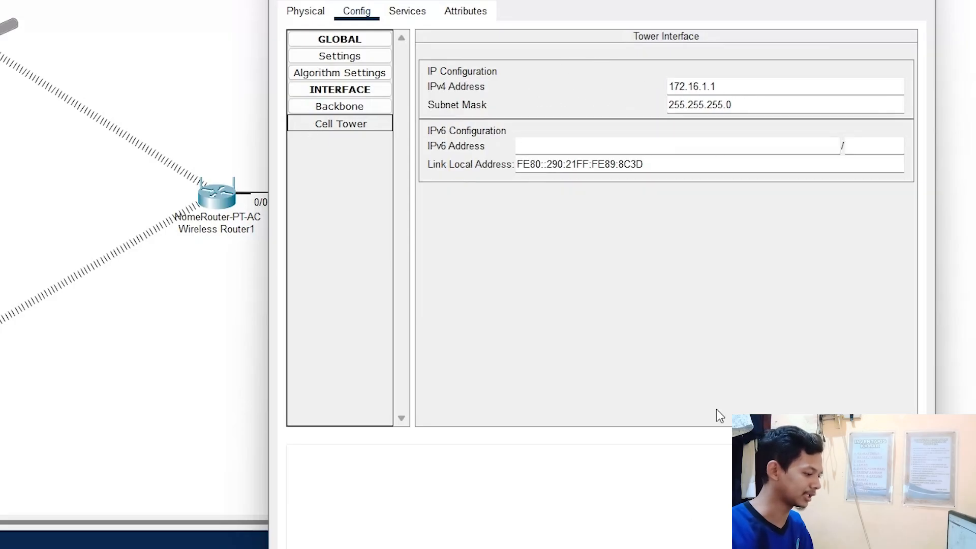
click(704, 546)
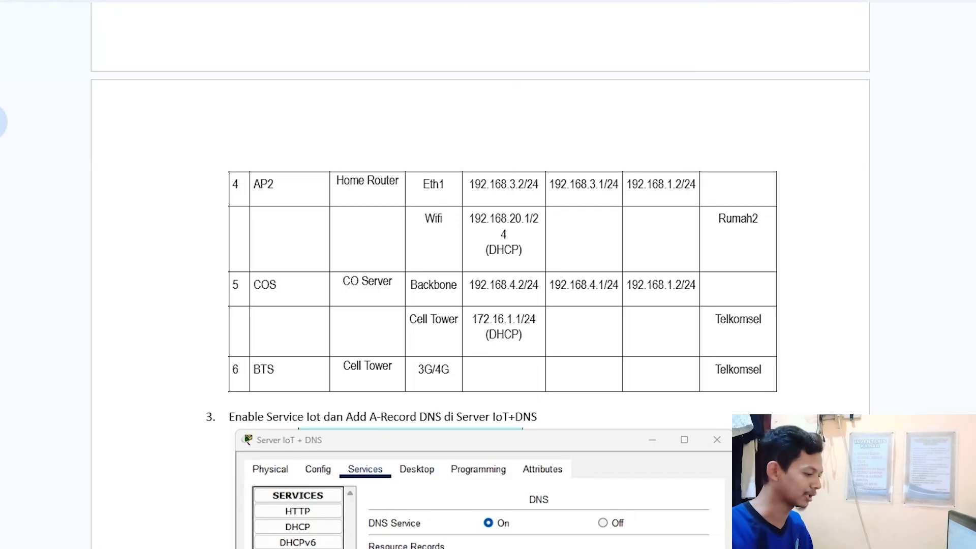
mouse_move(752, 547)
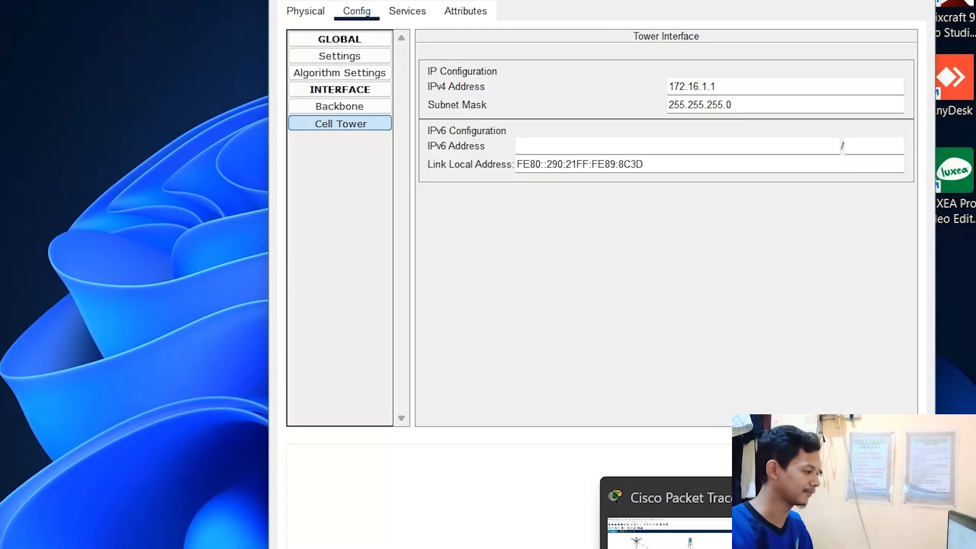
Close Central Office Server0's window and review the BTS row and the following configuration steps in the Praktikum4 document in Chrome.
click(818, 524)
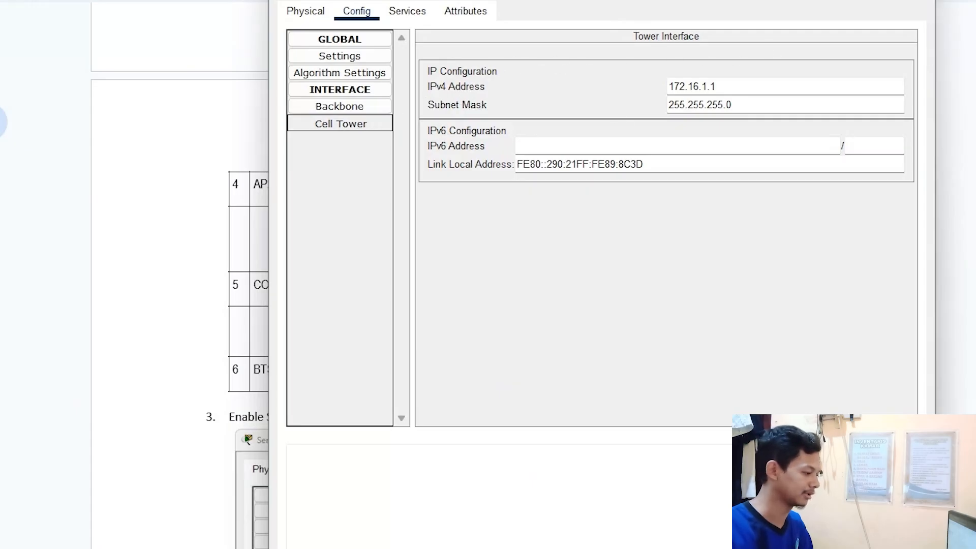
click(960, 7)
scroll(478, 293, down, 1)
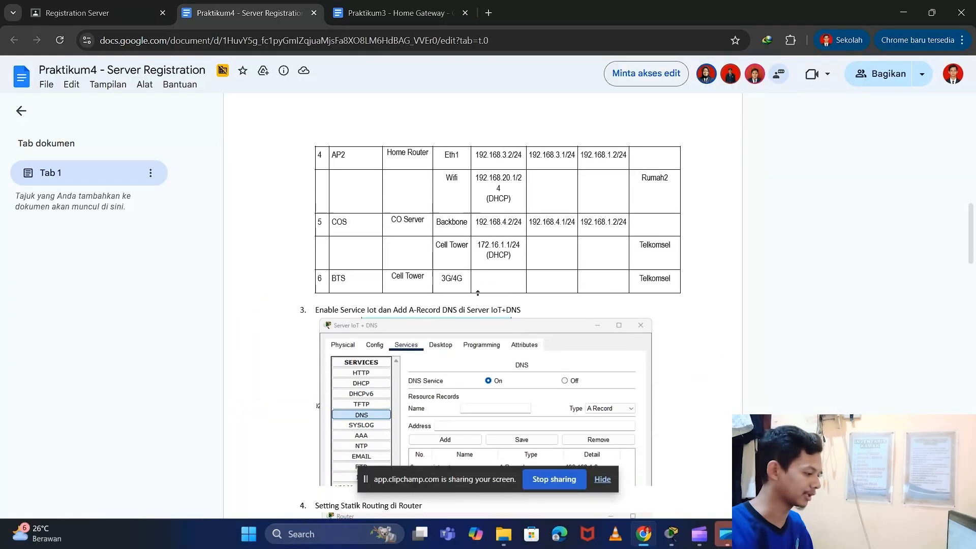
scroll(478, 293, up, 3)
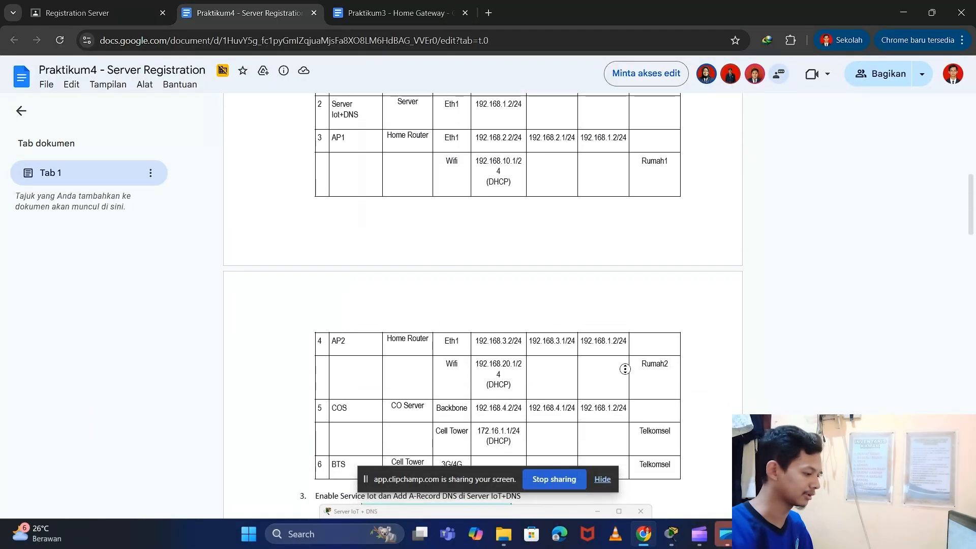
scroll(570, 351, down, 4)
scroll(667, 367, down, 3)
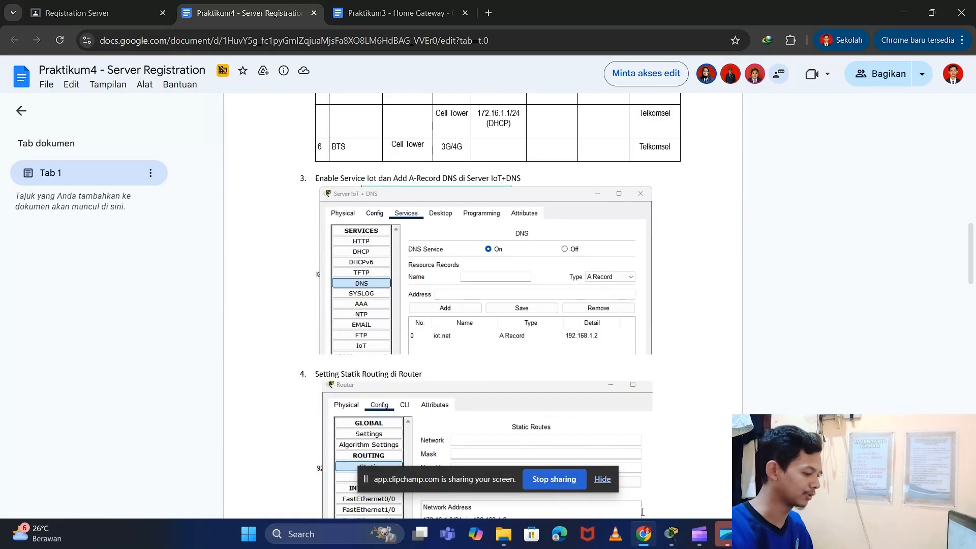
Return to Packet Tracer and examine the provider setting in Cell Tower0's configuration, closing its window when finished.
mouse_move(671, 534)
click(661, 456)
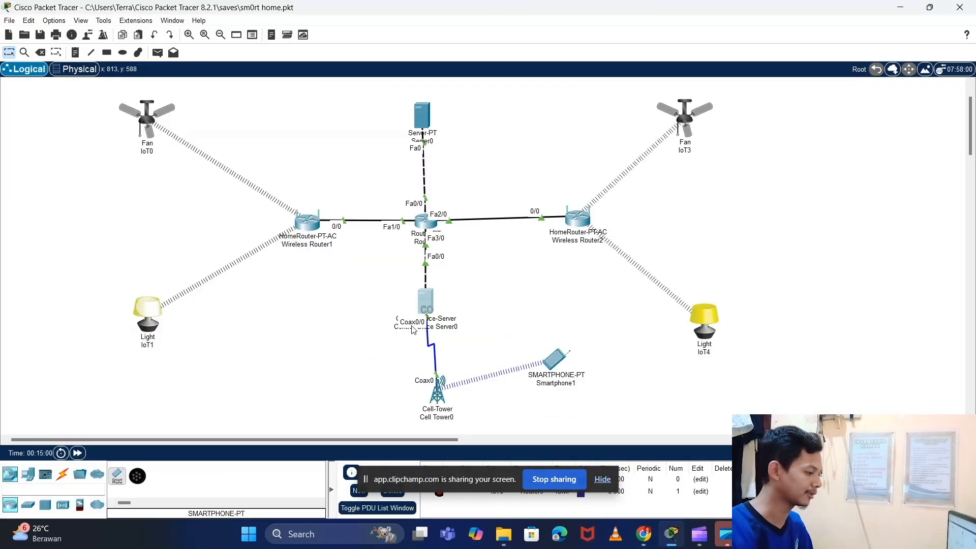
click(437, 392)
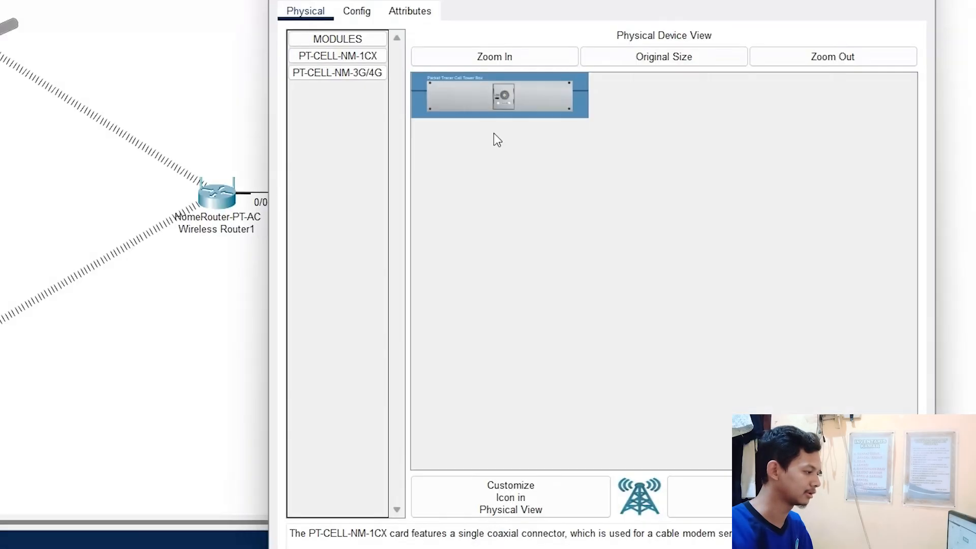
click(354, 15)
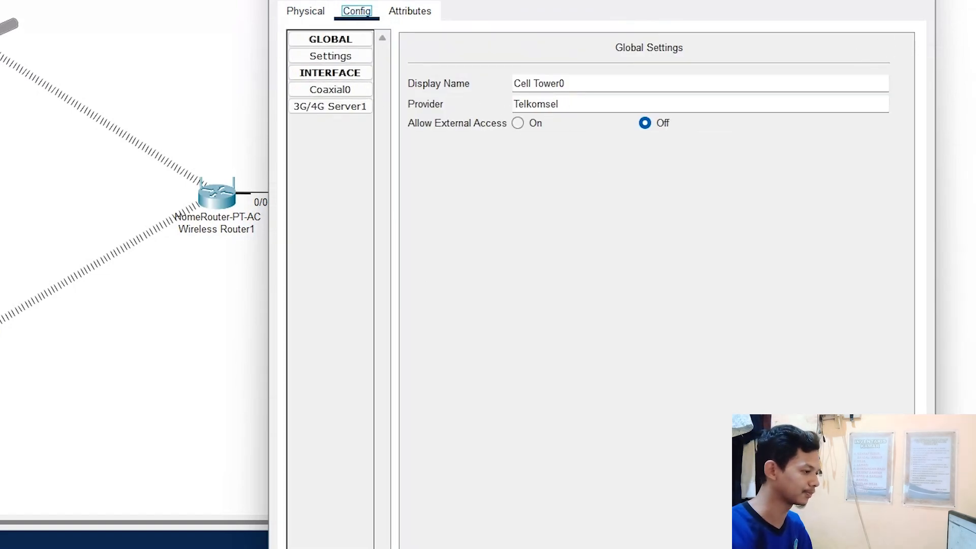
click(770, 80)
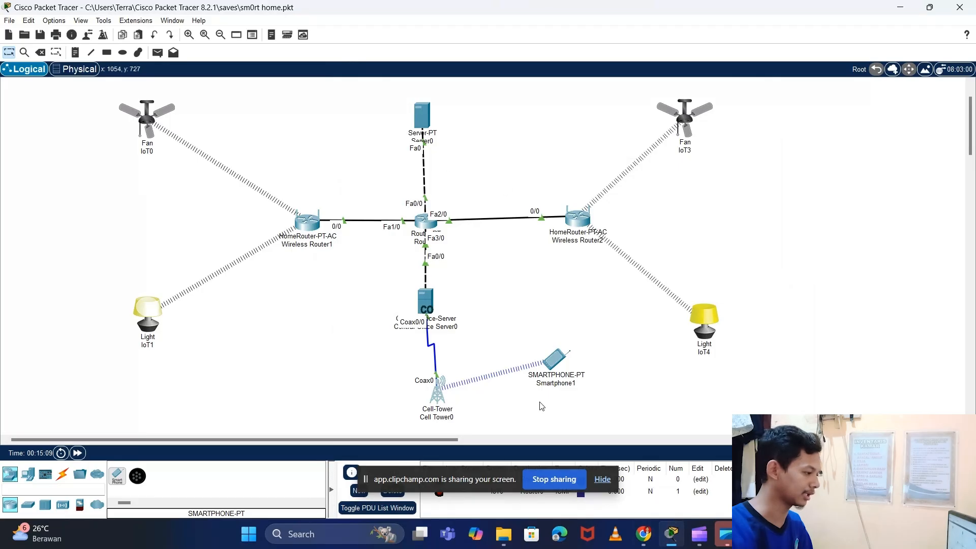
Read the document's section on enabling the IoT service and adding the DNS A record in Chrome, and return to Packet Tracer.
click(643, 534)
scroll(521, 351, down, 1)
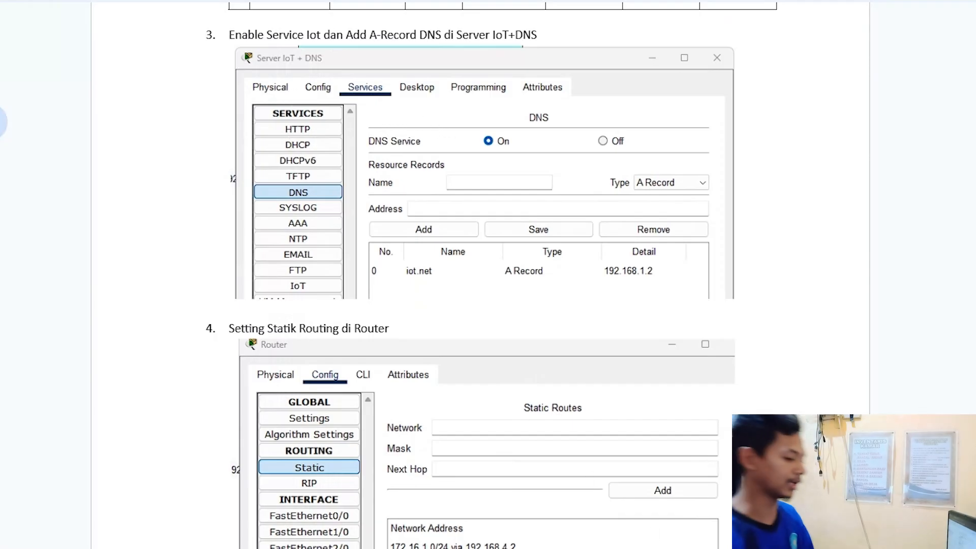
click(734, 542)
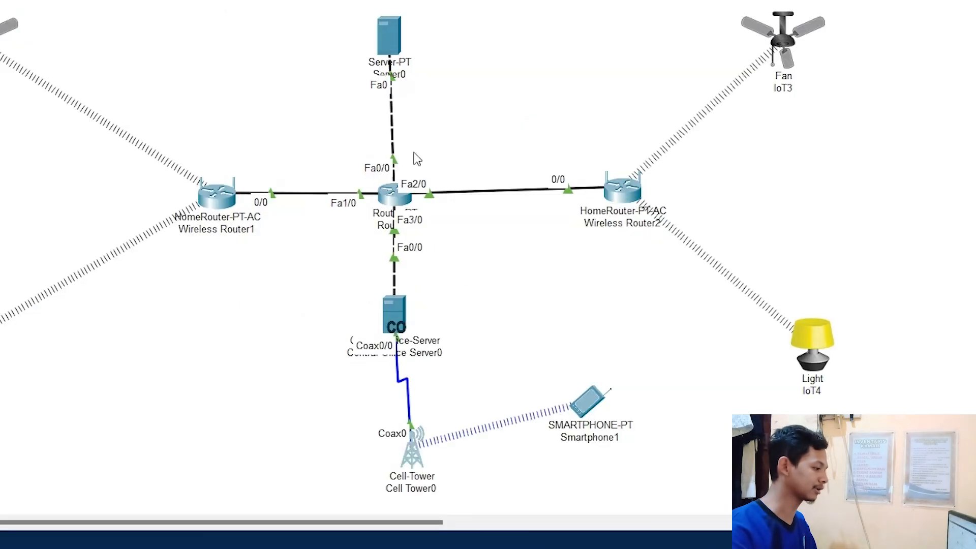
Examine the IoT registration service and the DNS resource records on Server0.
double_click(397, 43)
click(407, 11)
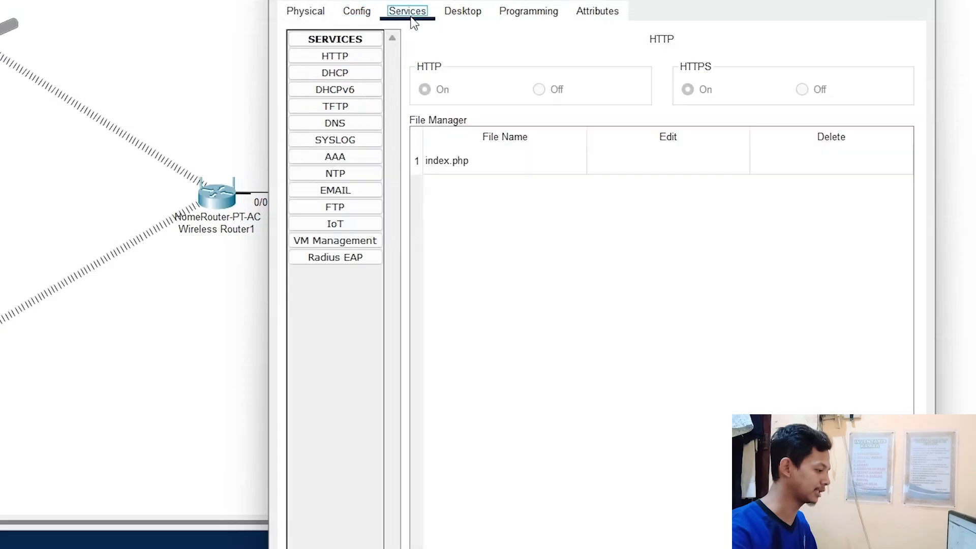
click(347, 226)
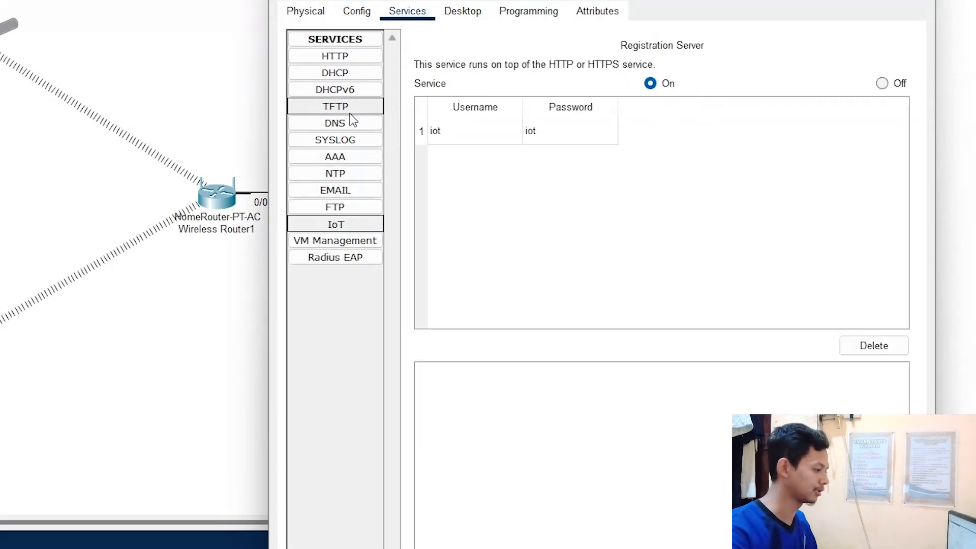
click(330, 124)
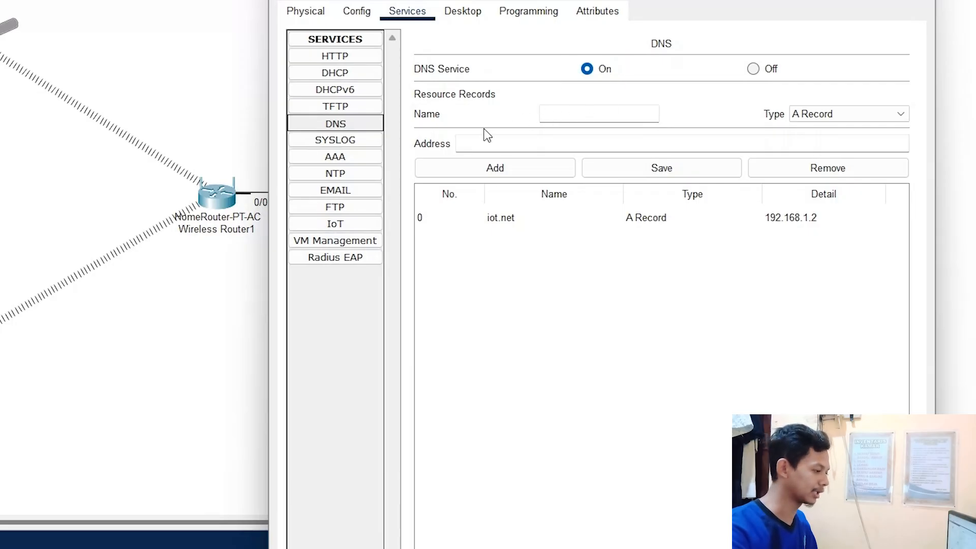
click(562, 114)
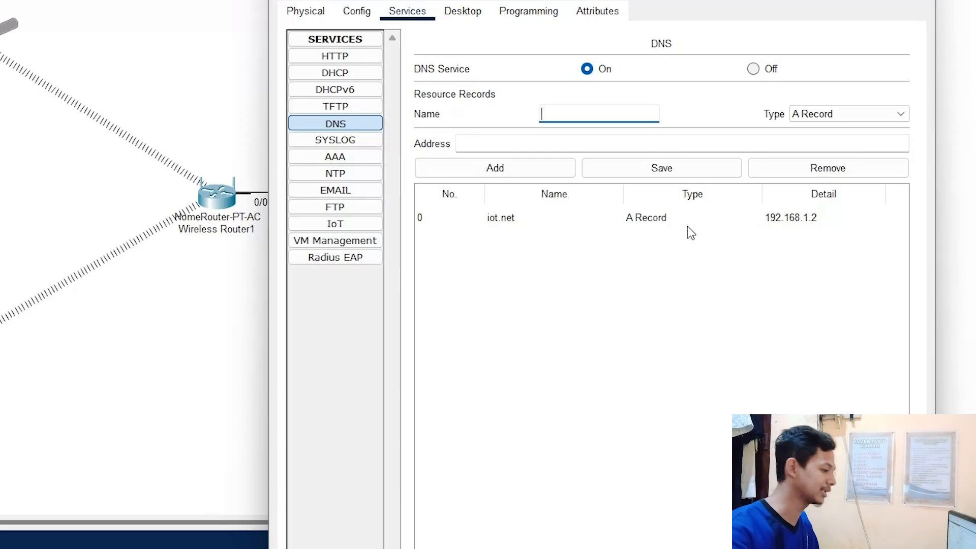
Examine Wireless Router1's internet IP, DNS and DHCP server setup, and close its window.
click(218, 196)
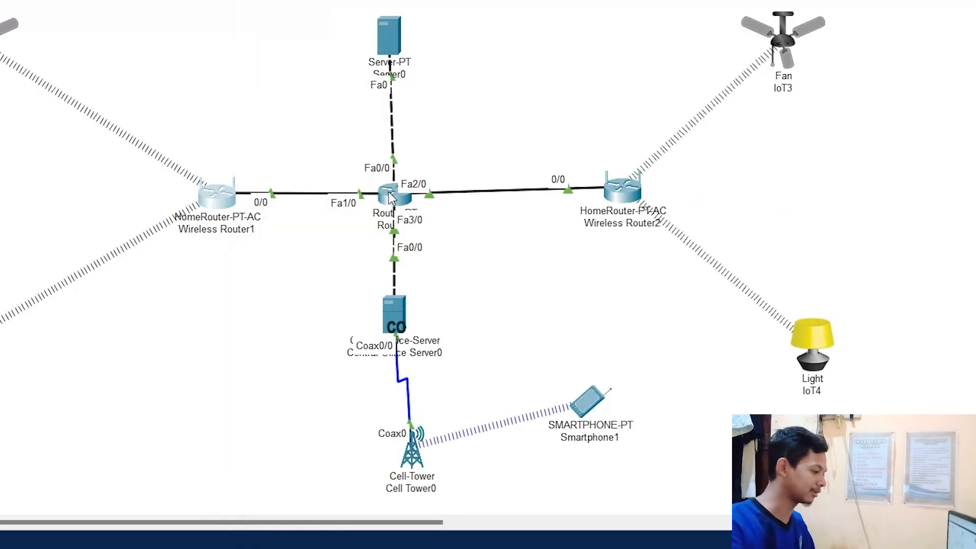
click(207, 207)
scroll(557, 348, down, 3)
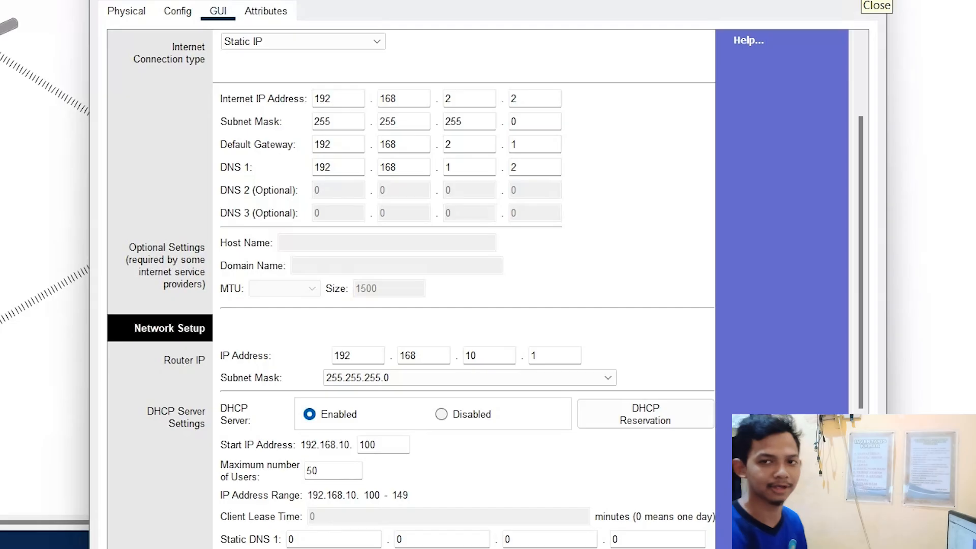
click(874, 2)
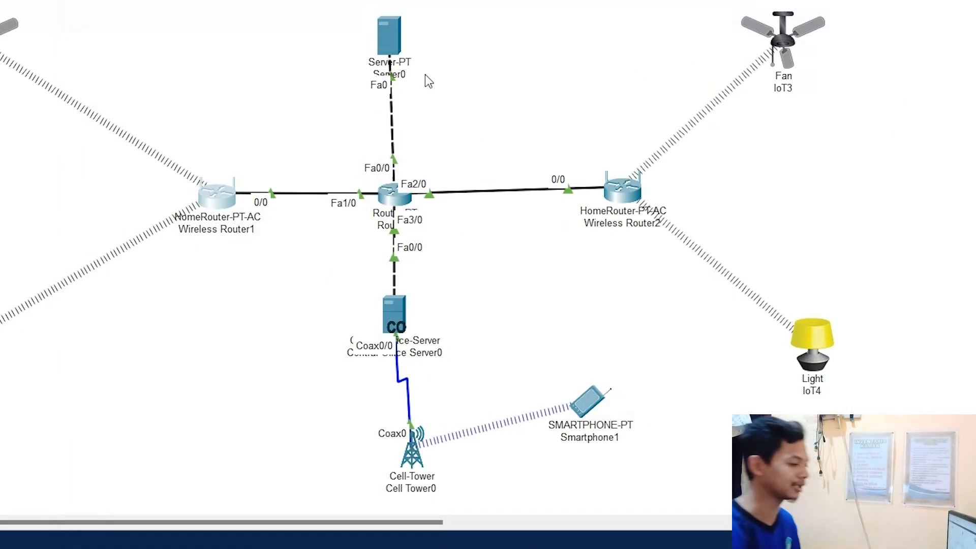
Reposition Server0 in the topology so that it lines up vertically above Router0.
drag(396, 31, 394, 29)
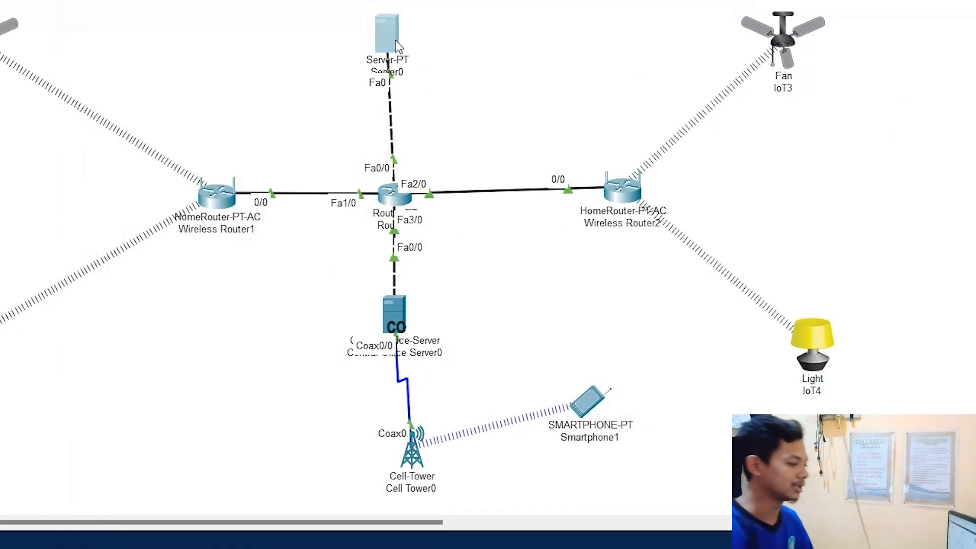
mouse_move(397, 45)
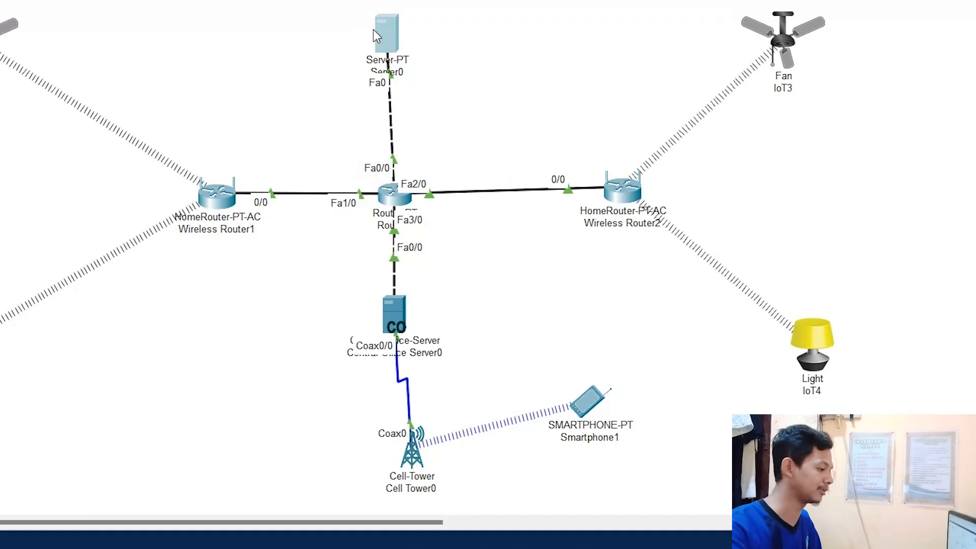
drag(373, 29, 389, 32)
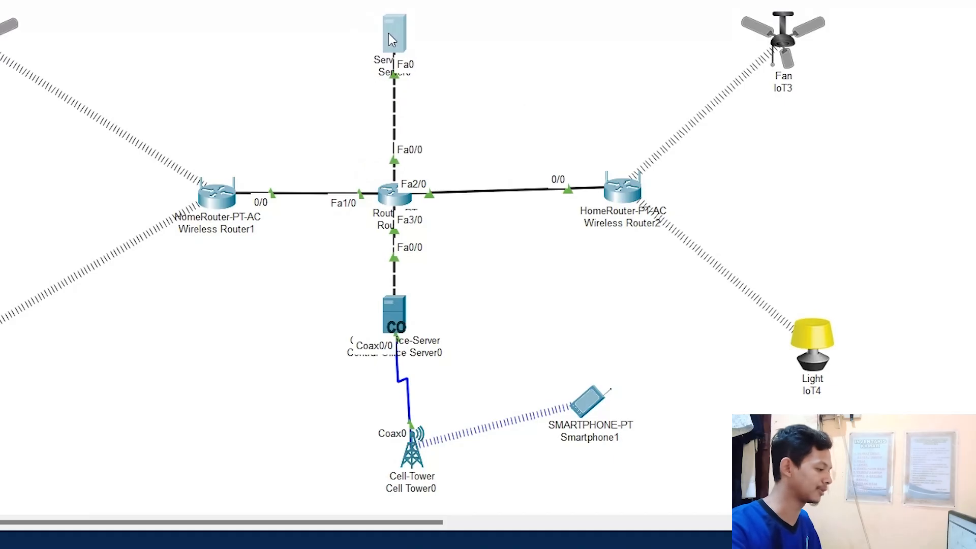
Recheck Server0's DNS record and IoT service, and close the server's window.
click(389, 35)
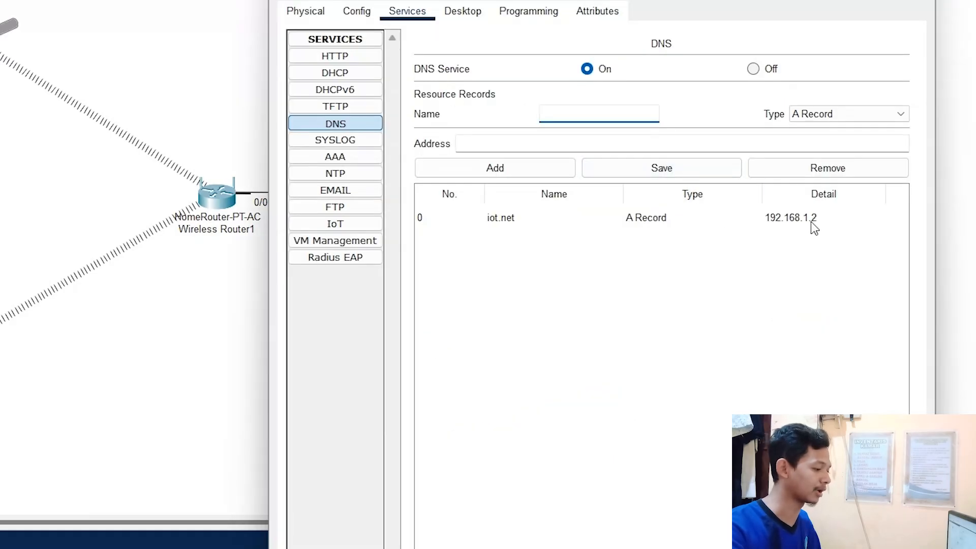
click(340, 226)
click(918, 1)
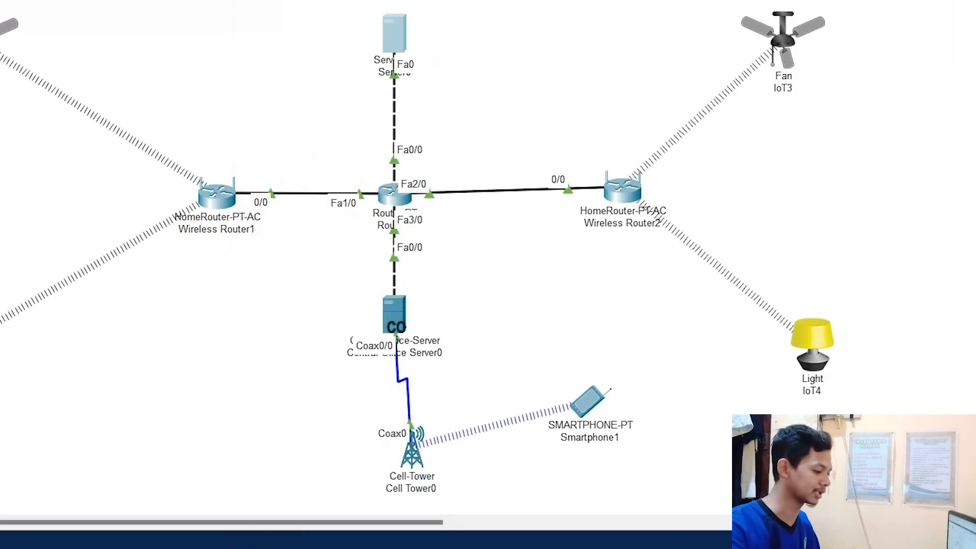
Read the document's router static routing section in Chrome, and return to the Packet Tracer topology.
mouse_move(643, 534)
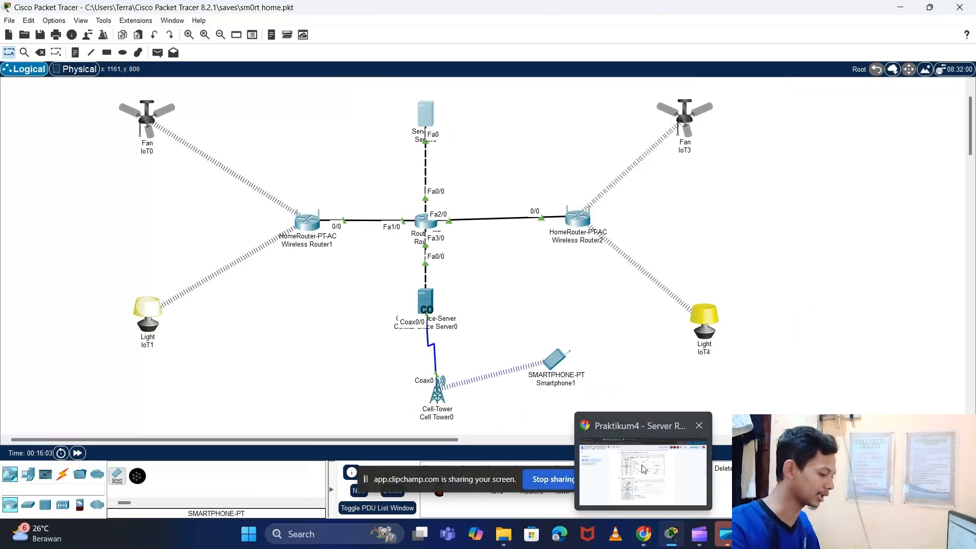
click(643, 469)
scroll(353, 223, down, 1)
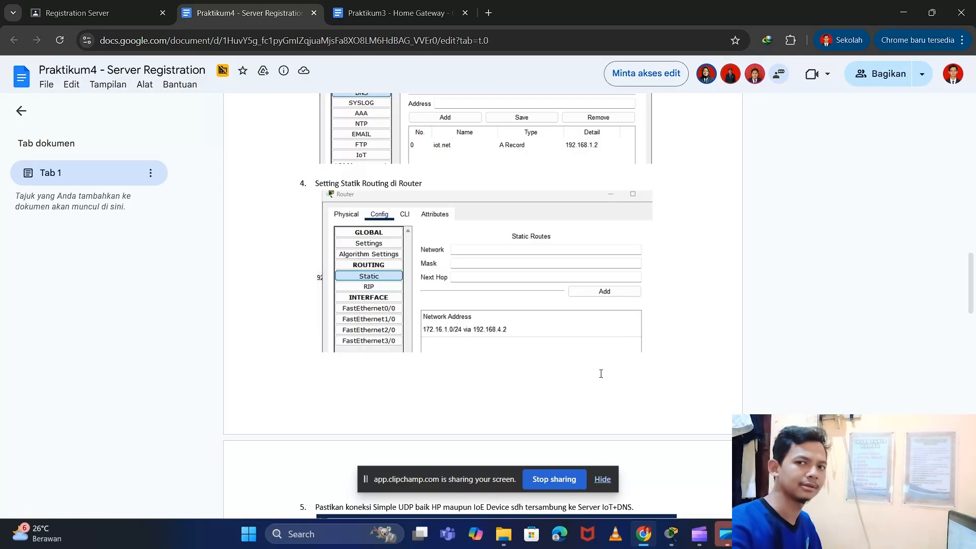
click(674, 532)
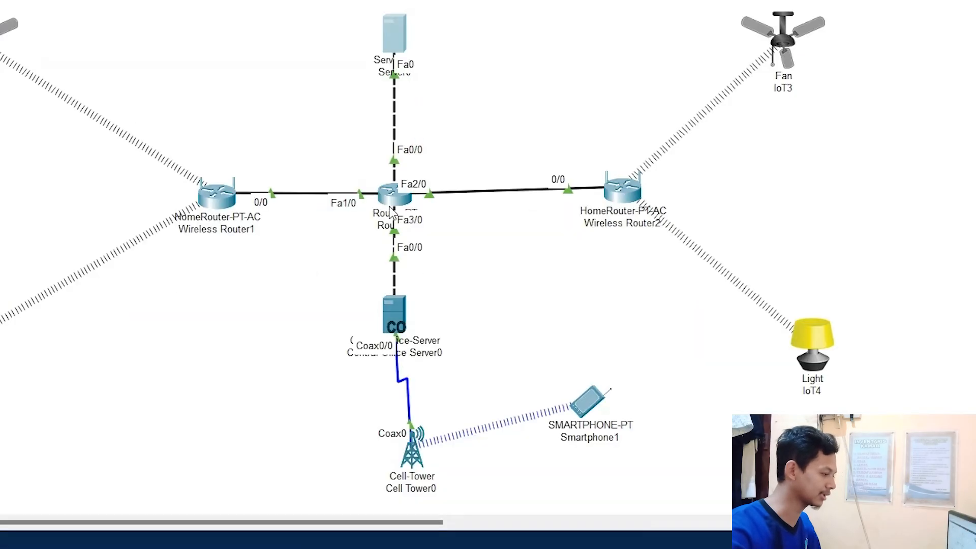
Compare Router0's static route with the document's COS addressing rows and static routing example.
click(394, 194)
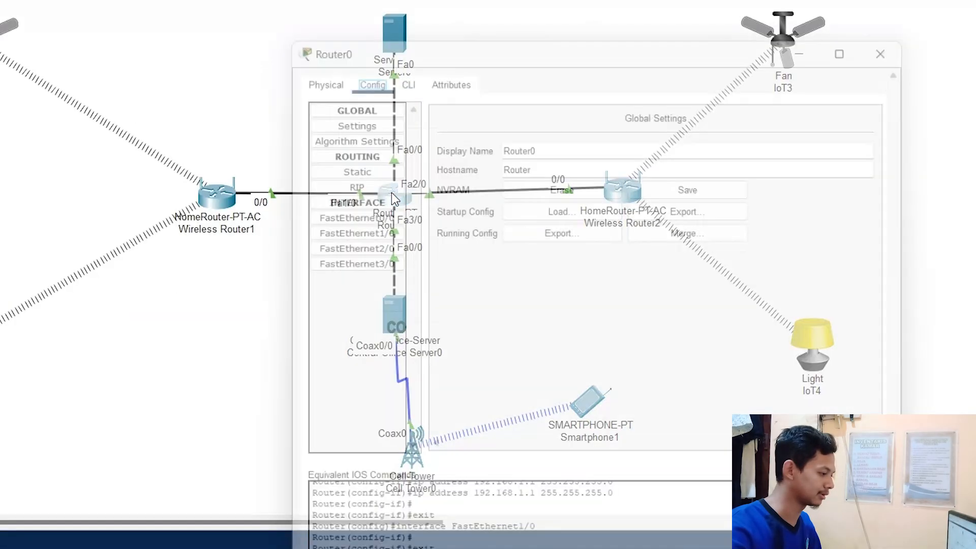
click(341, 106)
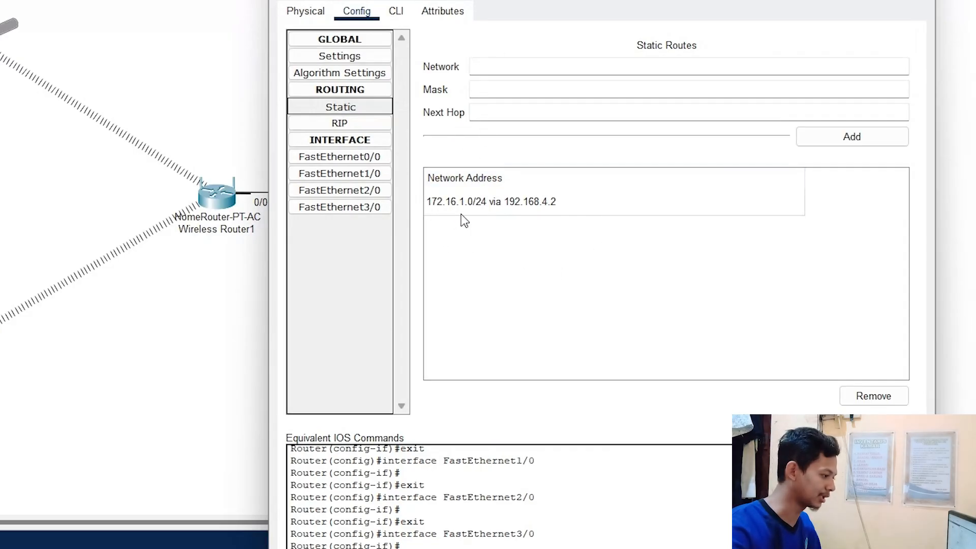
click(707, 547)
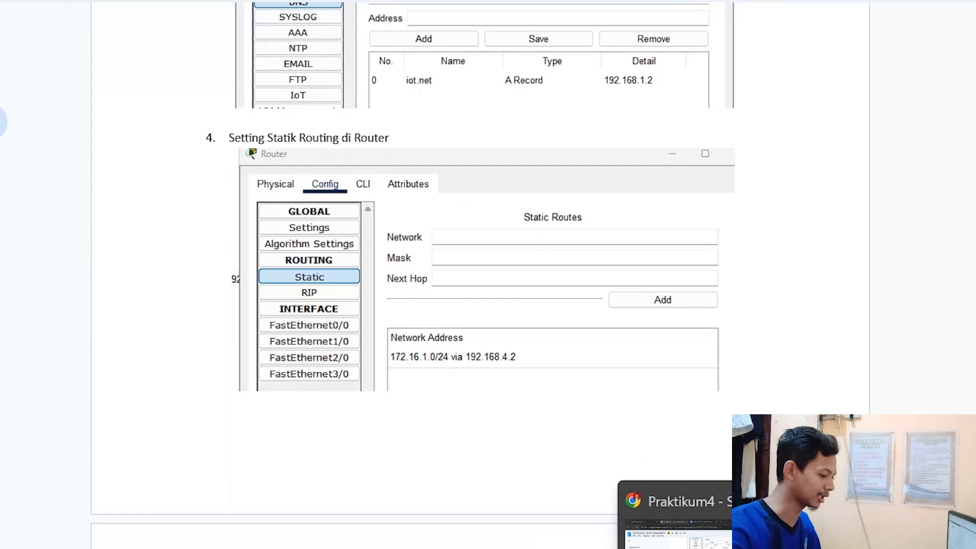
scroll(453, 367, up, 10)
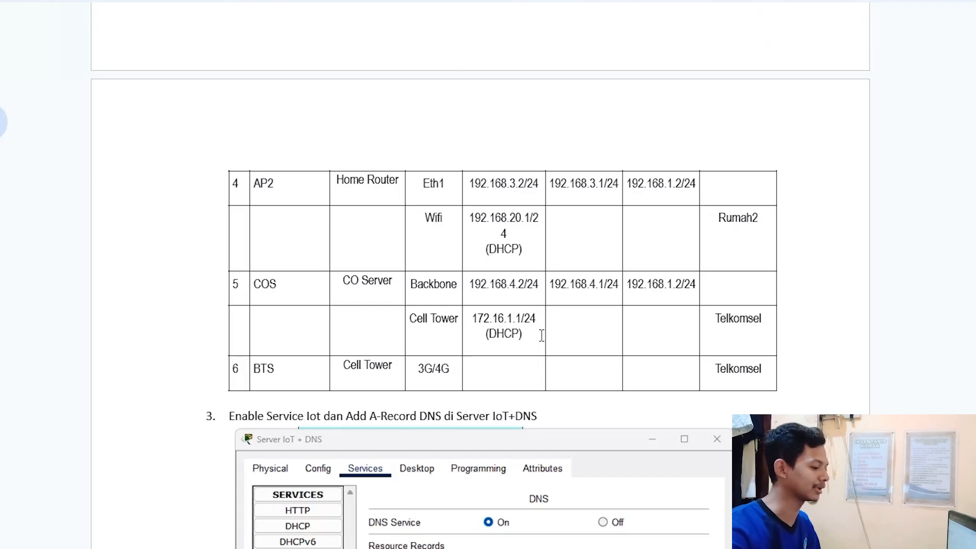
scroll(542, 336, down, 9)
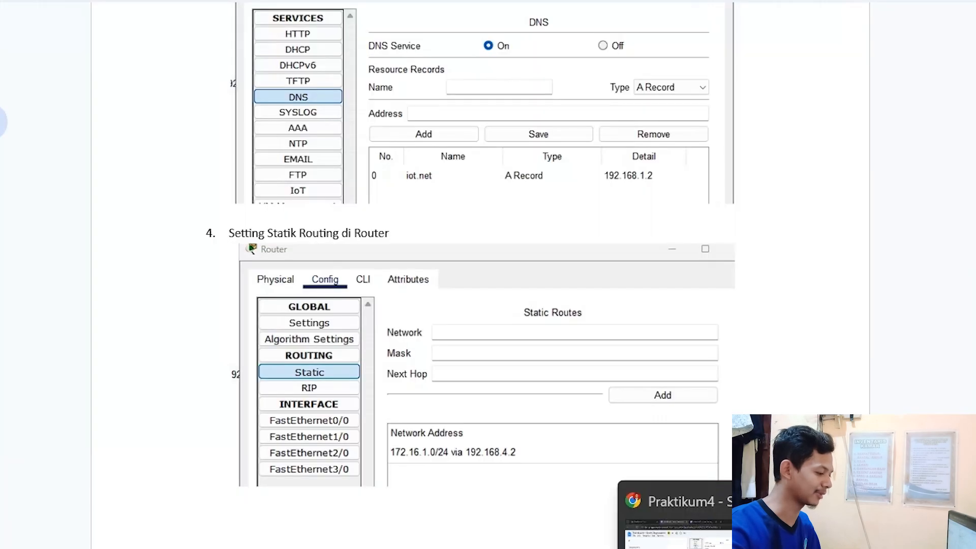
click(687, 547)
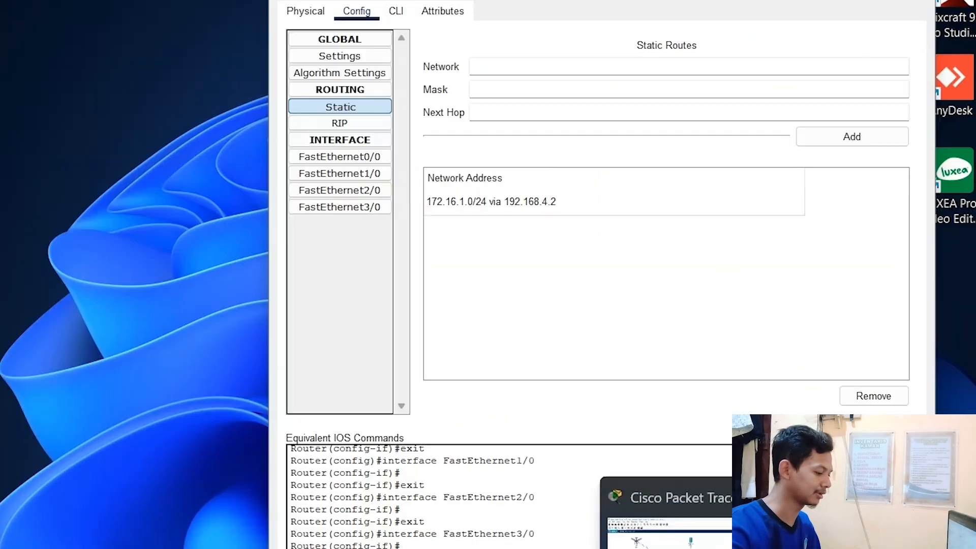
click(782, 524)
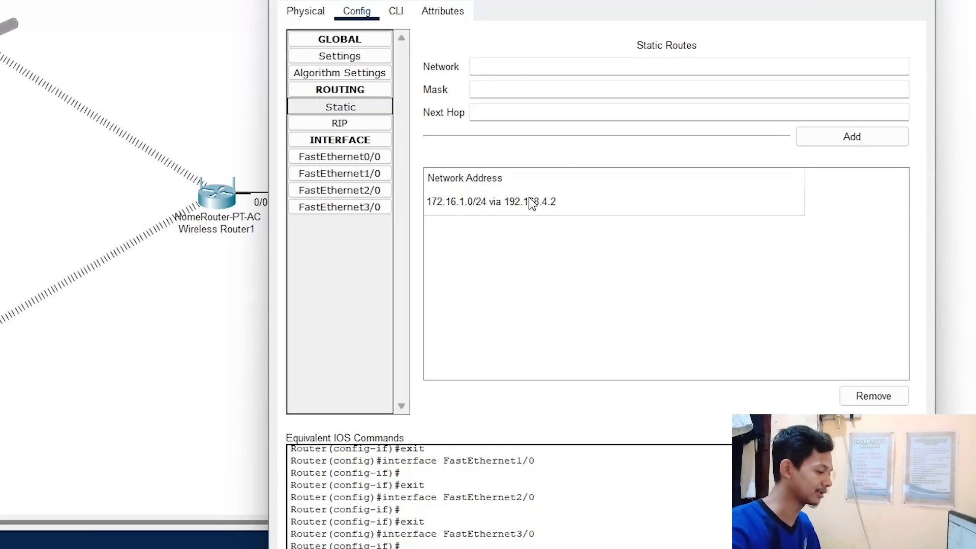
Examine Central Office Server0's global settings and its Backbone interface's IP configuration as the route's next hop.
click(186, 374)
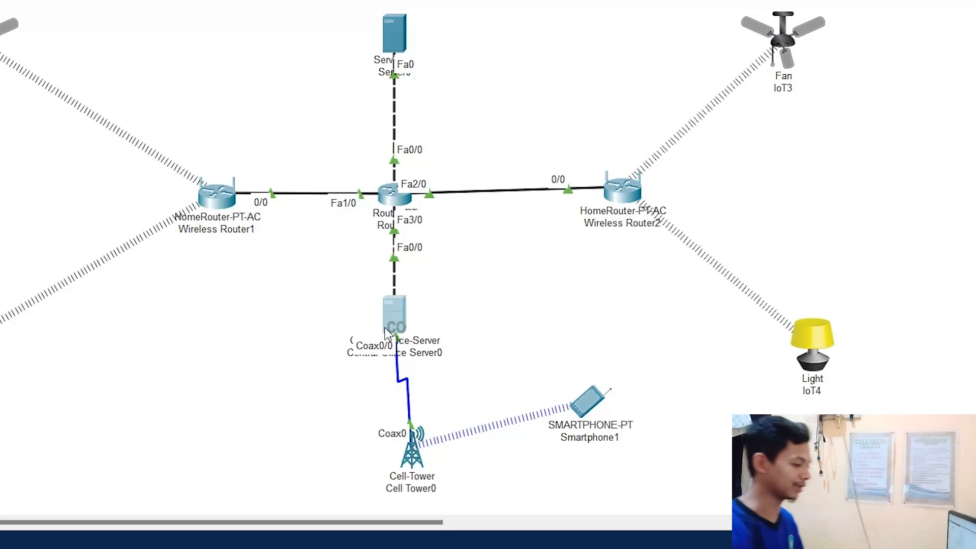
click(395, 314)
click(350, 60)
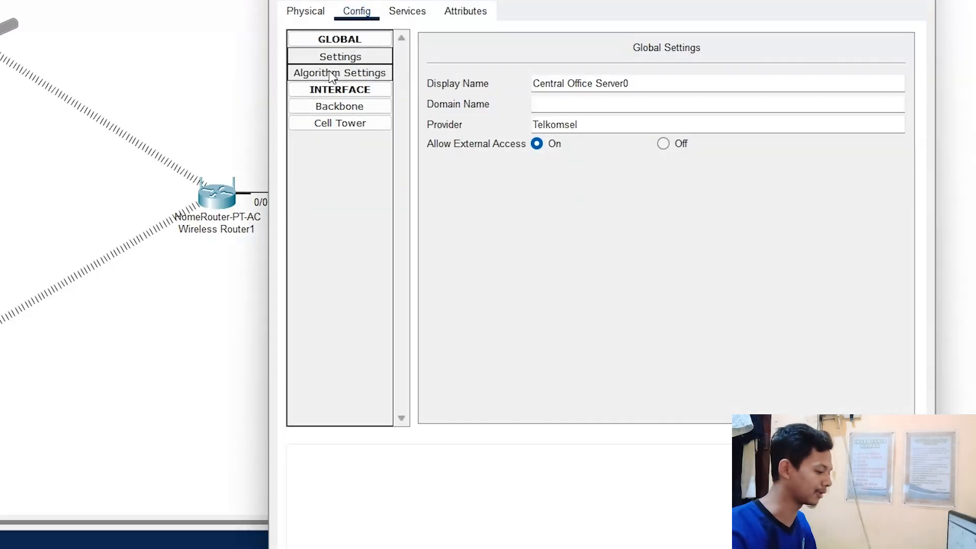
click(344, 101)
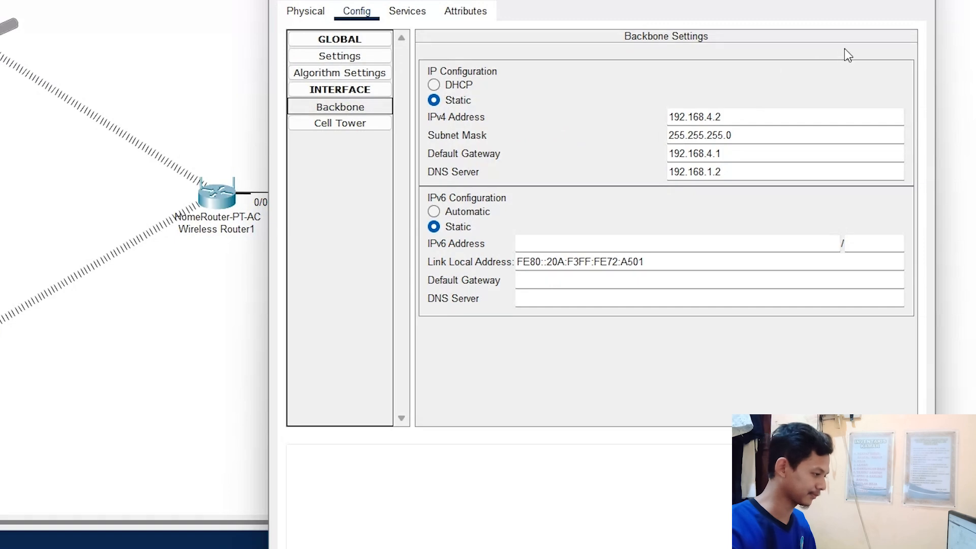
Close Central Office Server0's window and read the document's sections on the Simple UDP test, iot.net sign-up and IoE device registration in Chrome.
click(921, 1)
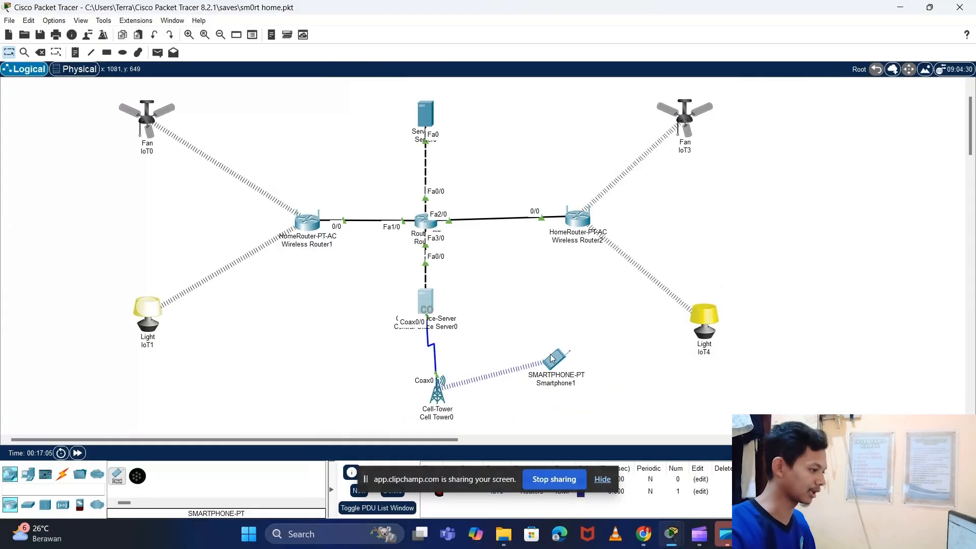
click(644, 534)
scroll(376, 204, down, 5)
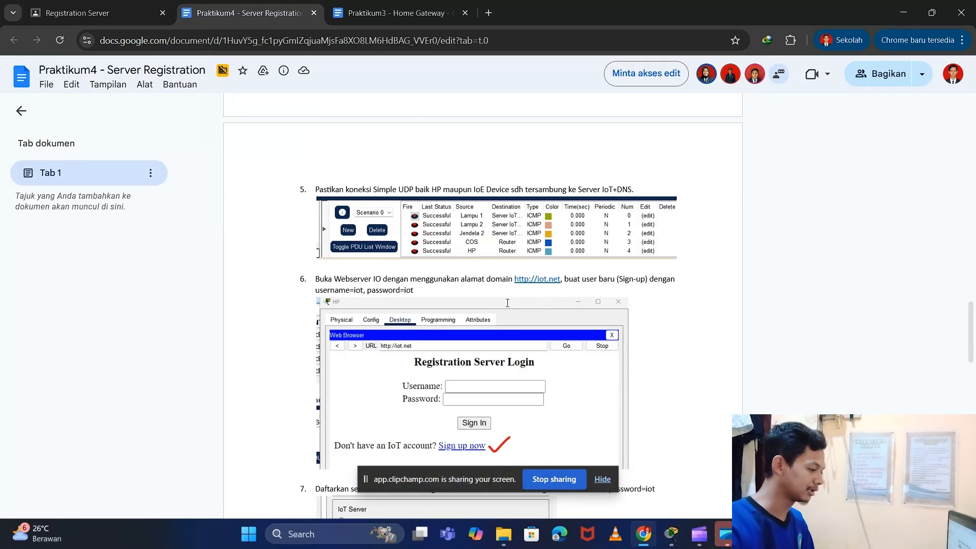
scroll(482, 272, down, 2)
scroll(488, 277, down, 2)
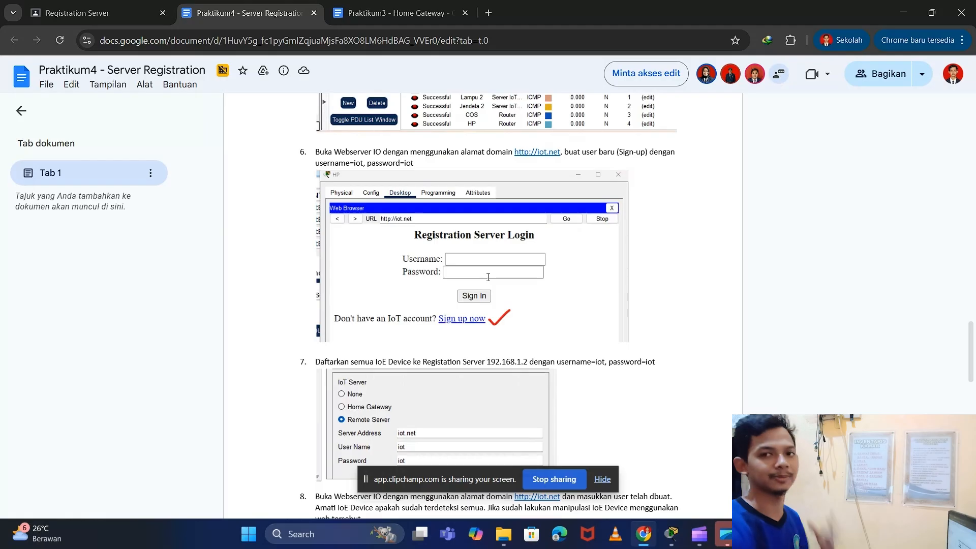
scroll(332, 187, up, 2)
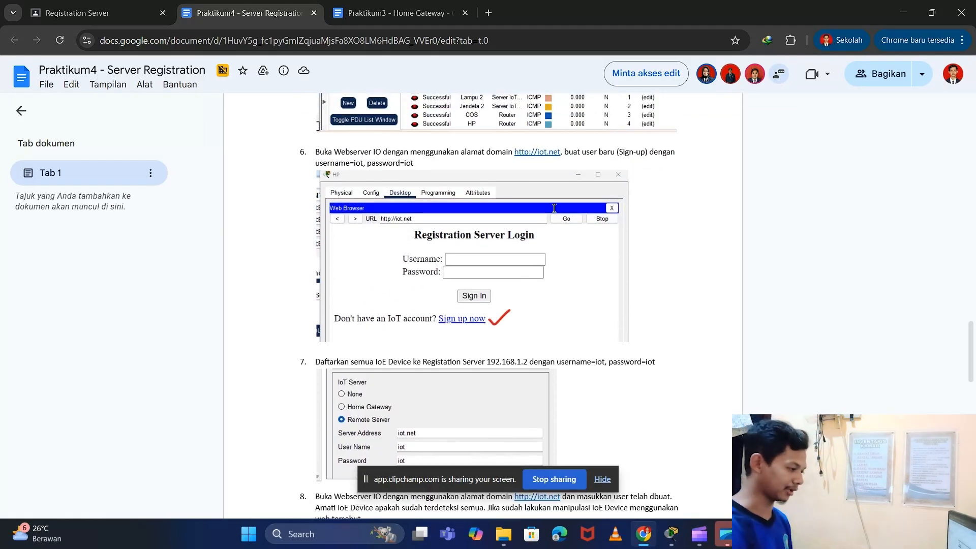
scroll(584, 320, down, 3)
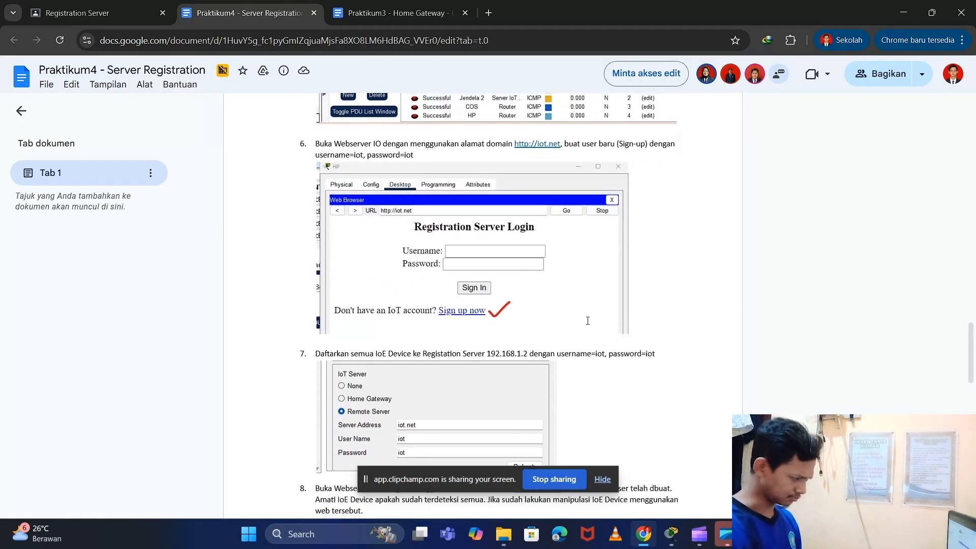
scroll(580, 318, up, 5)
scroll(573, 310, up, 4)
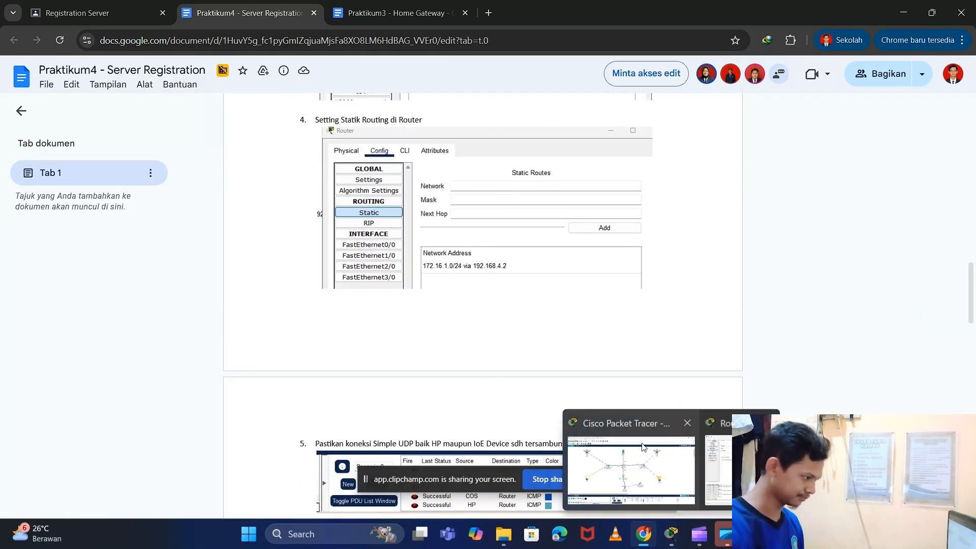
Return to the Packet Tracer topology and check the gateway, DNS and remote IoT server settings of the IoT0 fan and IoT1 light.
click(671, 534)
click(151, 126)
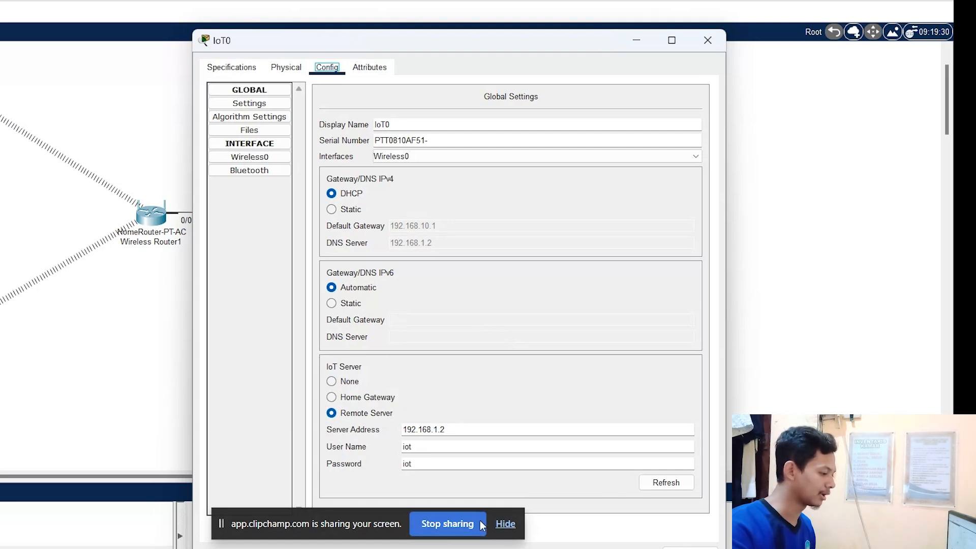
click(505, 523)
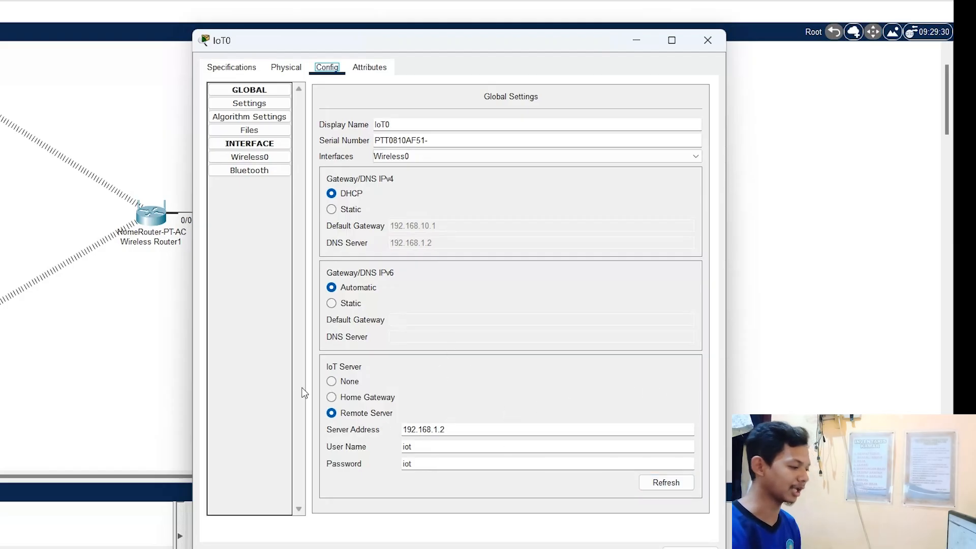
click(708, 40)
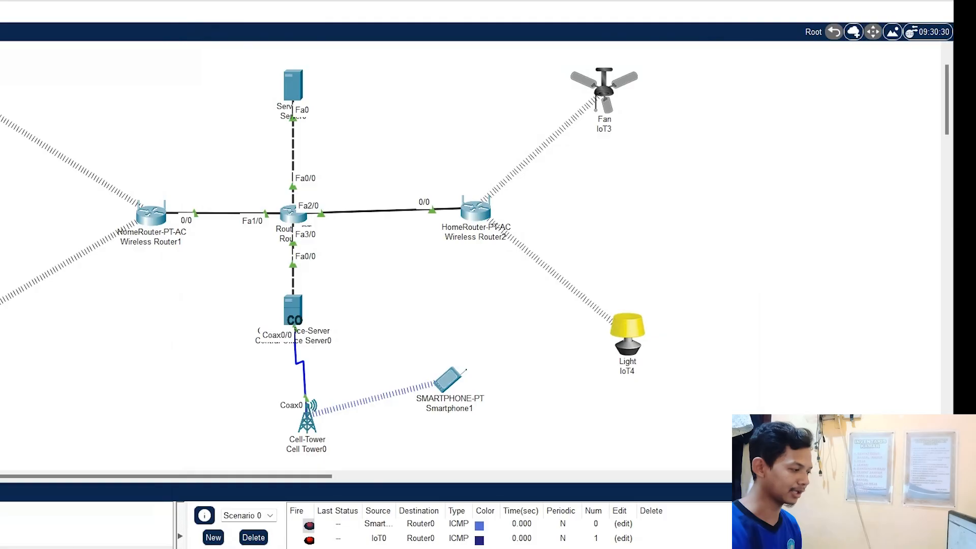
click(2, 308)
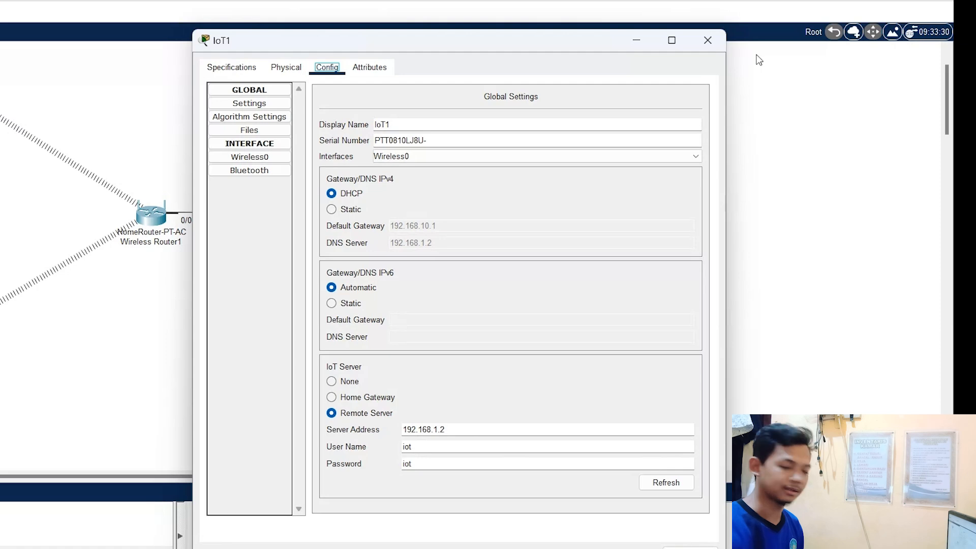
click(708, 40)
Check the gateway, DNS and remote IoT server settings of the IoT3 fan and IoT4 light, and close their windows.
click(604, 88)
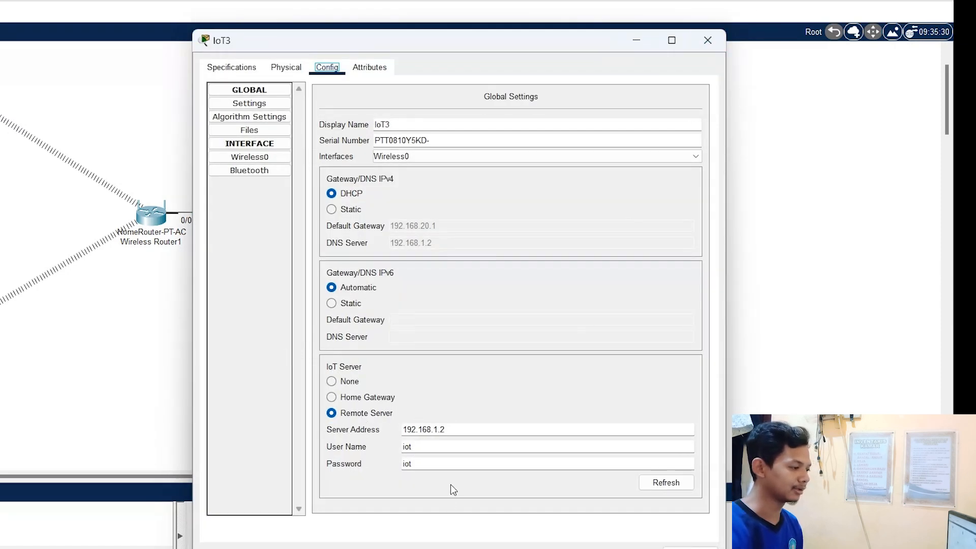
click(710, 43)
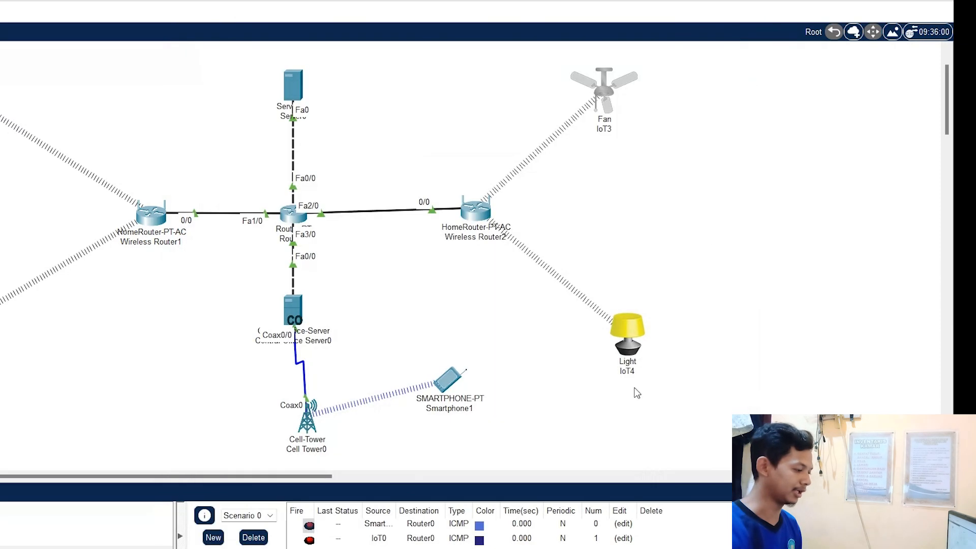
click(630, 330)
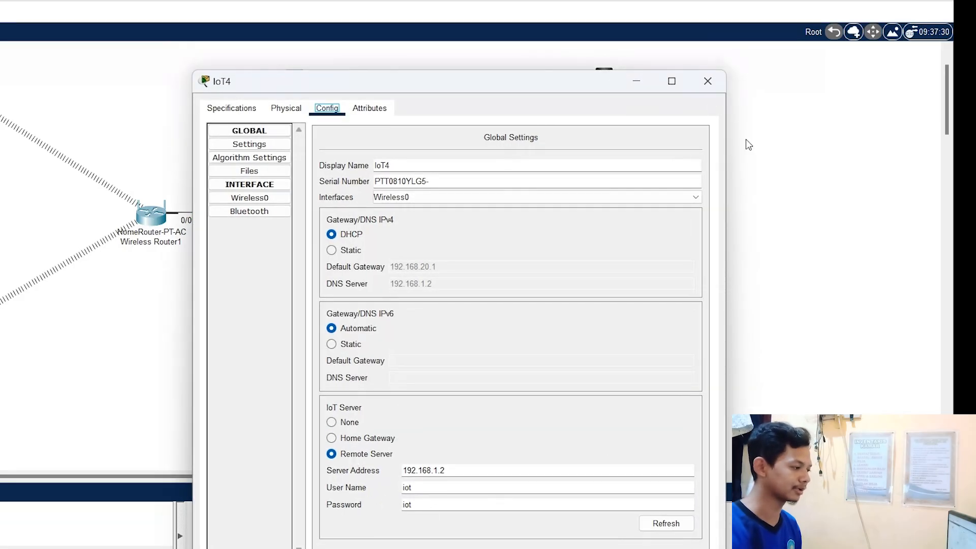
click(709, 80)
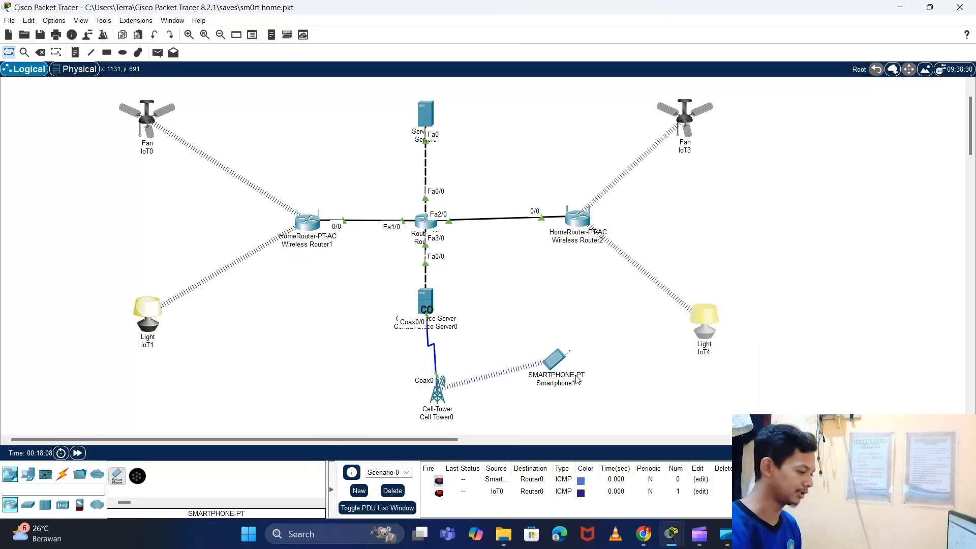
Load iot.net in Smartphone1's Web Browser.
click(557, 363)
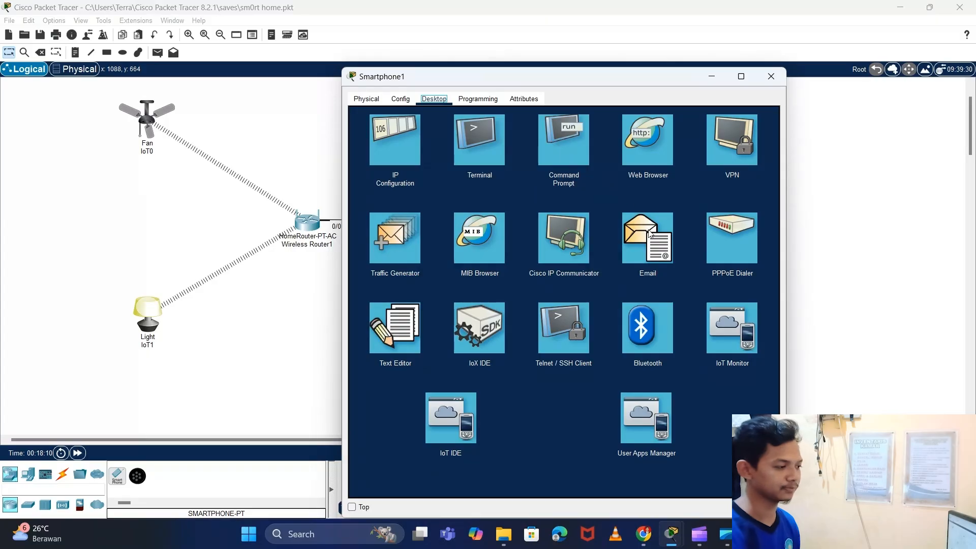
click(645, 159)
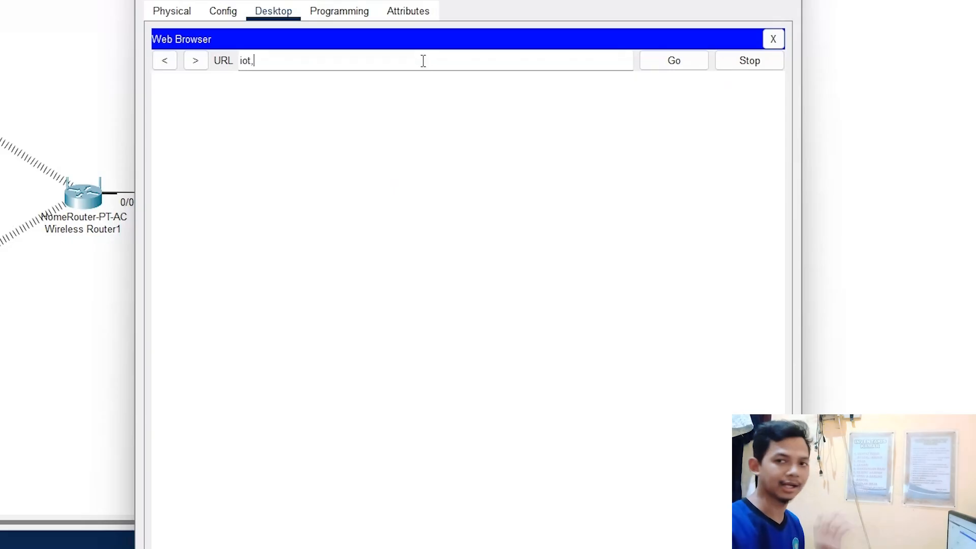
text(.net)
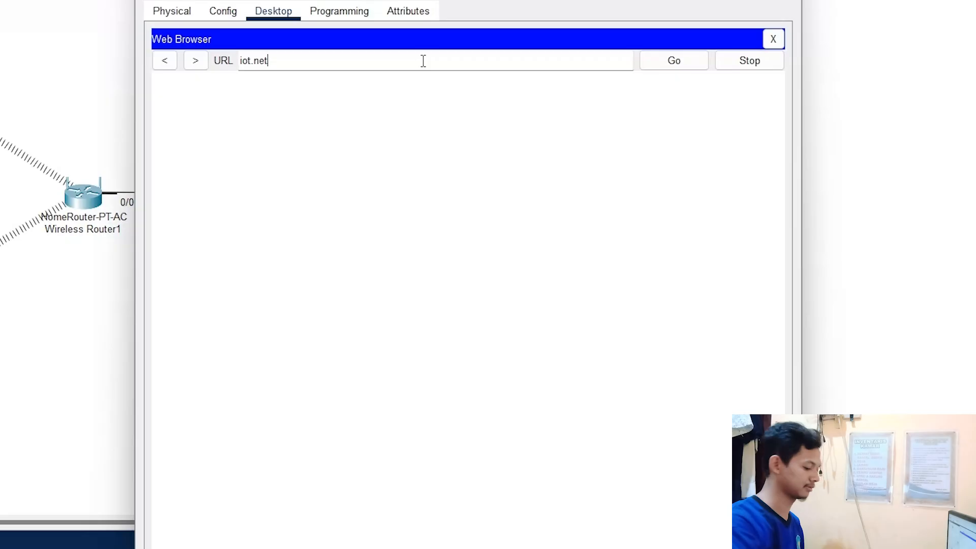
key(Return)
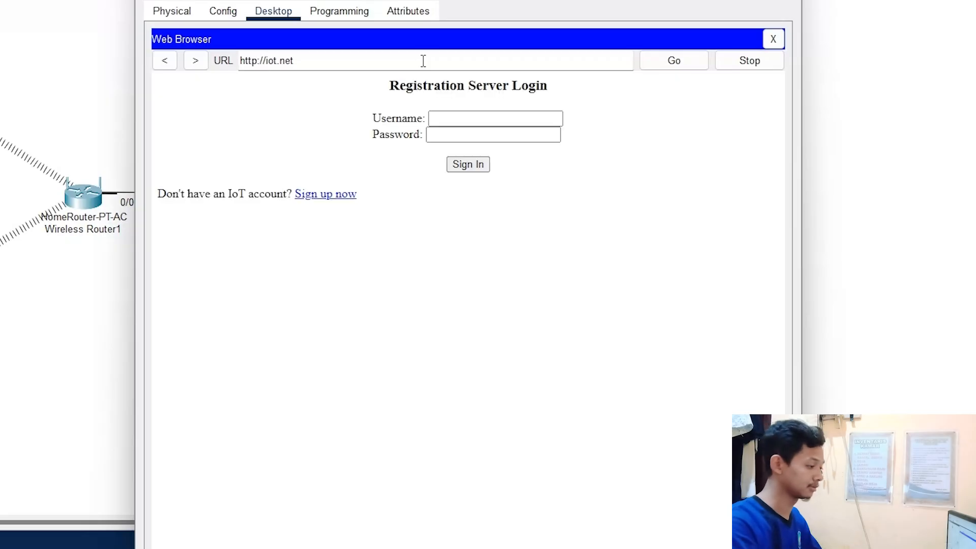
Sign in to the Registration Server with the username iot and the account password.
click(465, 121)
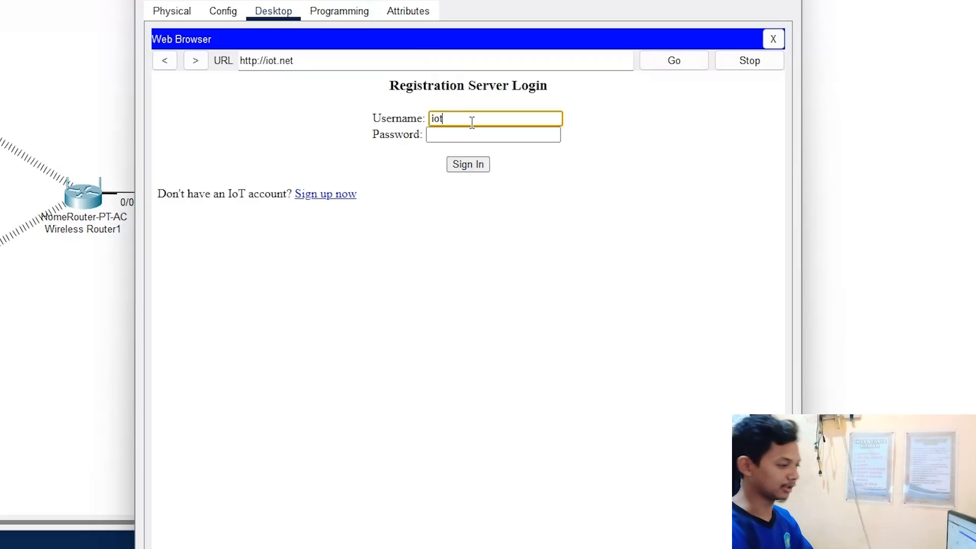
click(468, 136)
text(i)
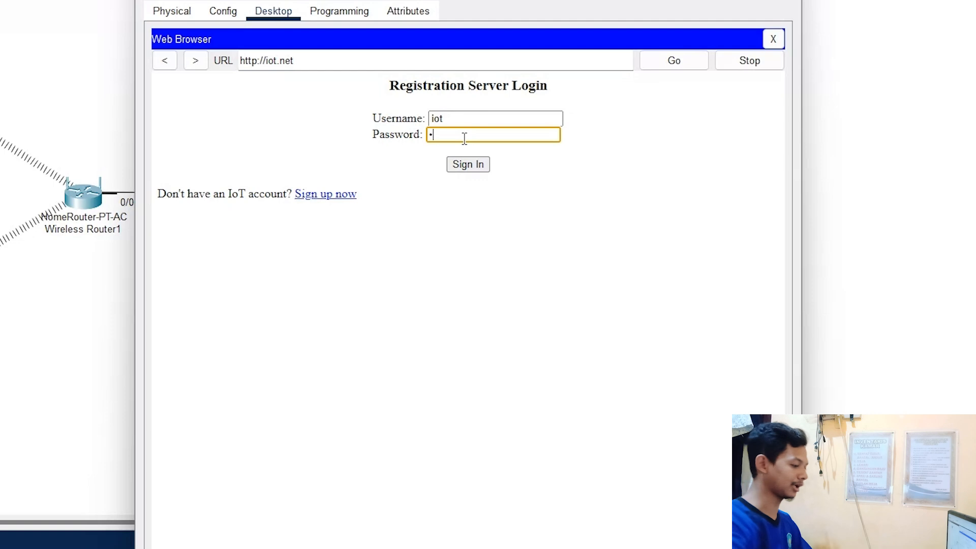
text(ot)
click(460, 166)
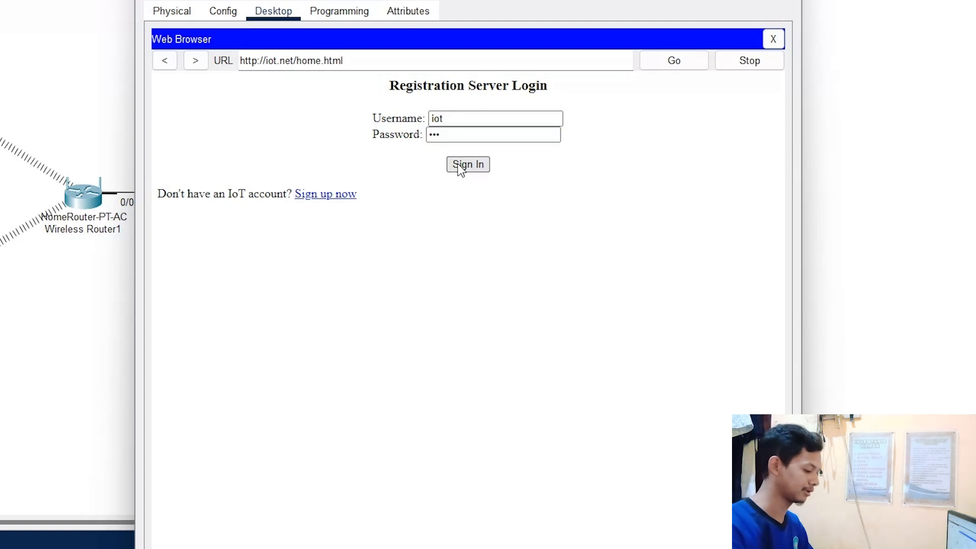
Test the IoT0 ceiling fan at Low and High and the IoT1 light at Dim, finishing with both set to Off.
click(182, 106)
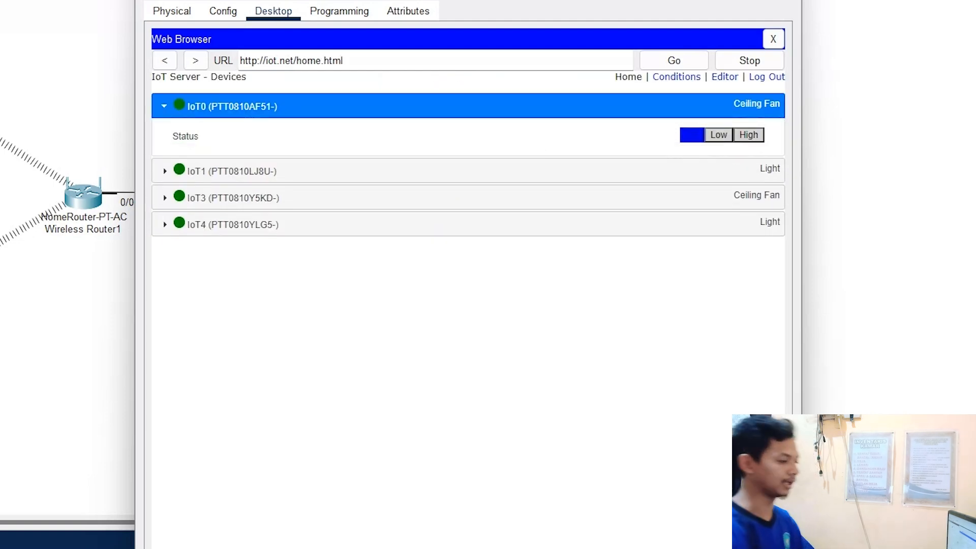
click(719, 135)
click(748, 135)
click(341, 173)
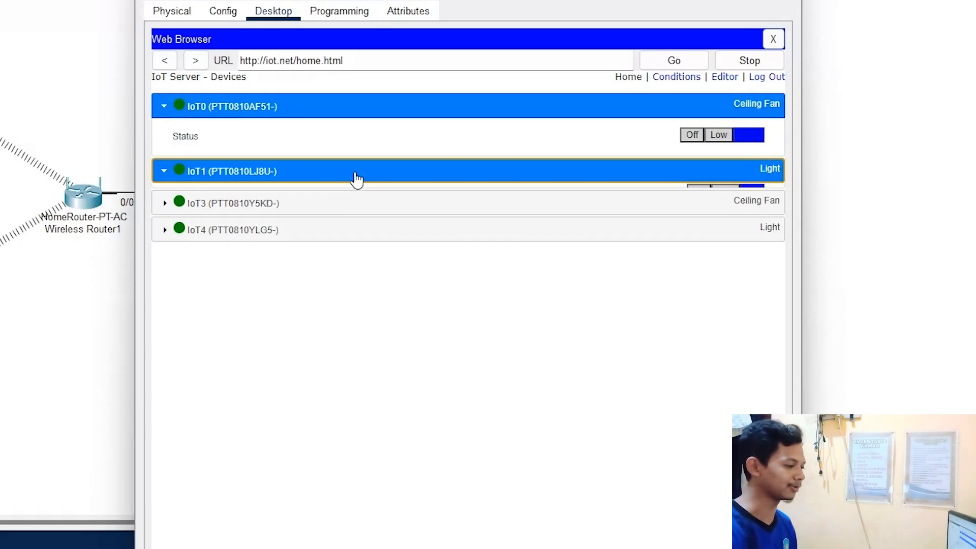
click(732, 205)
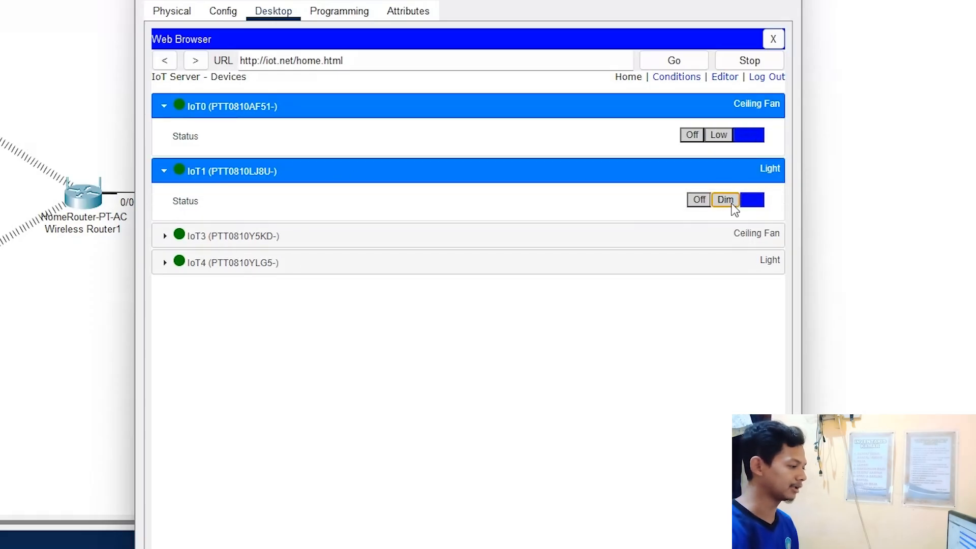
click(696, 200)
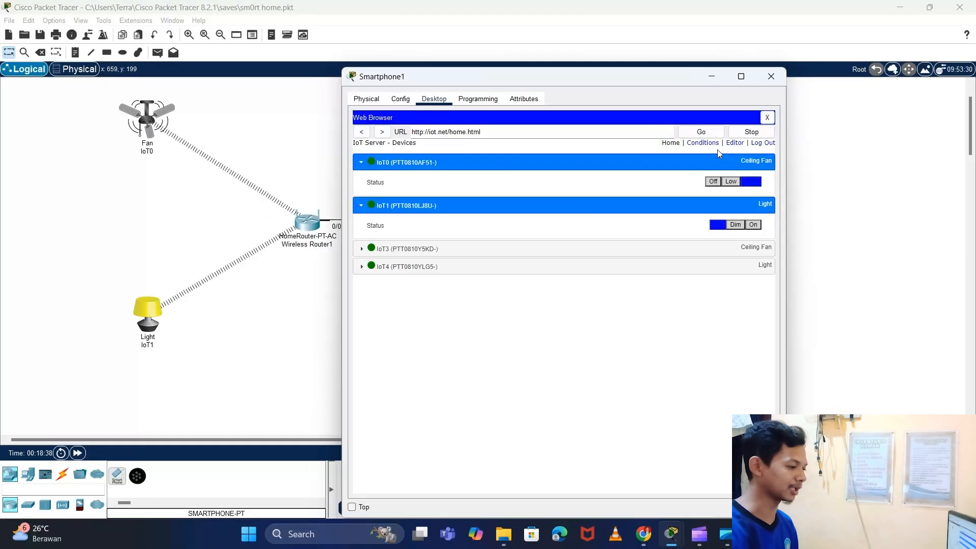
click(713, 182)
Expand the IoT3 ceiling fan, move Smartphone1's window clear of that device, and set the fan to Low and finally High.
click(377, 251)
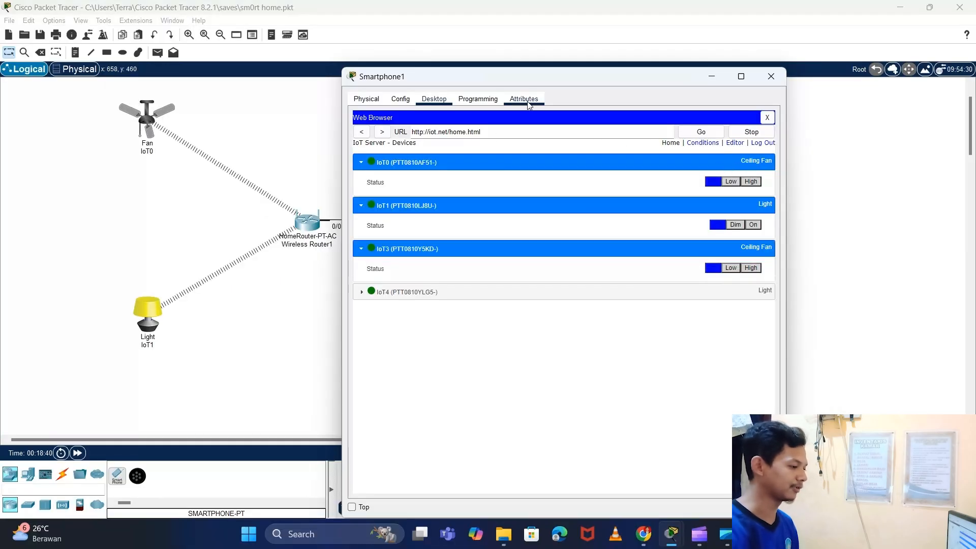
drag(548, 85, 351, 59)
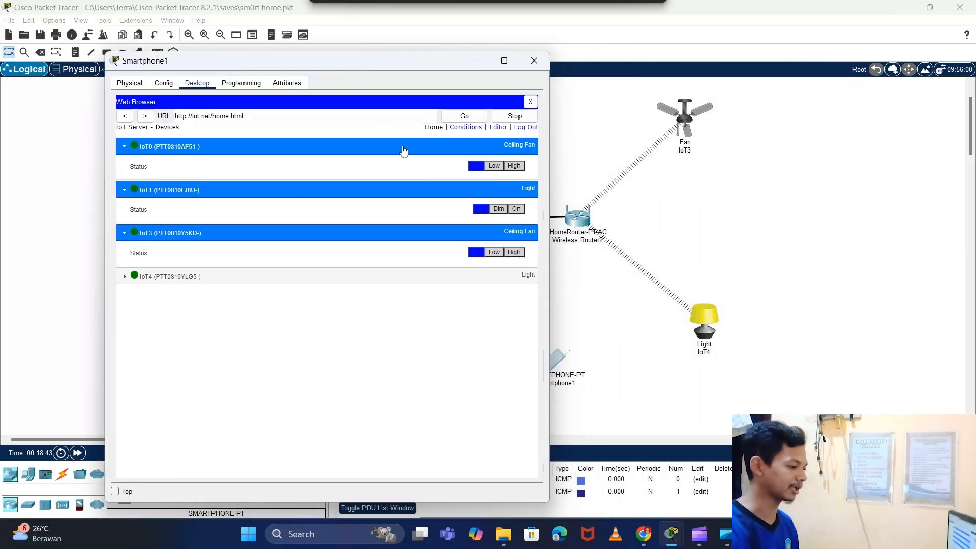
click(493, 253)
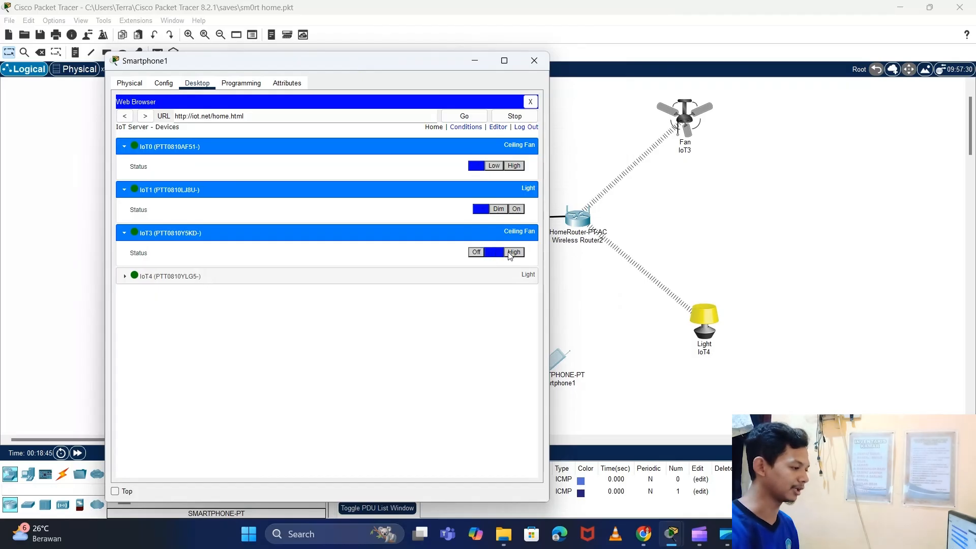
drag(431, 70, 374, 61)
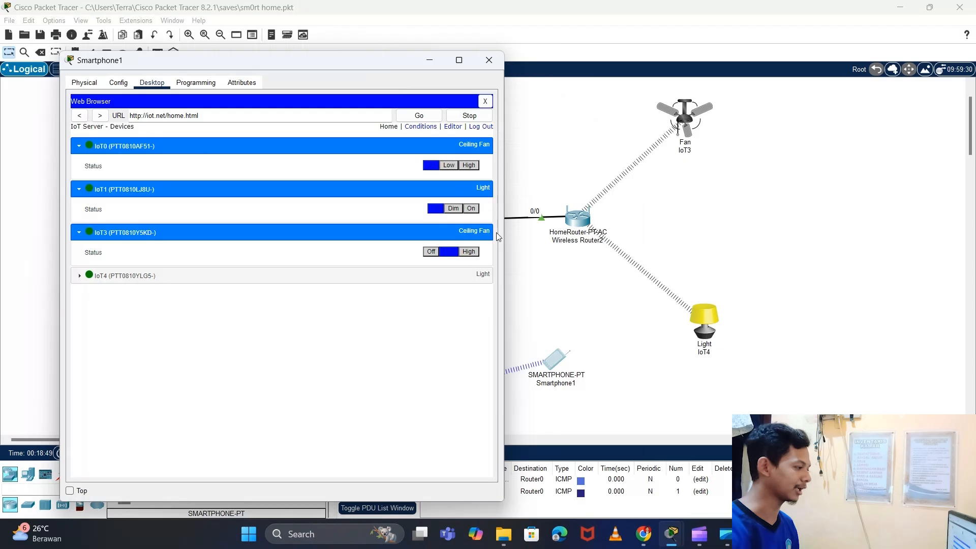
click(477, 251)
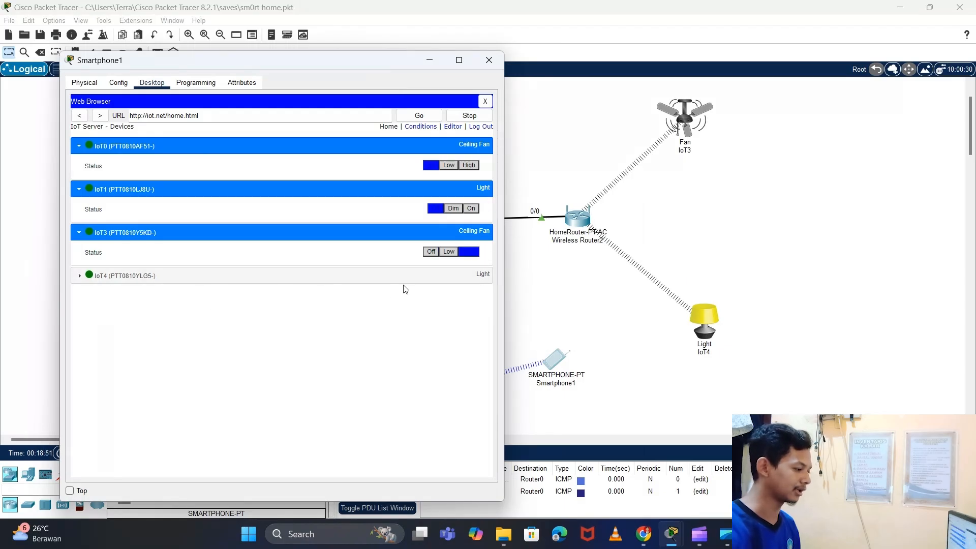
Set the IoT4 light to Dim, and close the web browser and Smartphone1's window.
click(361, 279)
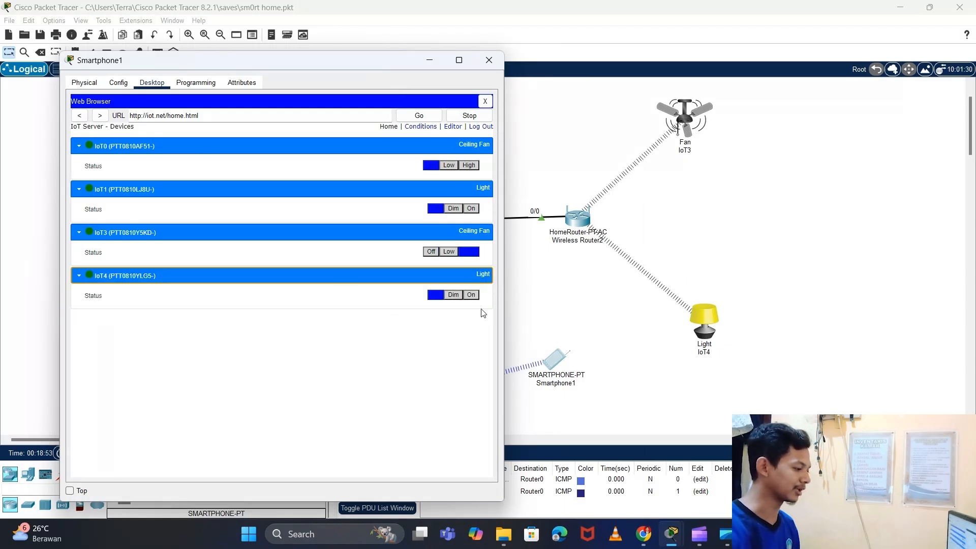
click(453, 294)
drag(389, 62, 348, 78)
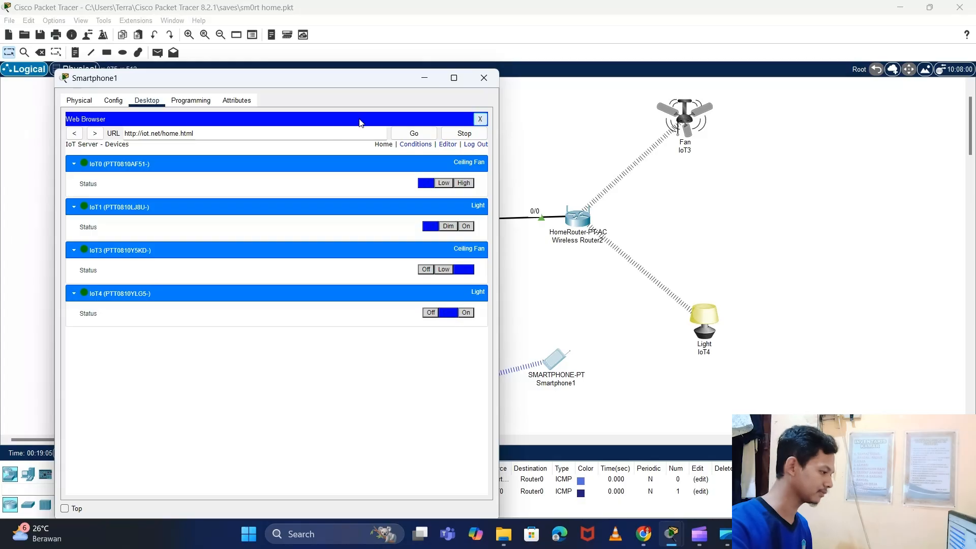
click(480, 119)
click(484, 78)
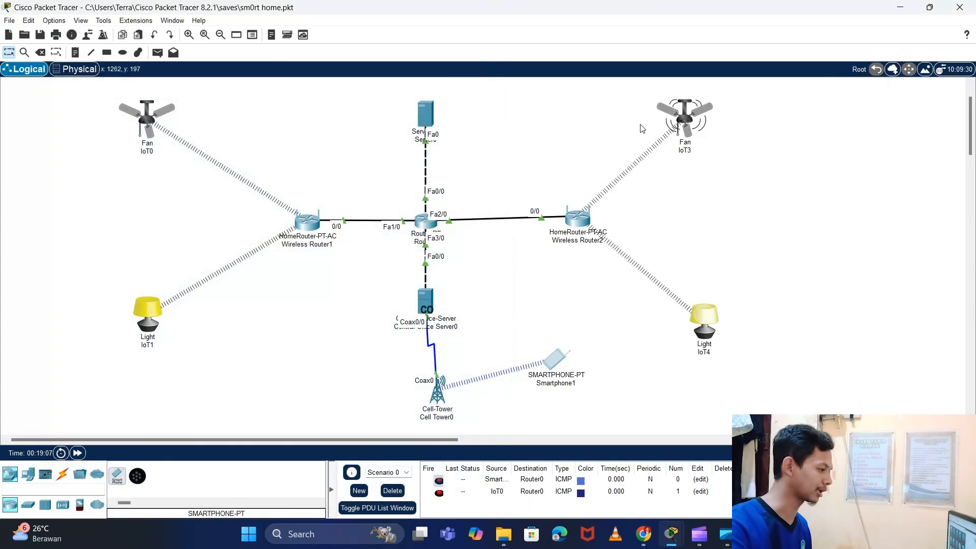
Recheck the IoT3 fan's global and remote IoT server settings, and close its window.
click(683, 129)
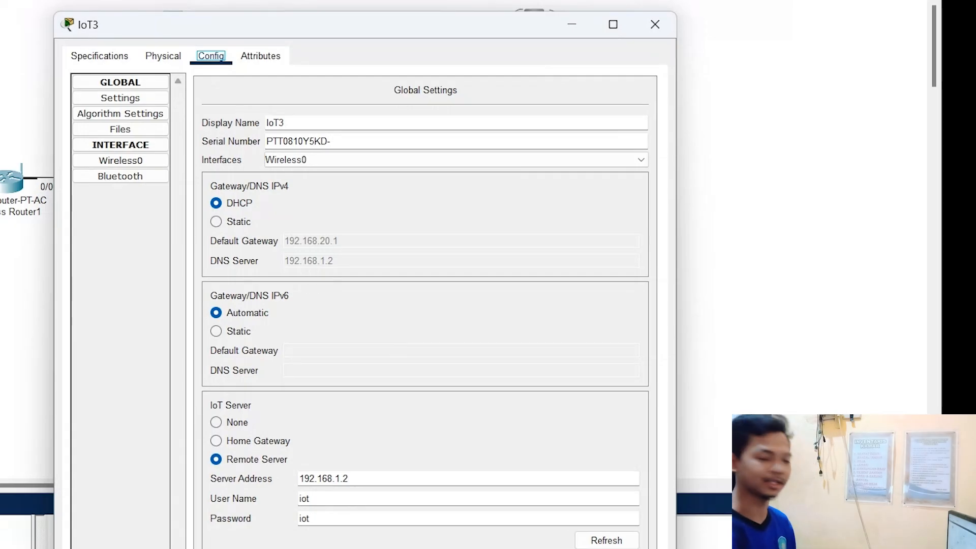
click(655, 25)
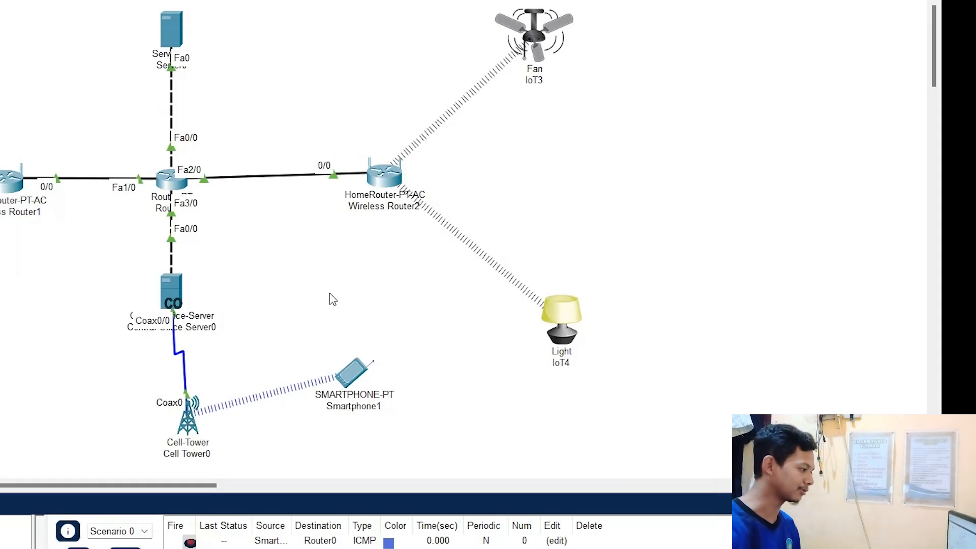
drag(415, 1, 722, 403)
click(795, 280)
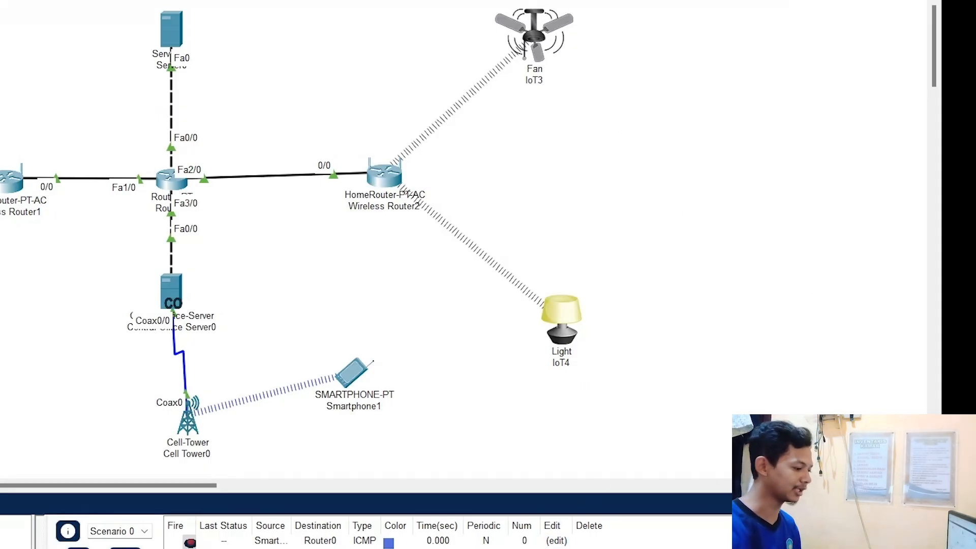
mouse_move(671, 511)
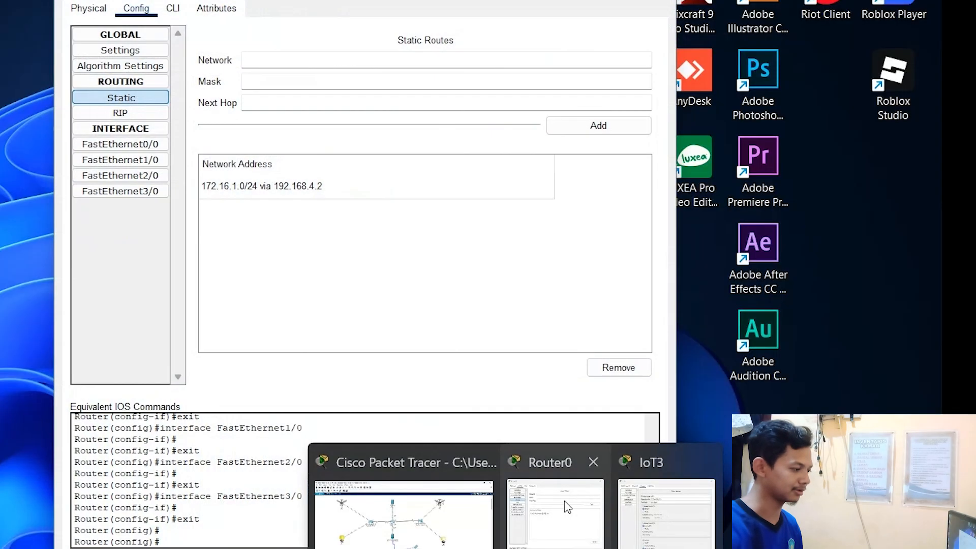
click(558, 509)
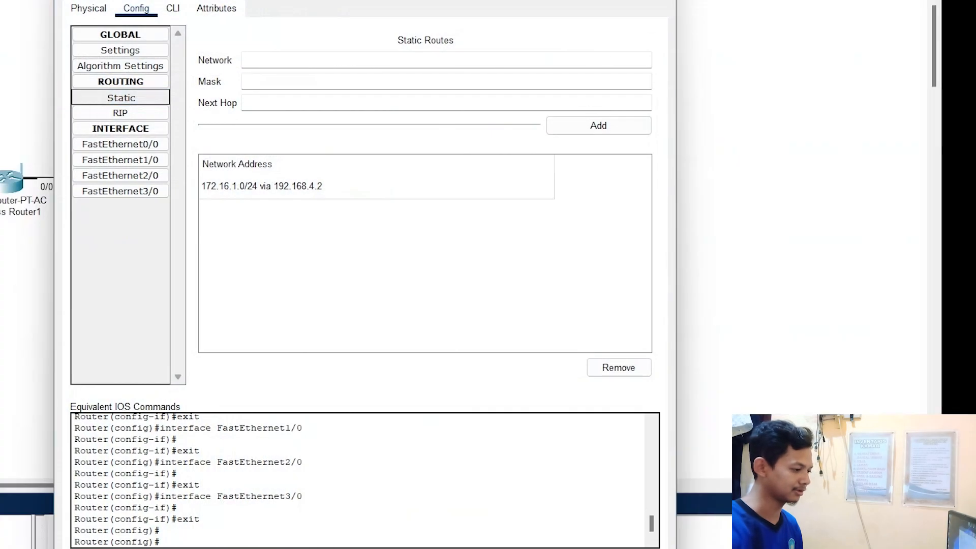
Change the IoT3 fan's remote server user name to iot2, enter the matching account password, connect, and close its window.
click(549, 35)
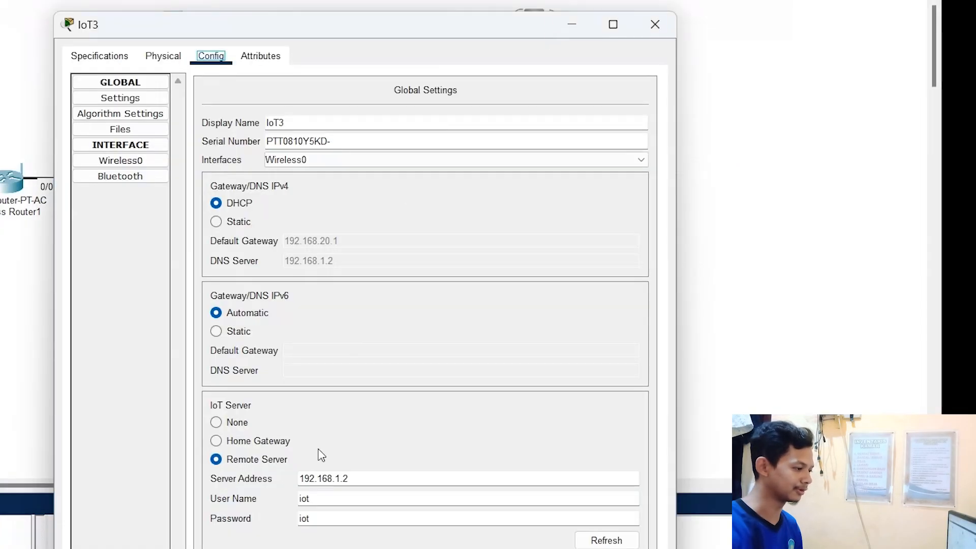
click(319, 500)
text(2)
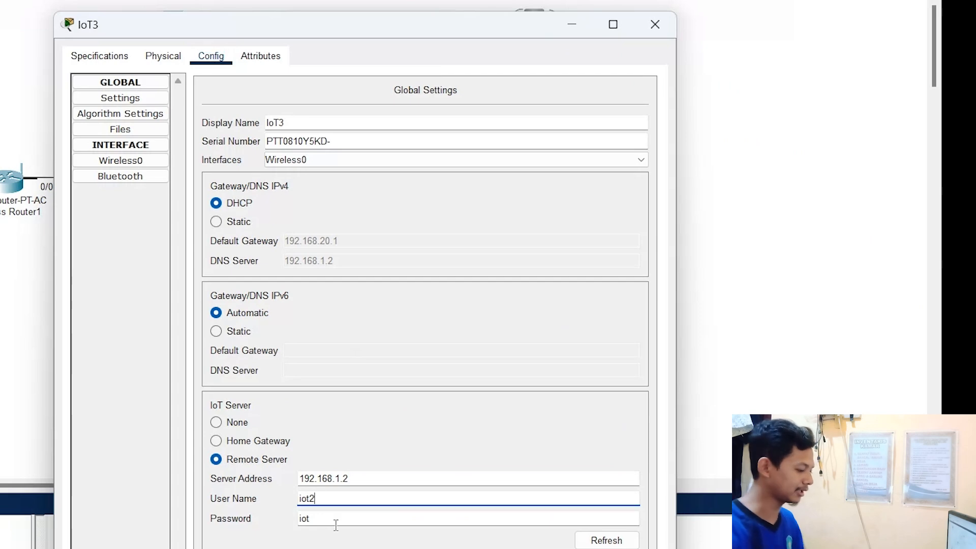
click(336, 520)
text(2)
click(599, 542)
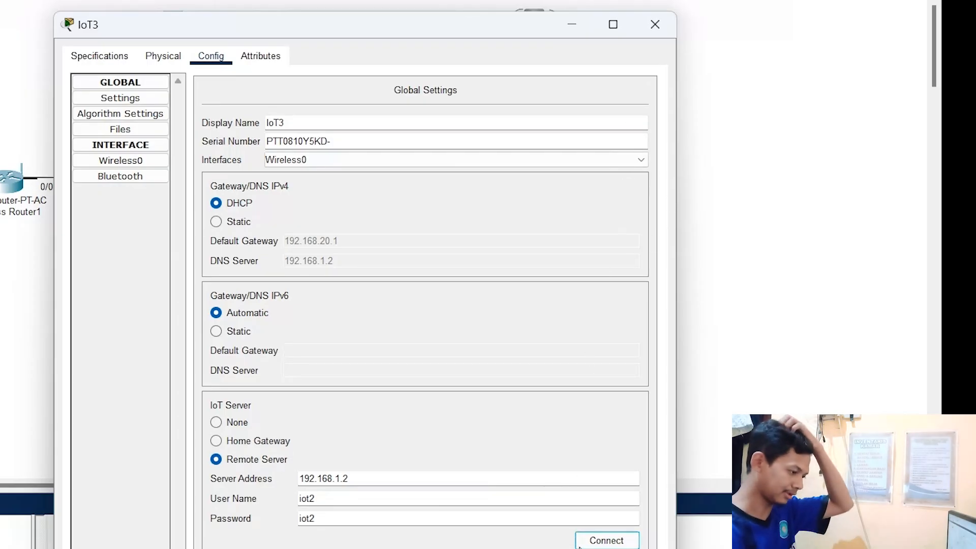
click(606, 540)
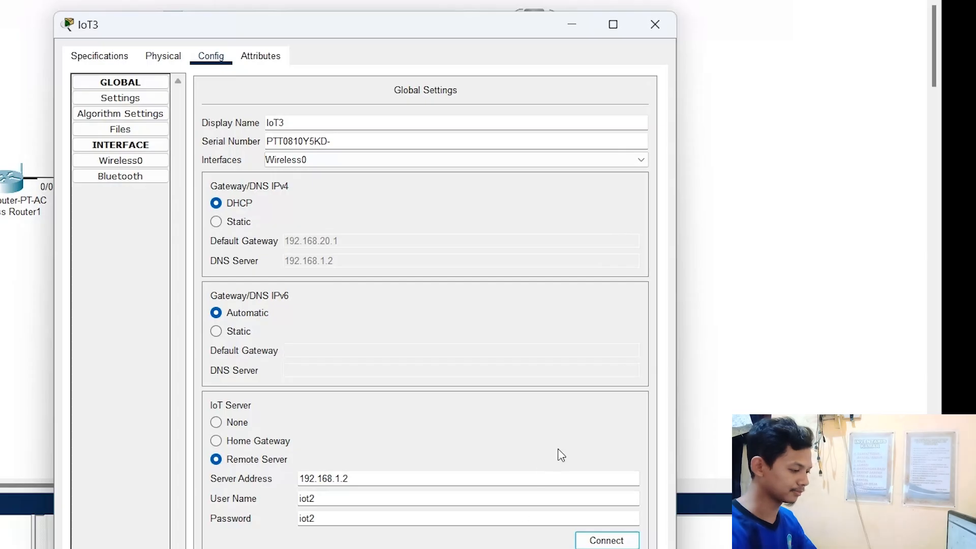
click(656, 26)
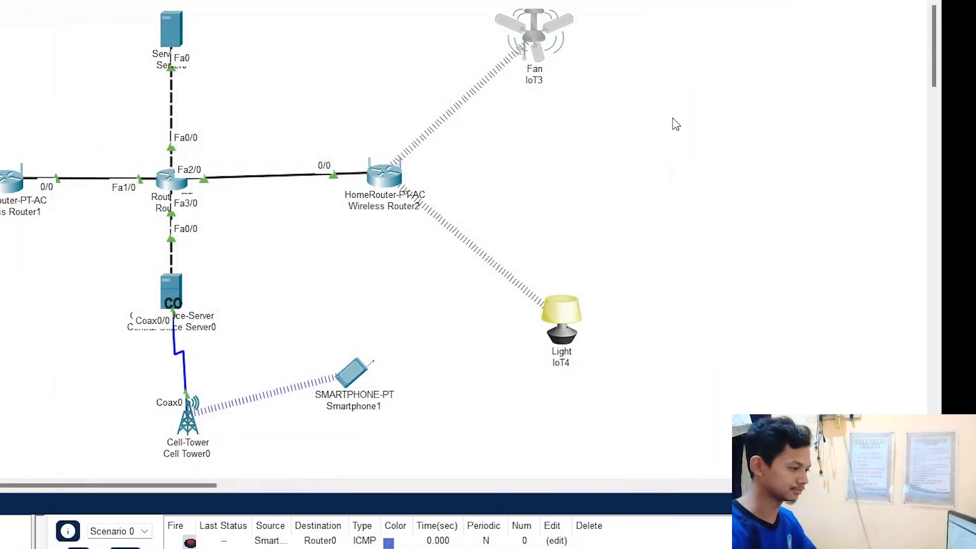
Change the IoT4 light's remote server user name to iot2, enter the matching account password, connect, and close its window.
click(554, 324)
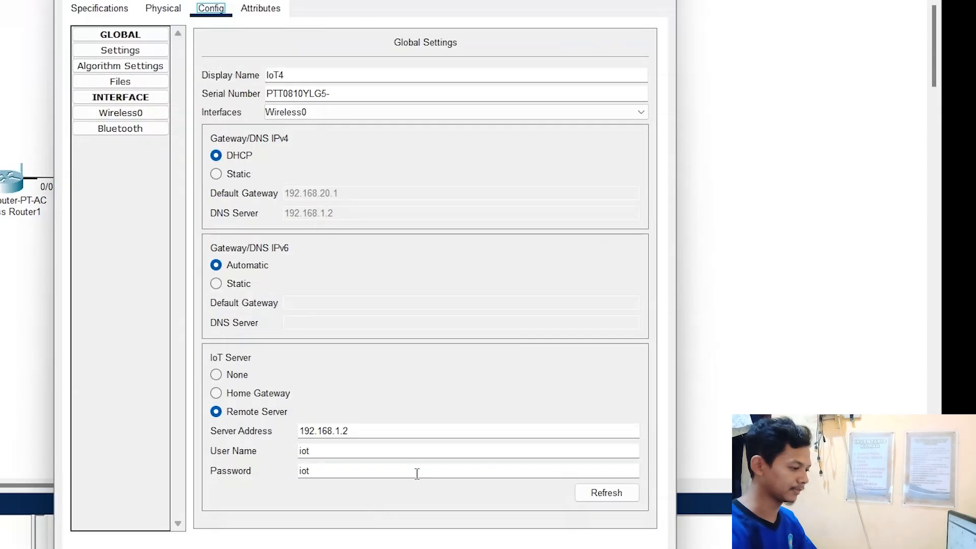
click(356, 445)
text(2)
click(356, 473)
text(2)
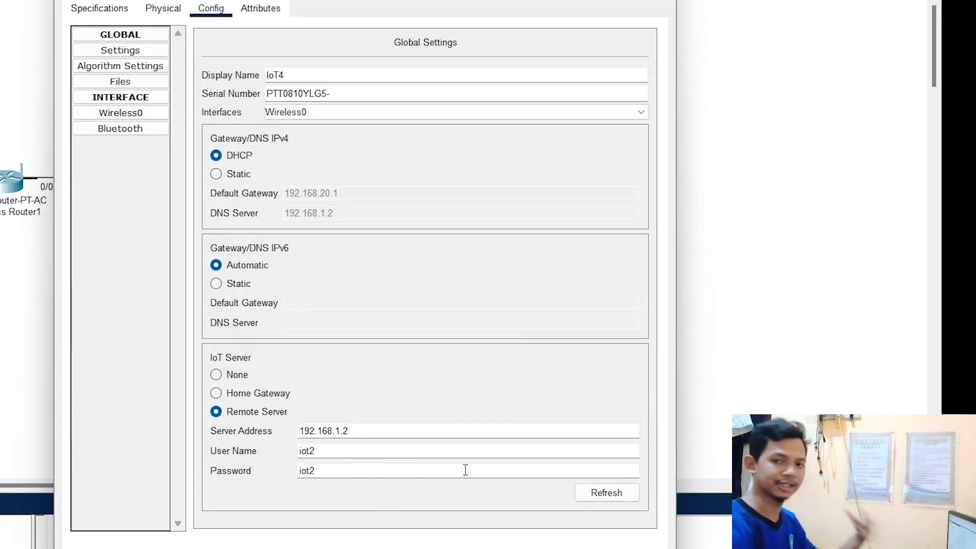
click(595, 495)
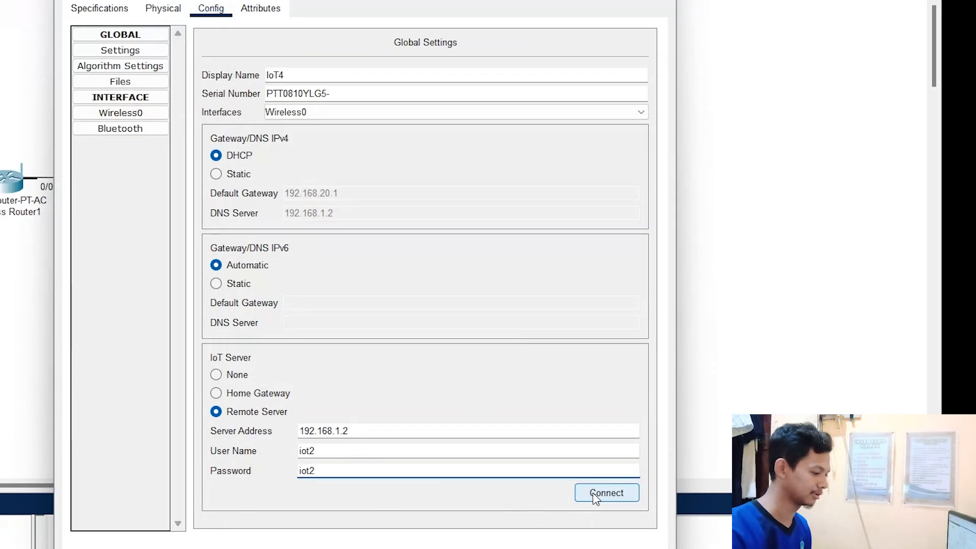
click(593, 493)
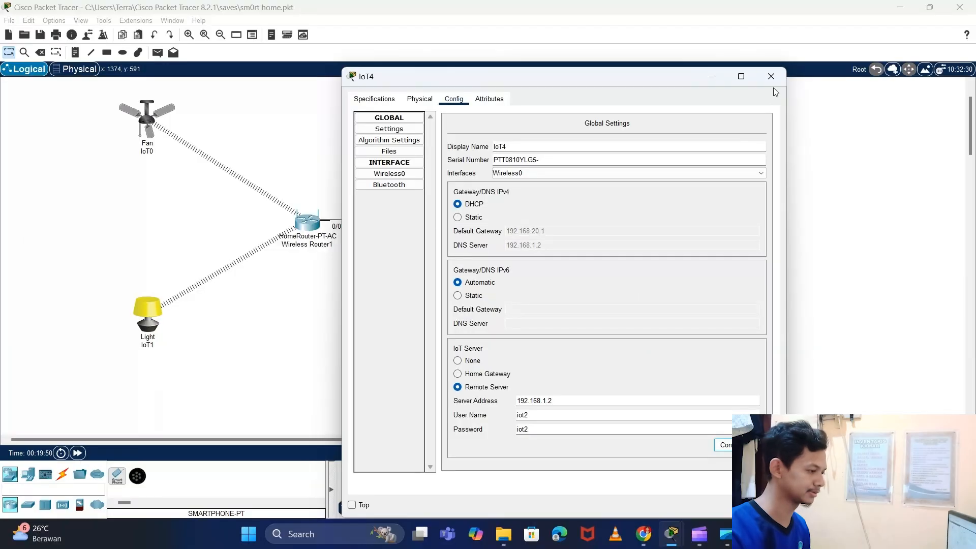
click(771, 77)
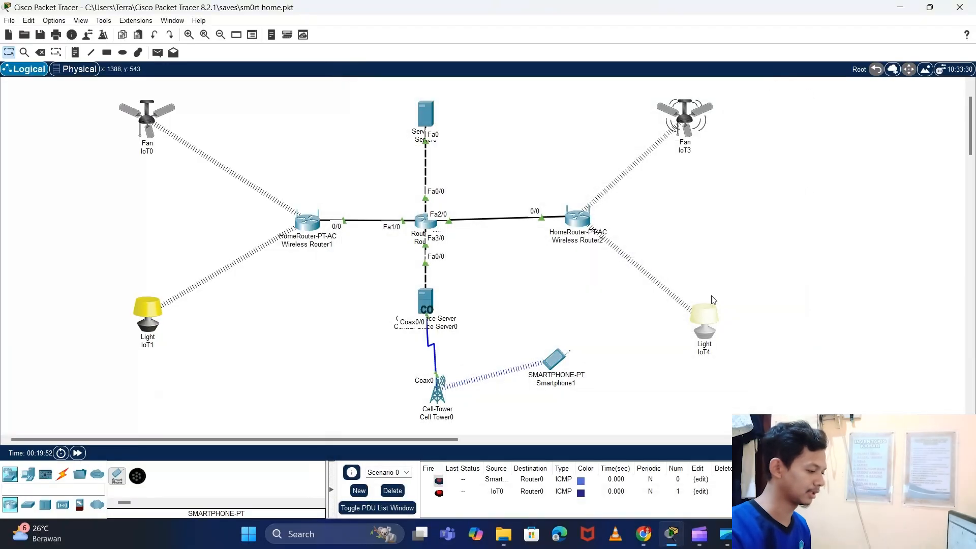
Load iot.net in Smartphone1's web browser and sign in as iot with the account password.
click(559, 359)
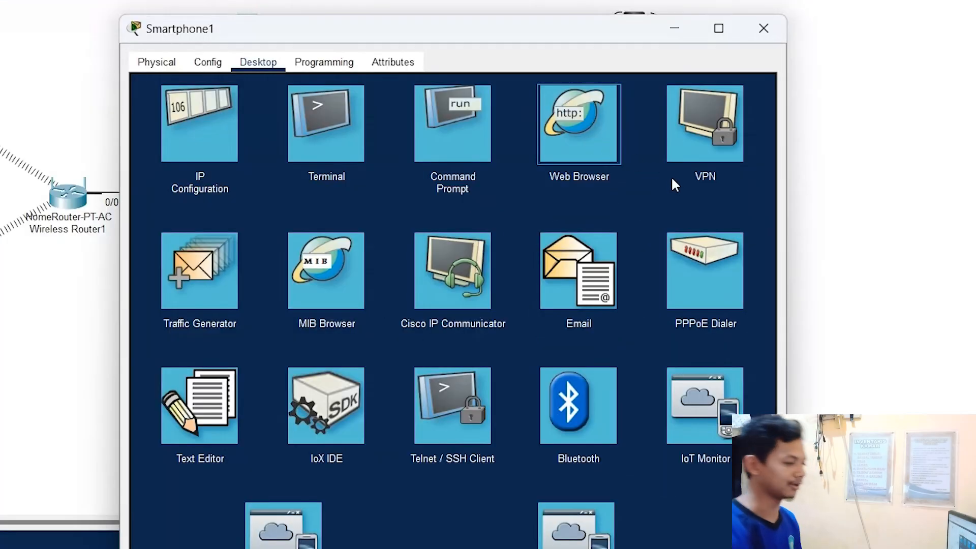
click(545, 125)
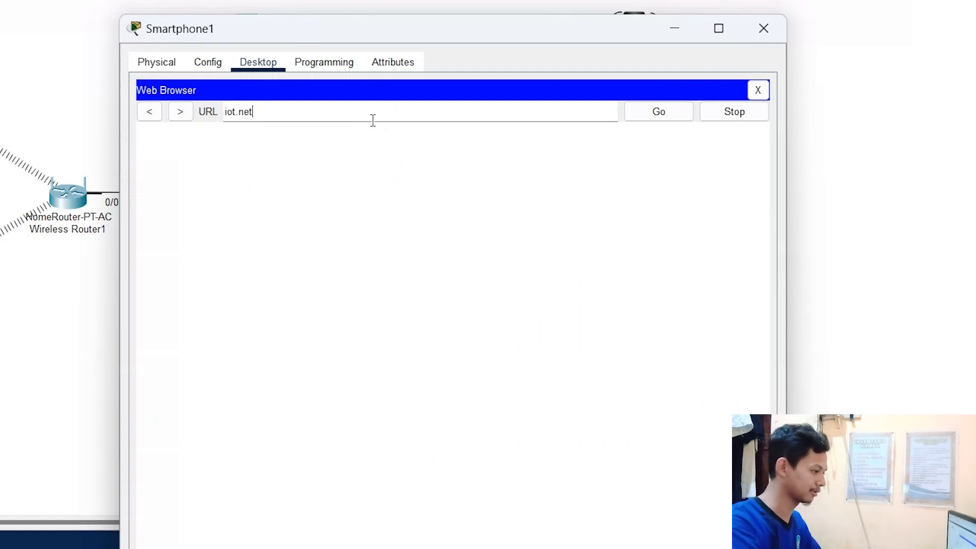
key(Return)
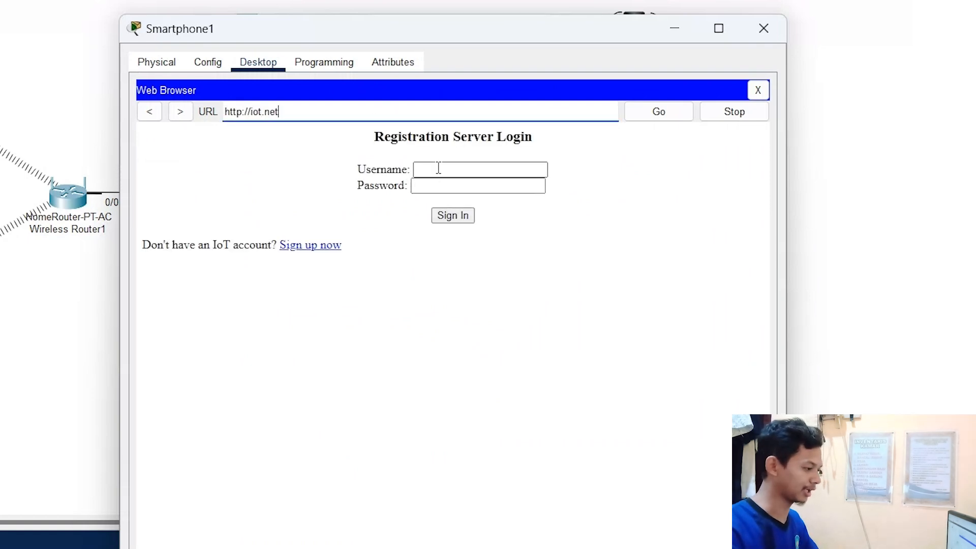
click(438, 169)
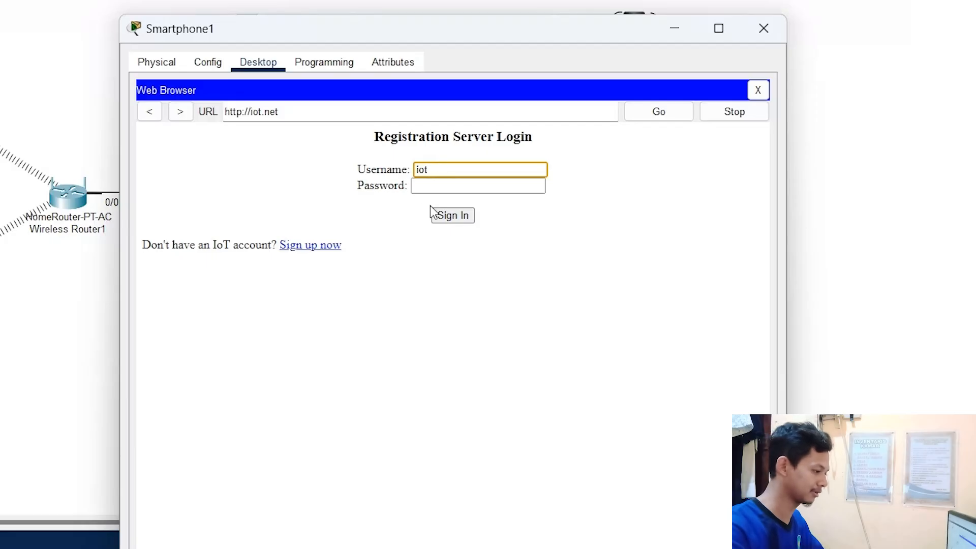
click(442, 185)
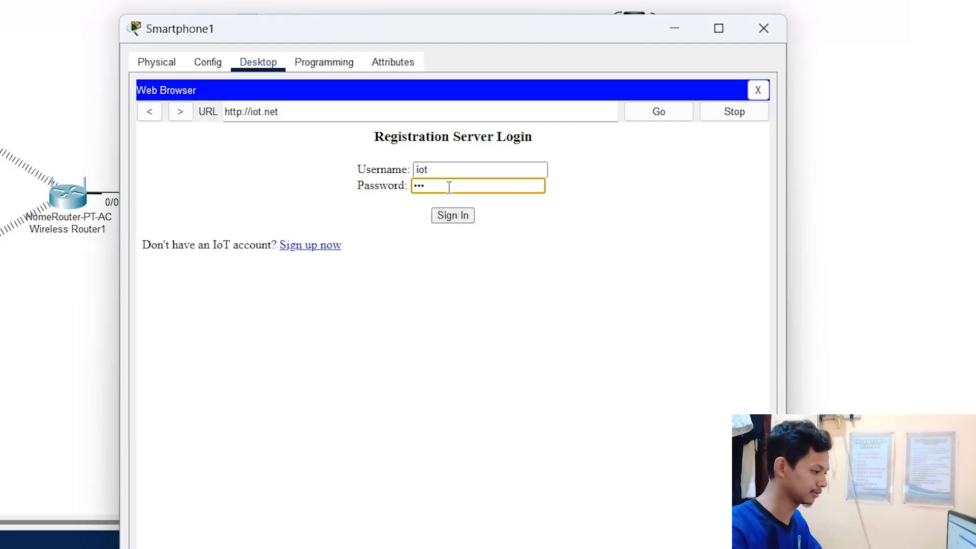
click(450, 217)
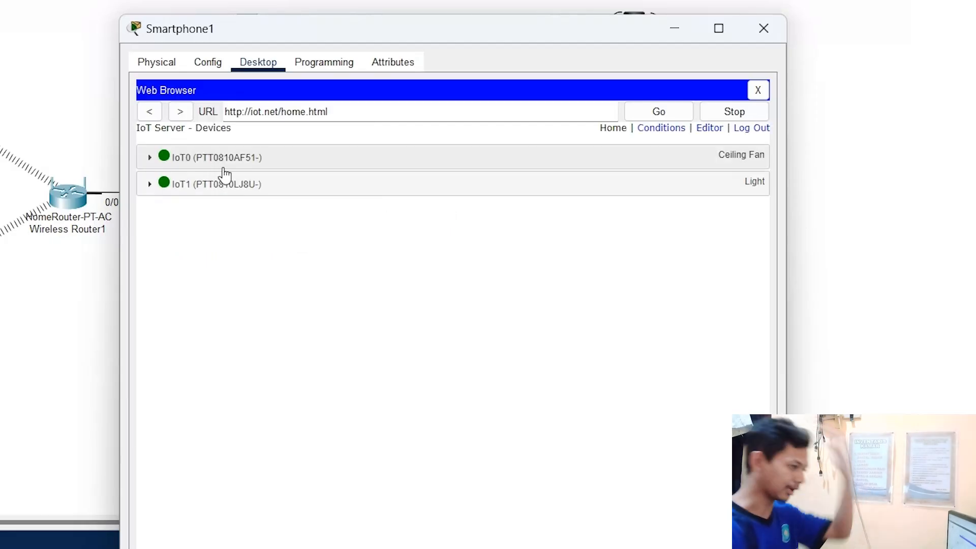
Run the IoT0 ceiling fan through Low and High, move Smartphone1's window lower, and turn the fan Off.
click(226, 164)
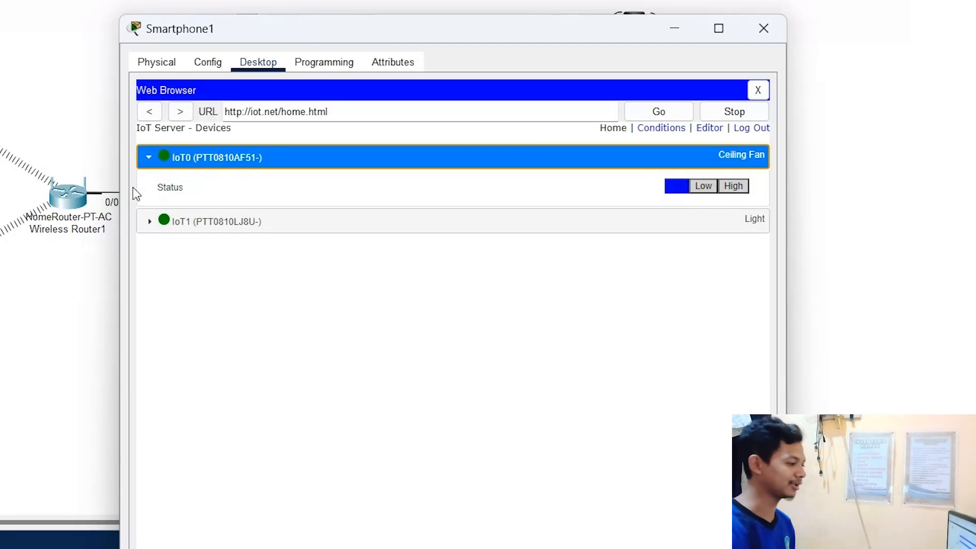
click(707, 187)
click(737, 188)
drag(411, 38, 428, 98)
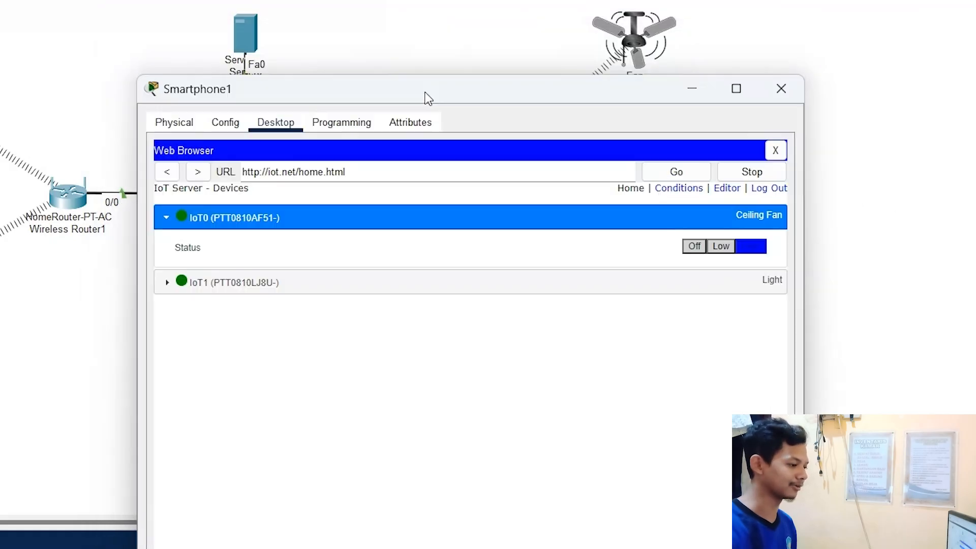
click(724, 249)
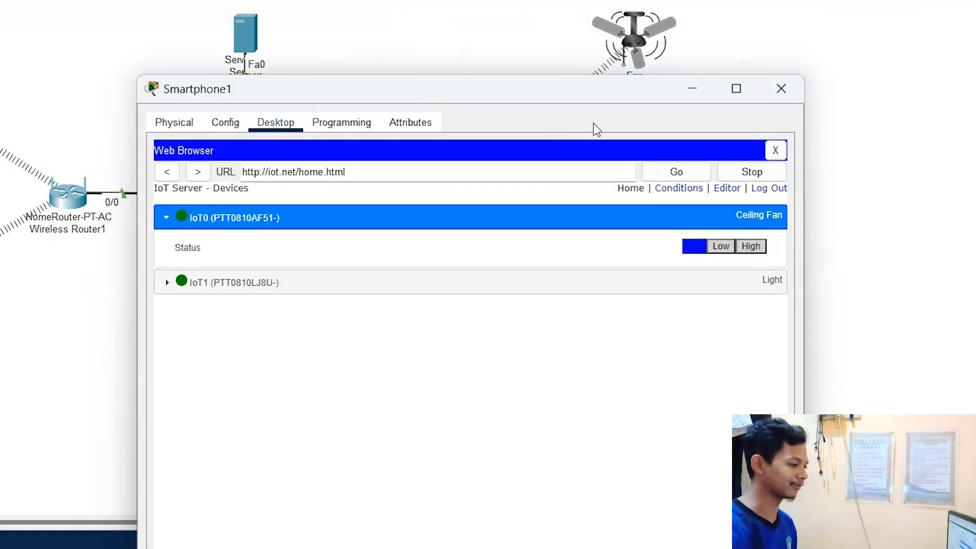
Expand the IoT1 light and set it to Dim and finally On.
click(407, 283)
click(728, 311)
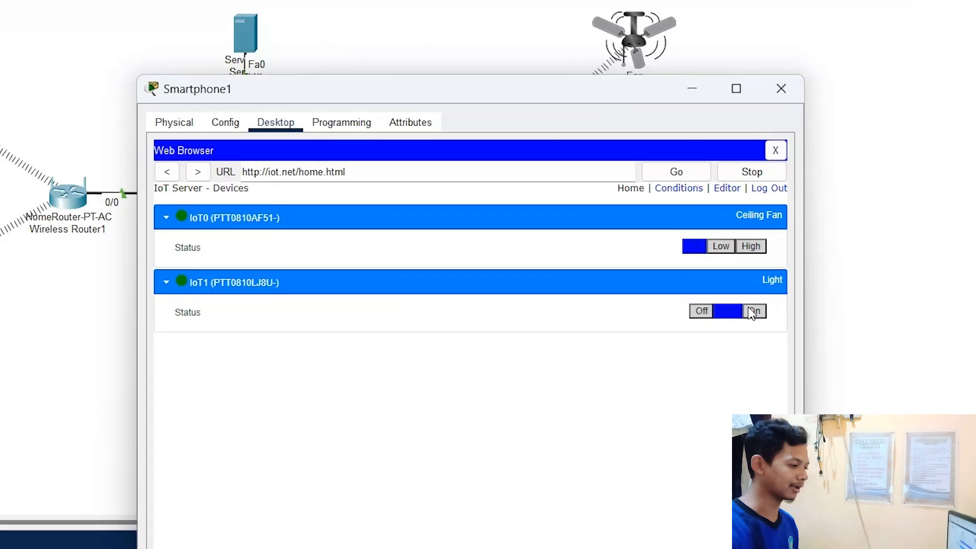
click(754, 310)
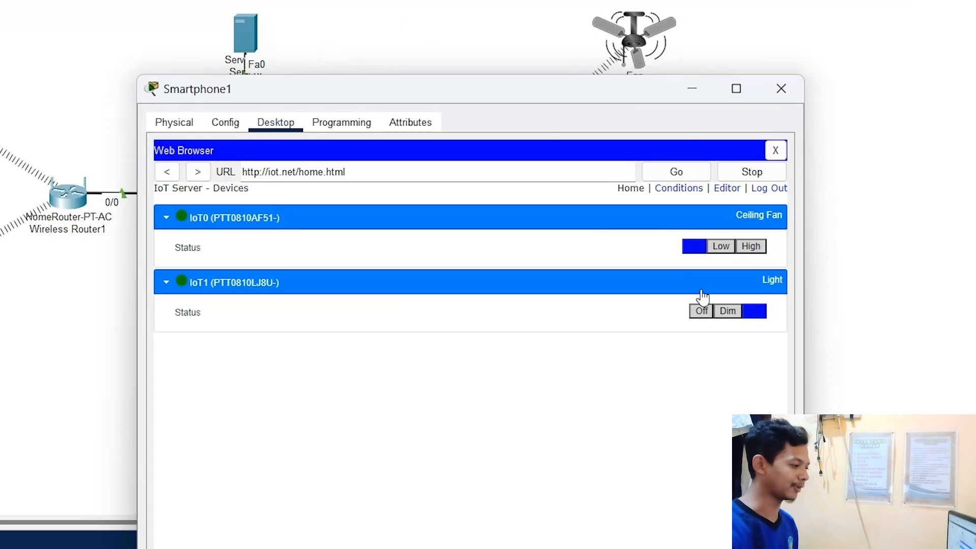
Return to the registration server's login page and open its account sign-up page.
click(166, 172)
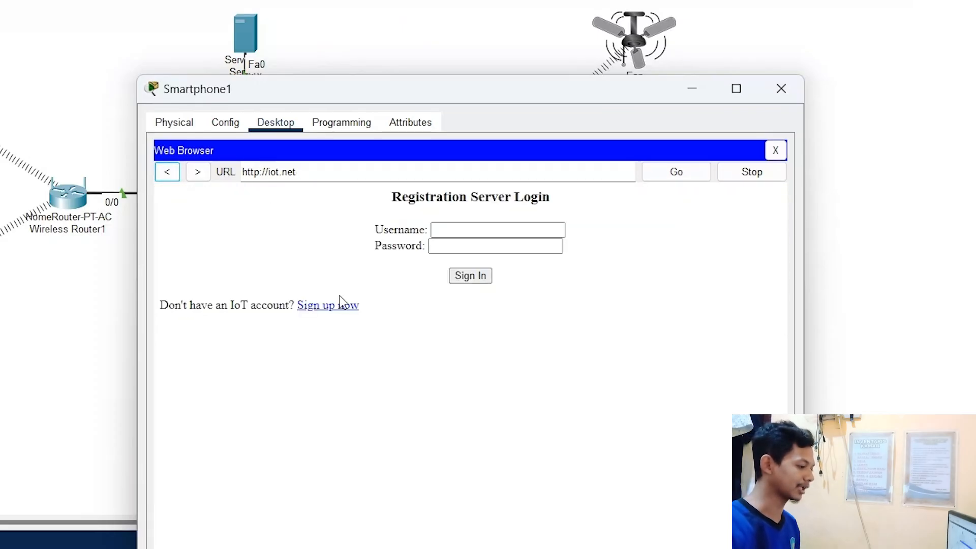
click(323, 306)
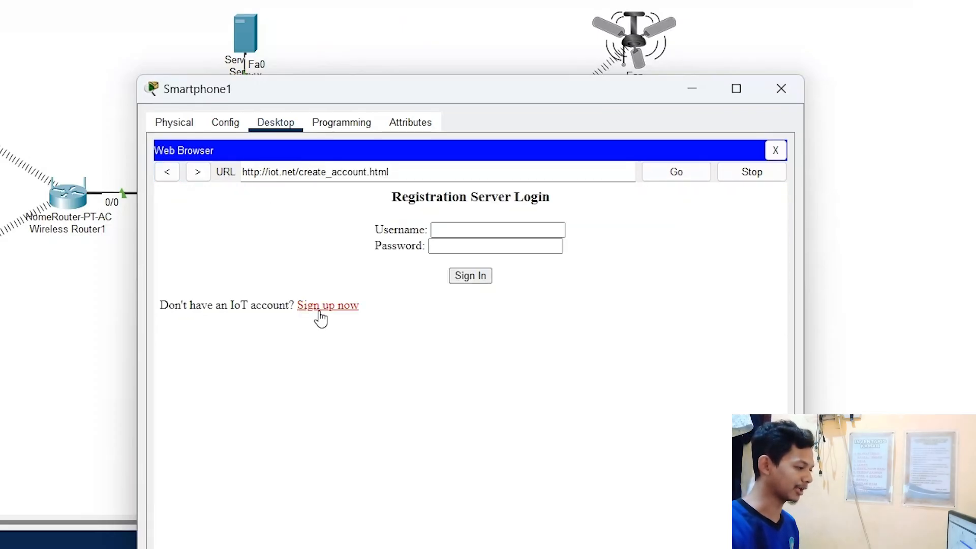
Check Server0's DNS records and the user accounts registered in its IoT service.
click(242, 35)
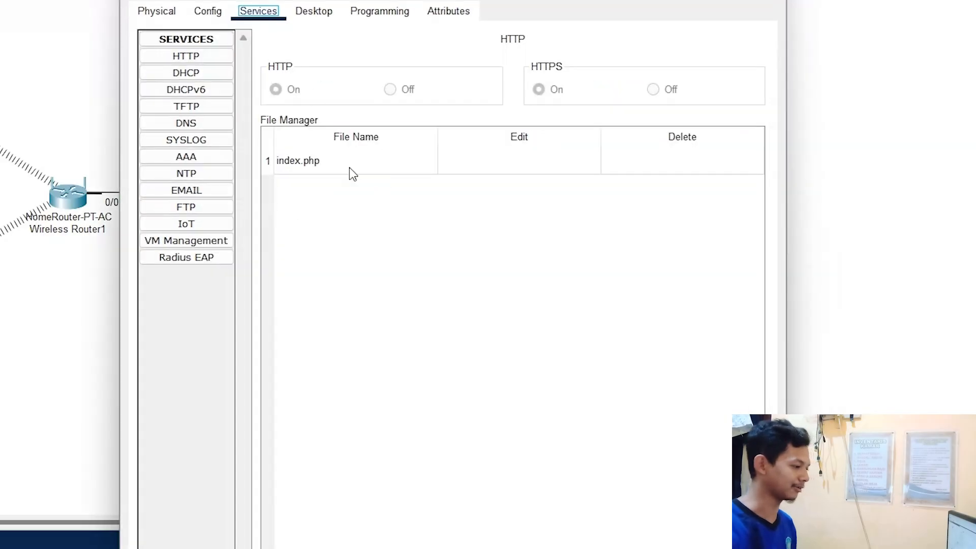
click(187, 127)
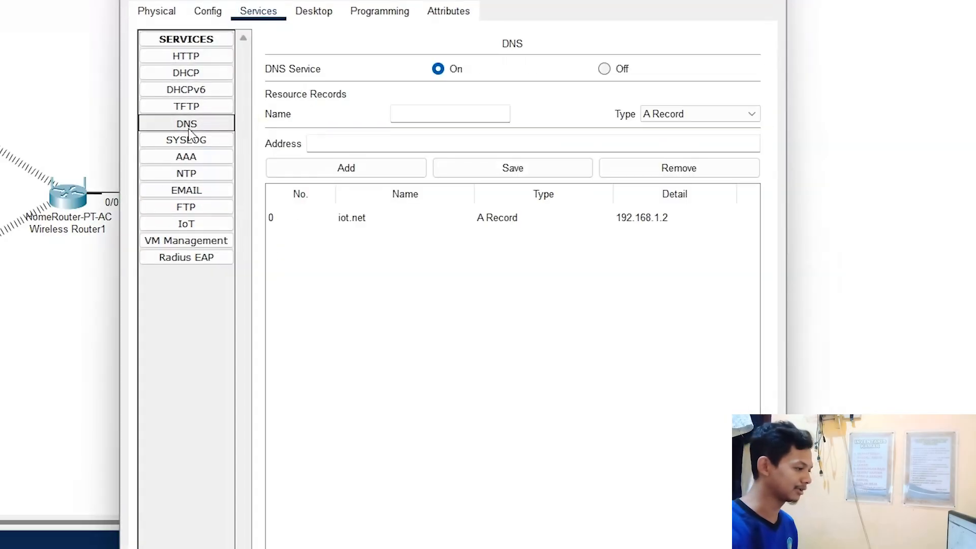
click(188, 228)
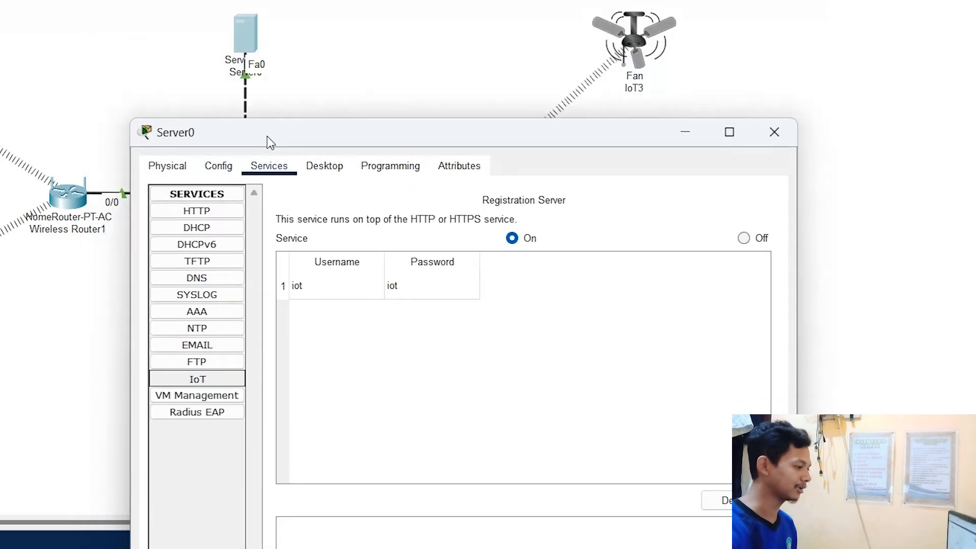
drag(269, 143, 260, 0)
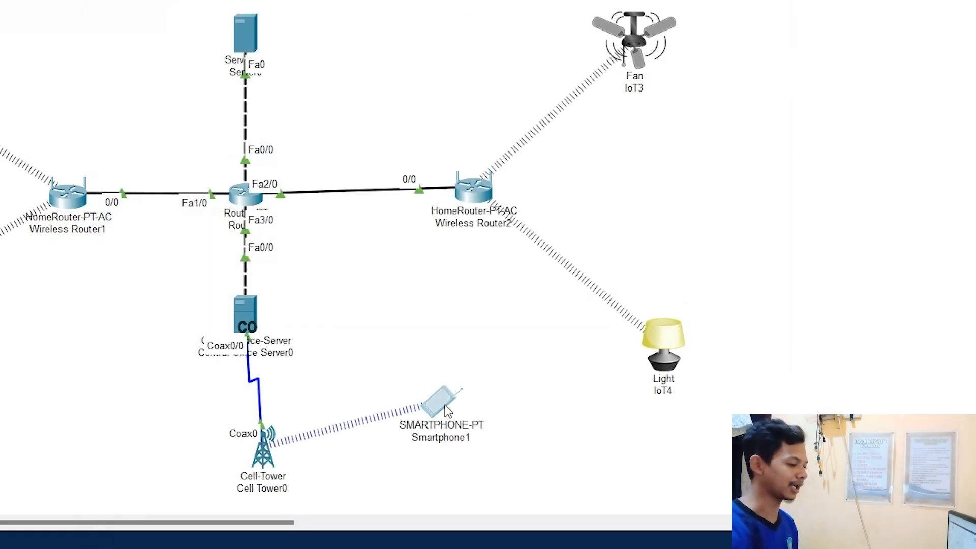
On Smartphone1's account creation page, create an IoT account with the user name iot2 and an account password.
click(438, 404)
click(435, 232)
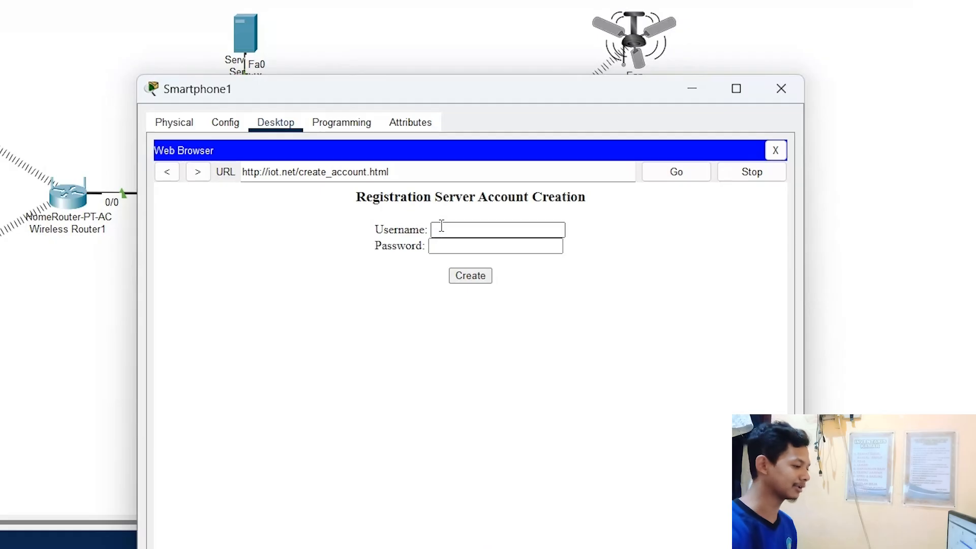
click(442, 227)
text(iot)
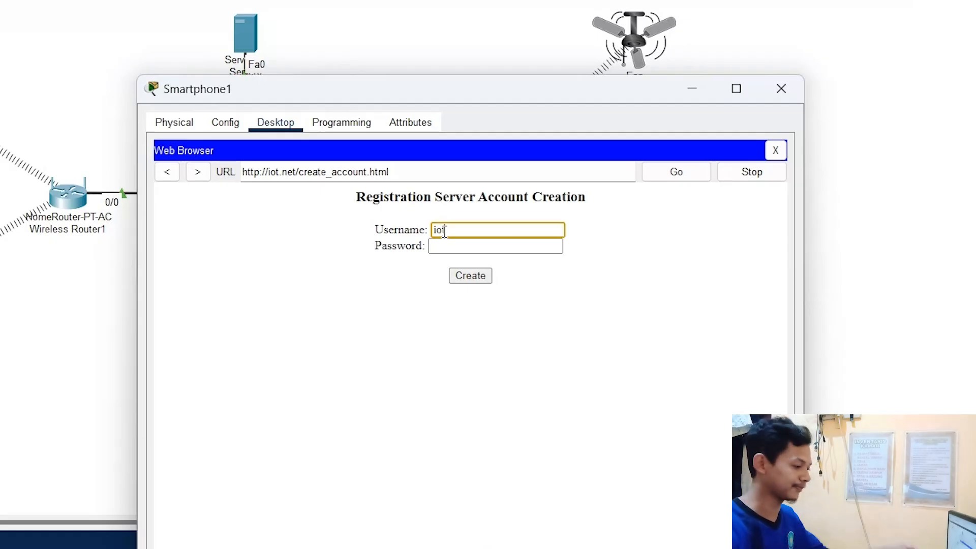
text(2)
click(440, 250)
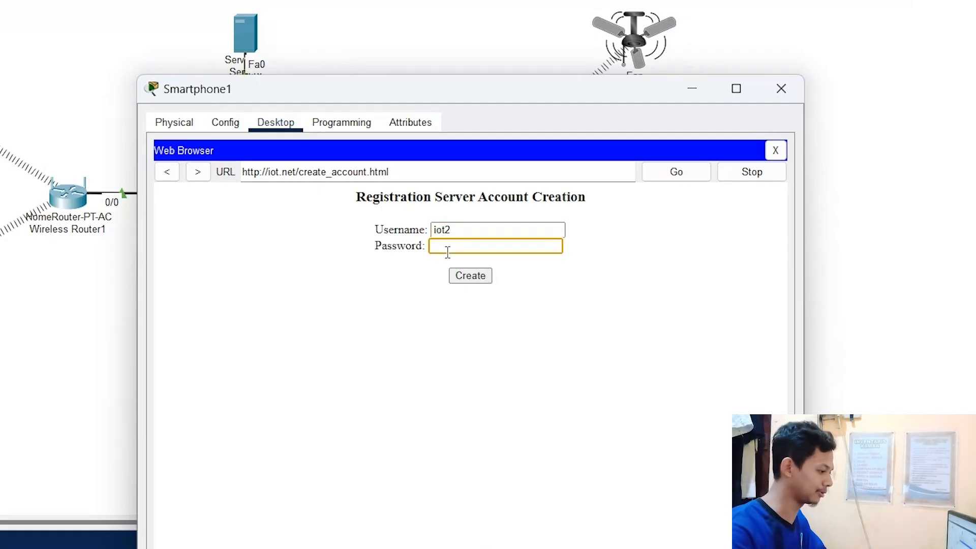
text(iot2)
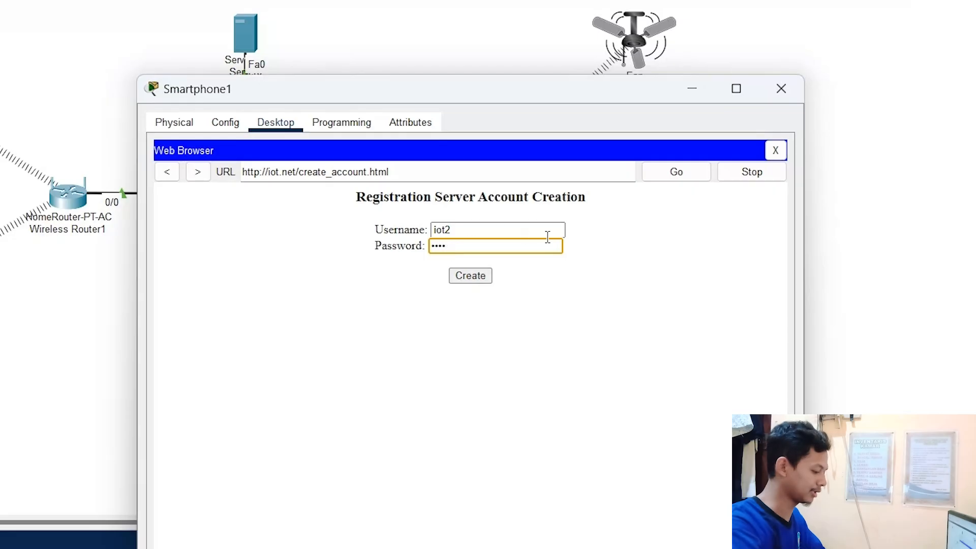
click(469, 278)
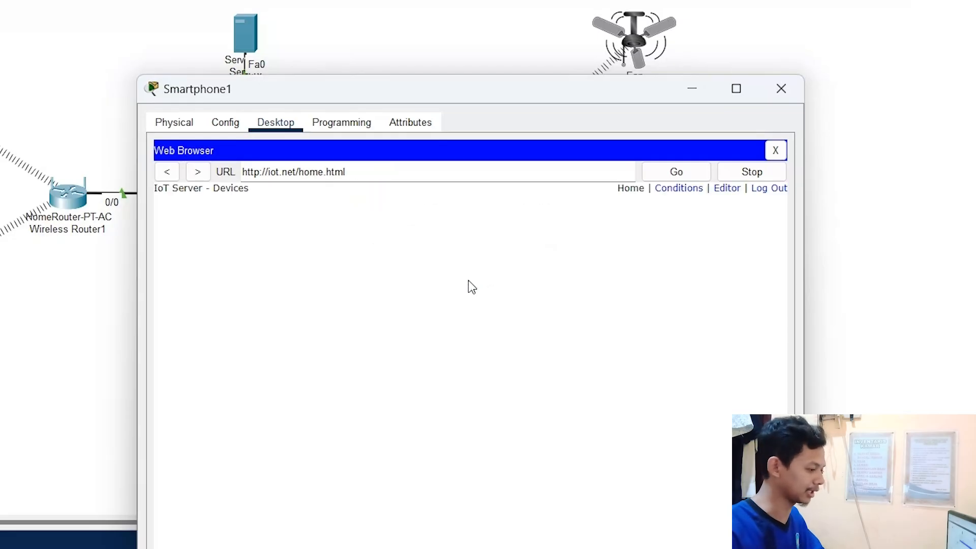
Connect the IoT3 fan and the IoT4 light to the remote IoT server at 192.168.1.2 using the iot2 account.
drag(460, 89, 149, 27)
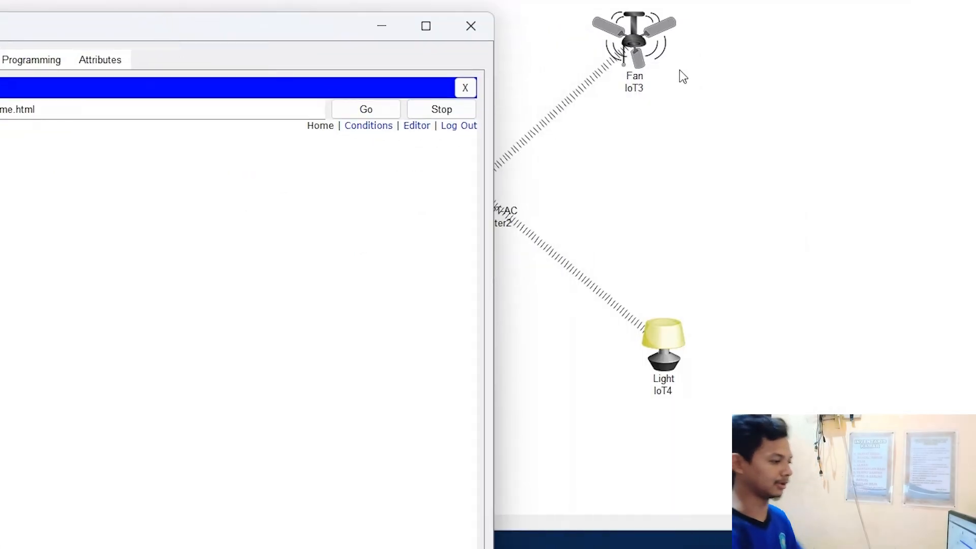
click(637, 45)
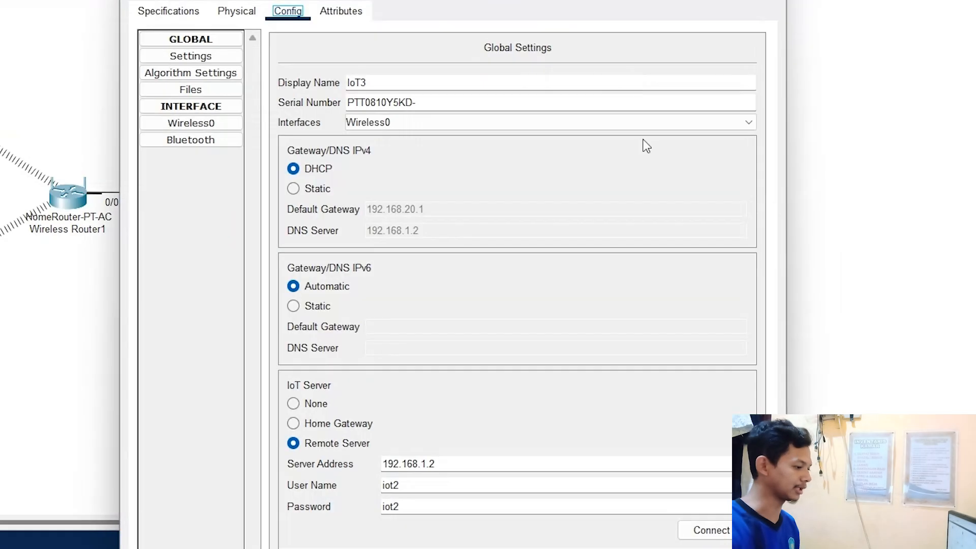
click(709, 530)
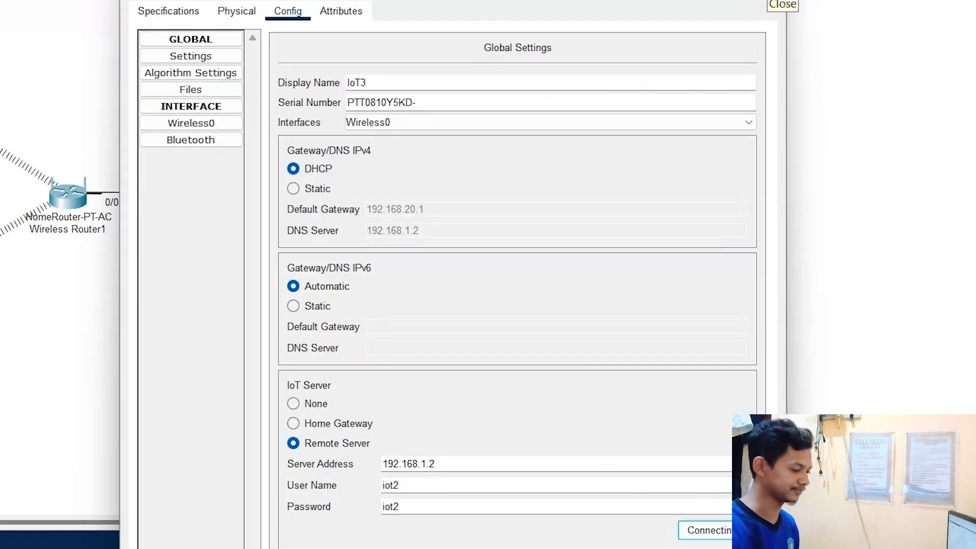
click(763, 0)
click(670, 355)
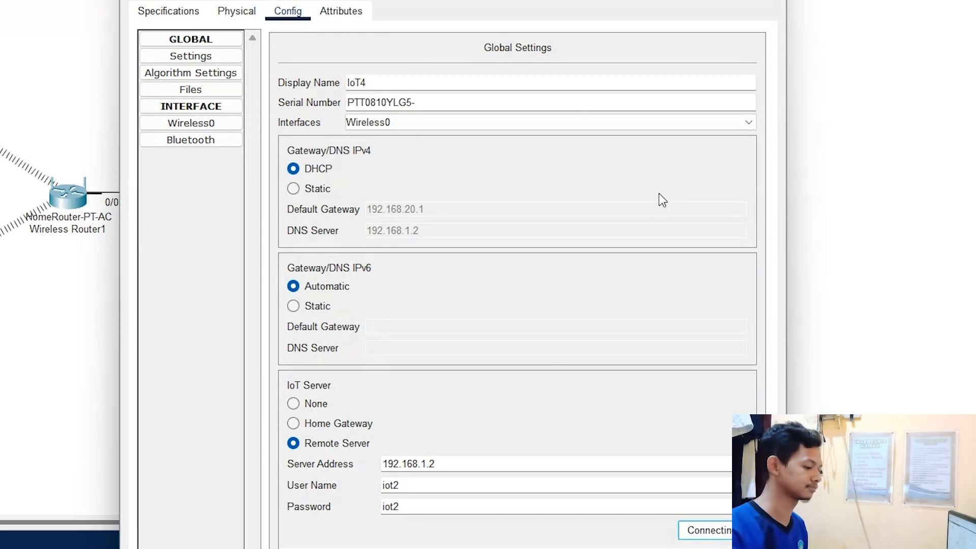
click(787, 1)
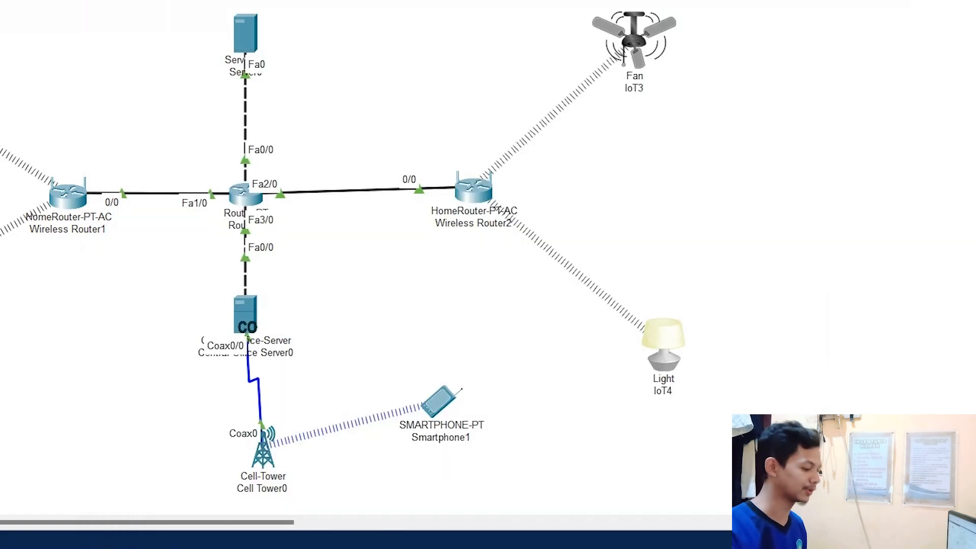
Return to Smartphone1's IoT device list, expand the IoT3 ceiling fan and set it to Low and finally Off.
mouse_move(659, 548)
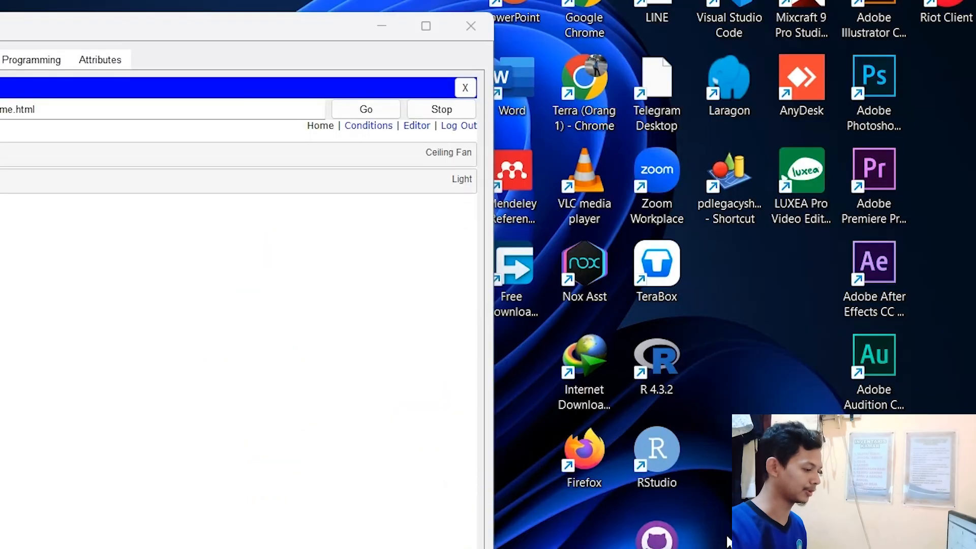
click(728, 534)
click(234, 154)
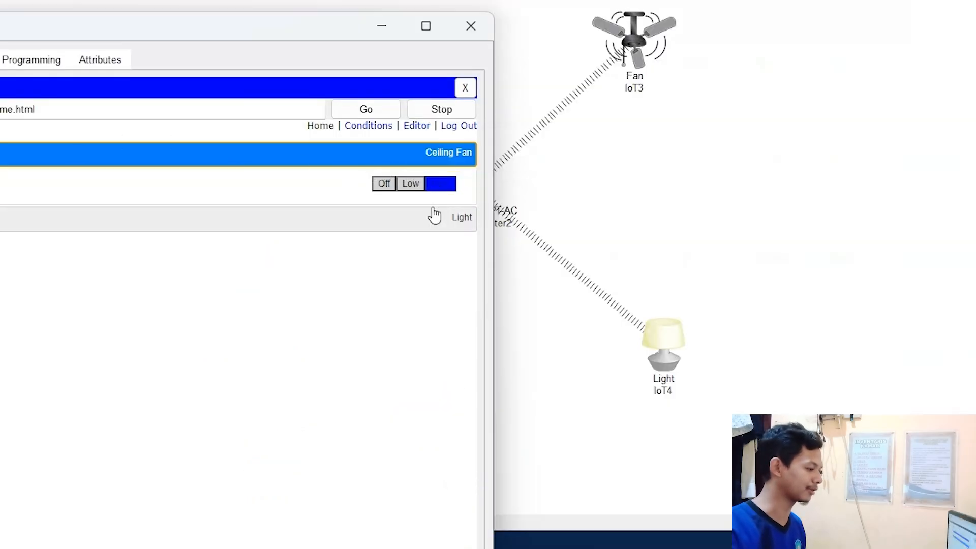
click(416, 185)
click(385, 187)
Expand the IoT4 light and set it to Off, then close Smartphone1's web browser.
click(420, 222)
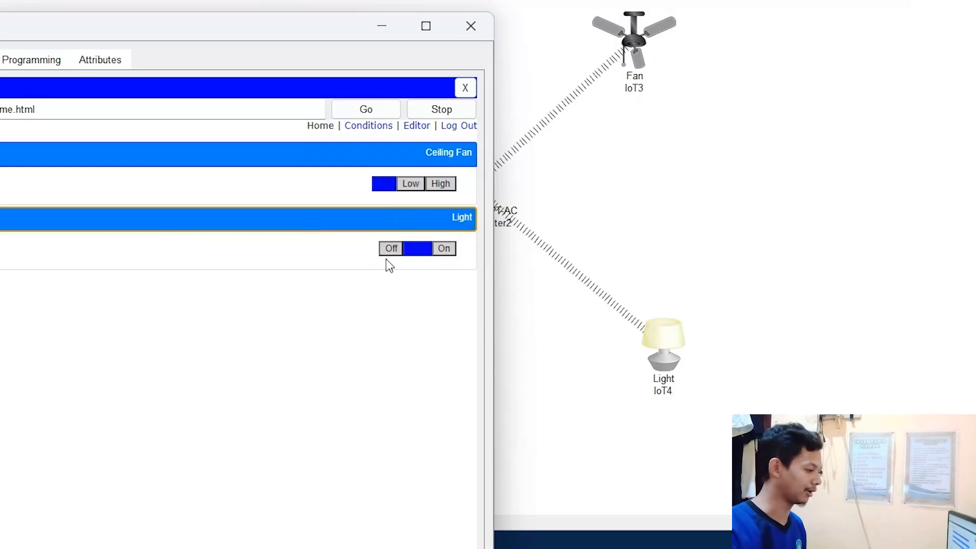
click(387, 250)
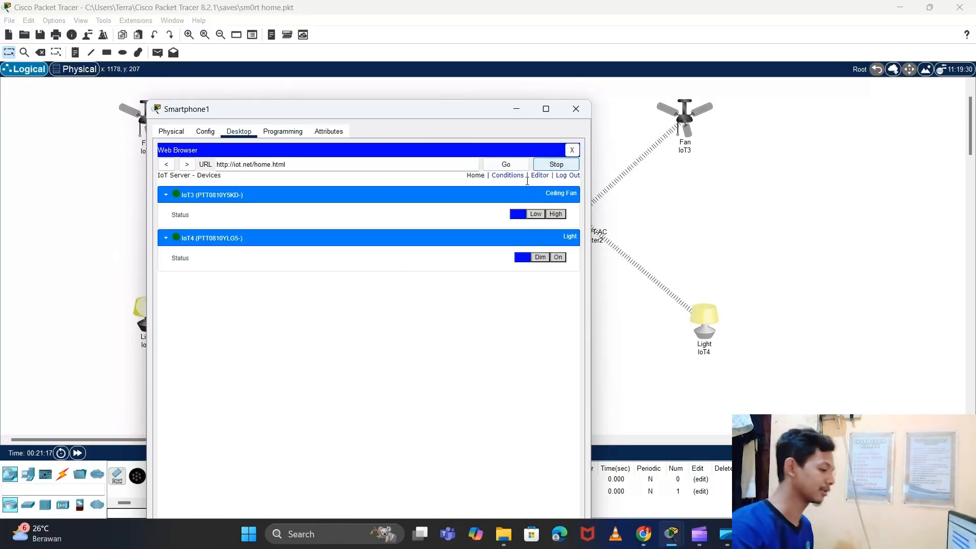
click(573, 150)
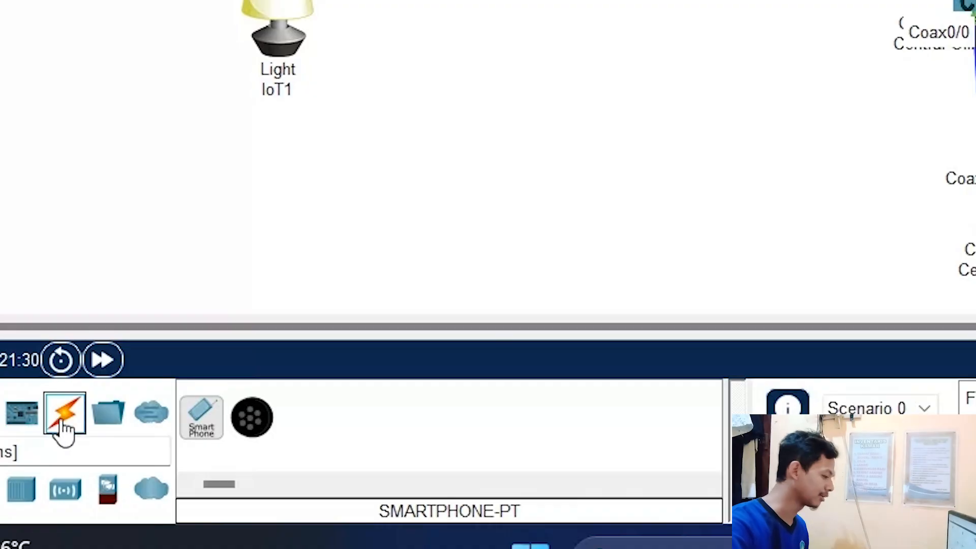
Display the available connection cable types for linking devices.
click(64, 430)
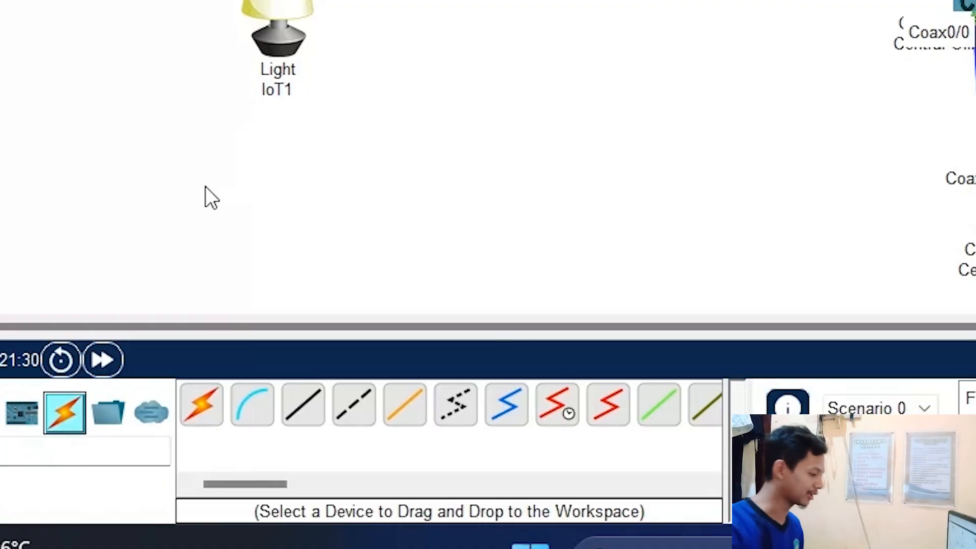